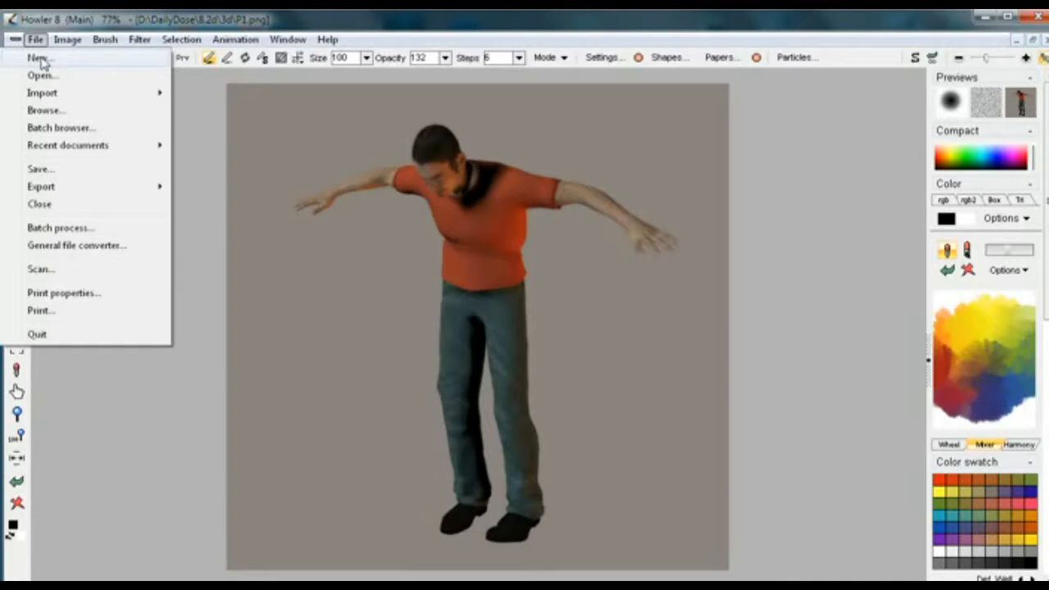
- Open P1.tga from the 3d folder, replacing the current image
{"action": "left_click", "coordinate": [41, 75]}
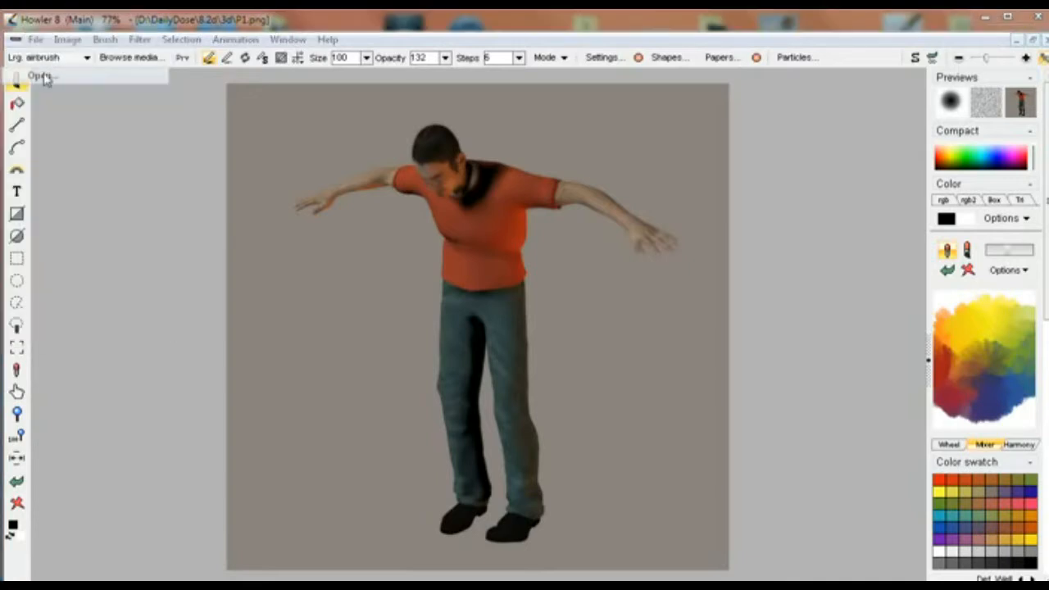
{"action": "left_click_drag", "start_coordinate": [448, 320], "coordinate": [393, 145]}
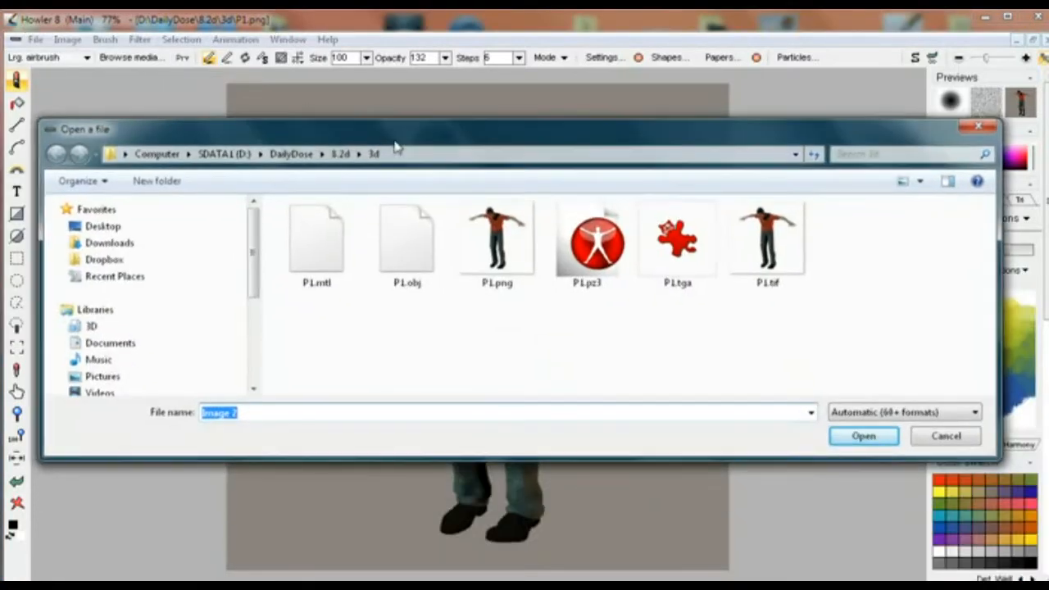
{"action": "left_click", "coordinate": [505, 247]}
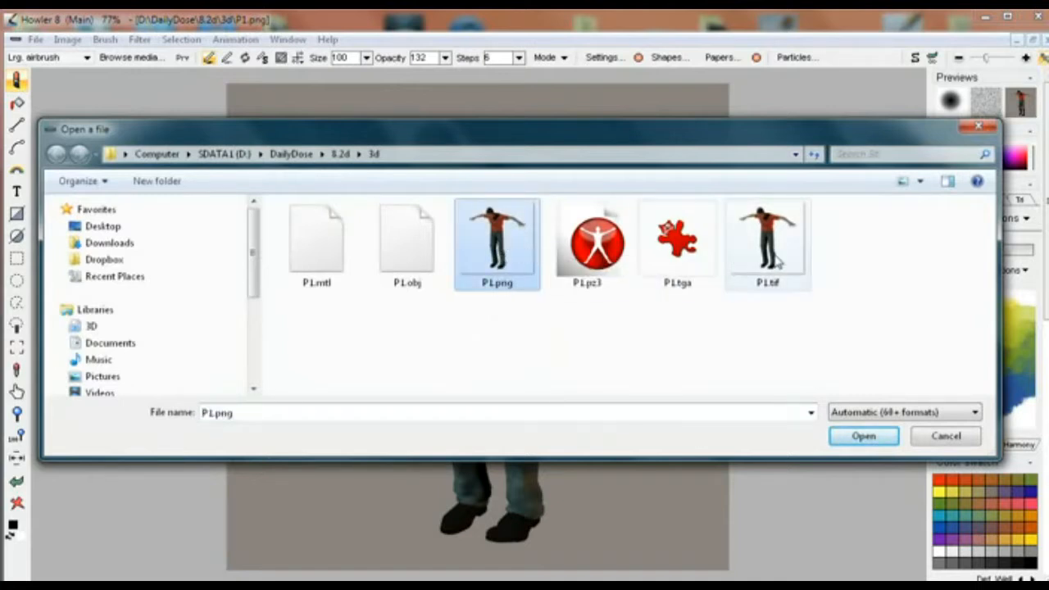
{"action": "left_click", "coordinate": [705, 253]}
{"action": "left_click", "coordinate": [779, 254]}
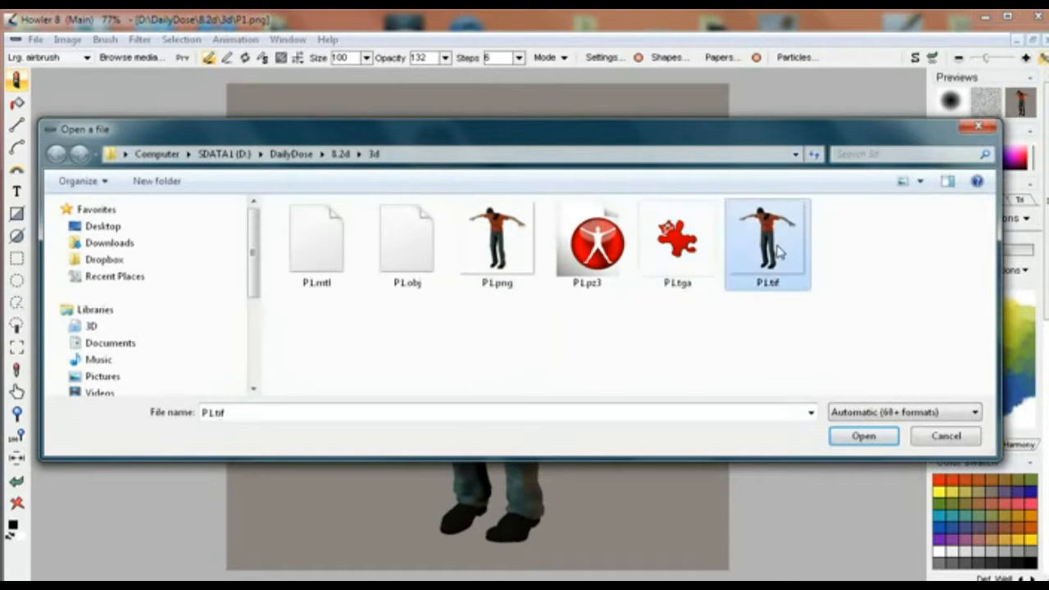
{"action": "left_click", "coordinate": [687, 248]}
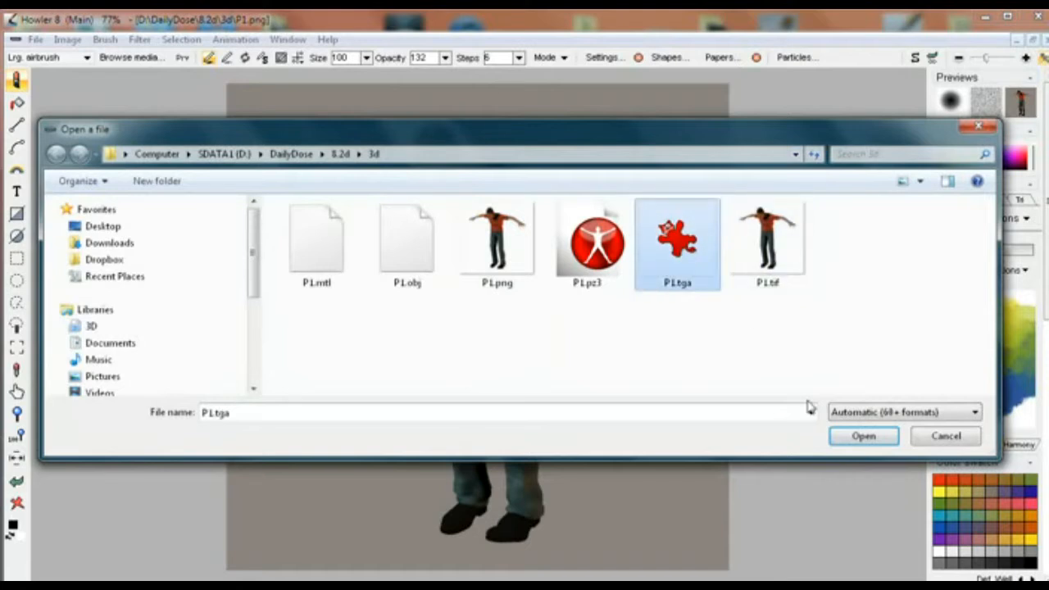
{"action": "left_click", "coordinate": [850, 437]}
{"action": "left_click", "coordinate": [552, 432]}
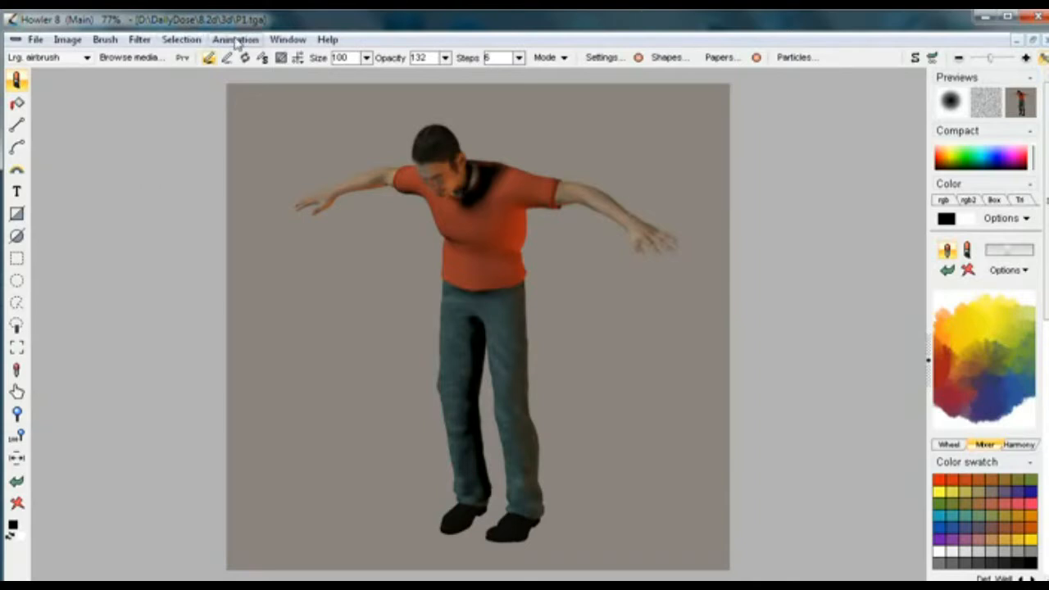
- Inspect the alpha of P1.tga in an enlarged alpha buffer window and close the window
{"action": "left_click", "coordinate": [181, 40]}
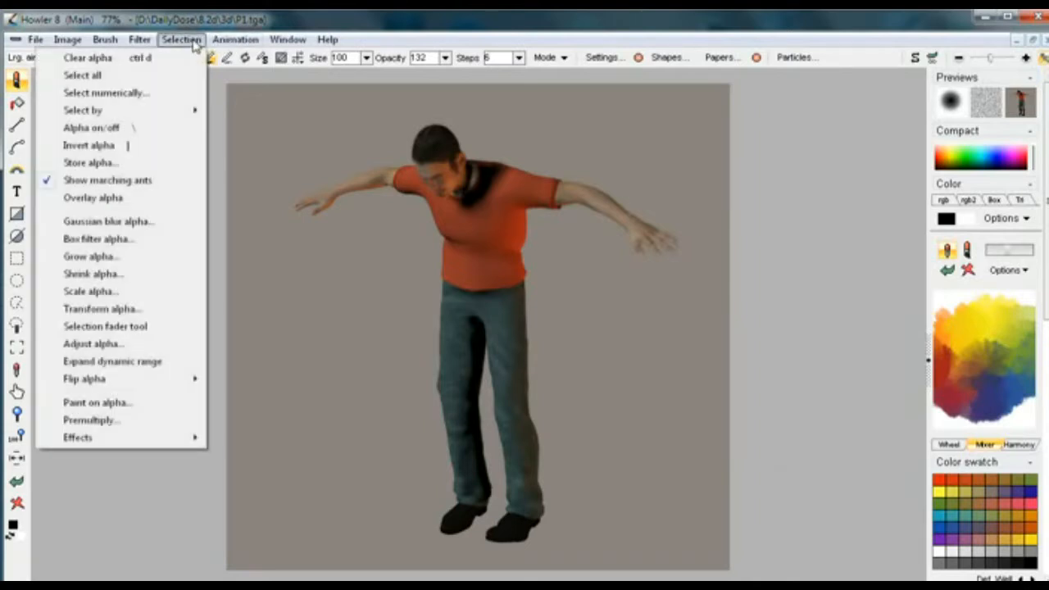
{"action": "left_click", "coordinate": [100, 164]}
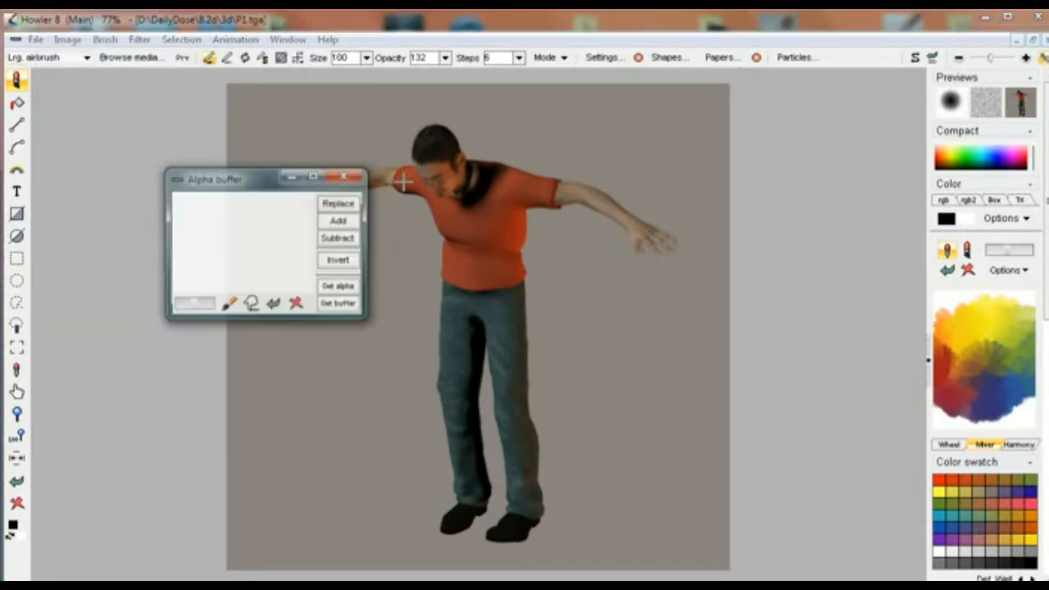
{"action": "left_click_drag", "start_coordinate": [212, 177], "coordinate": [118, 117]}
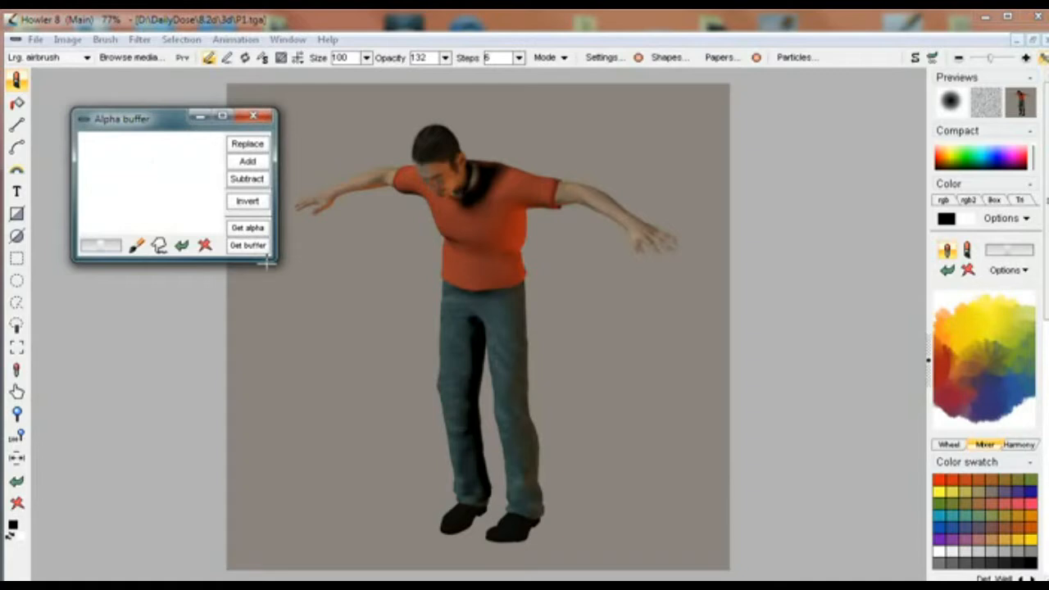
{"action": "left_click_drag", "start_coordinate": [273, 264], "coordinate": [327, 308]}
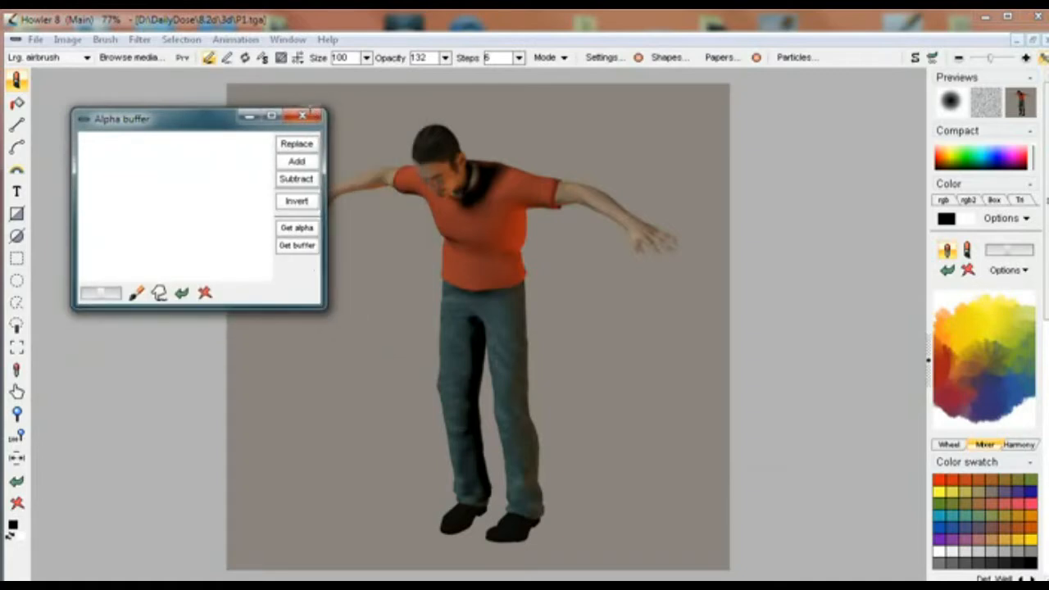
{"action": "left_click", "coordinate": [303, 115]}
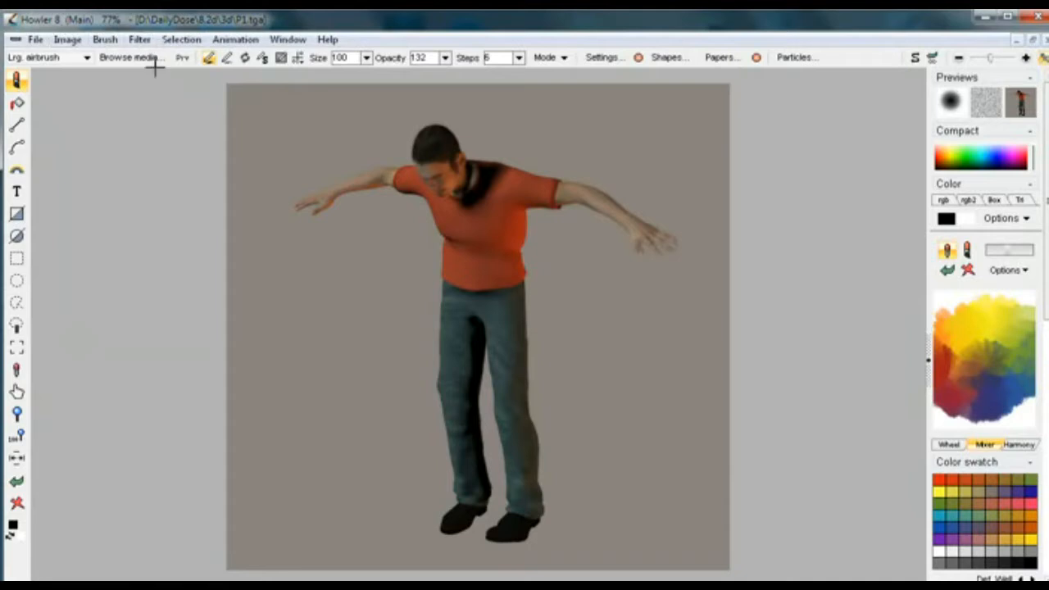
- Open P1.tif from the 3d folder, replacing the current image
{"action": "left_click", "coordinate": [31, 39]}
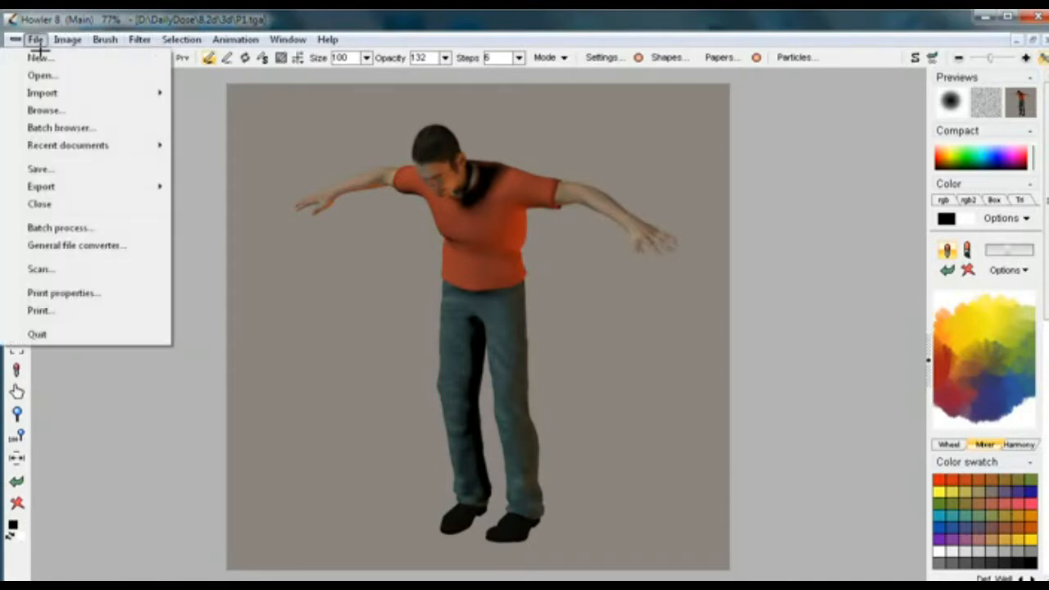
{"action": "left_click", "coordinate": [44, 74]}
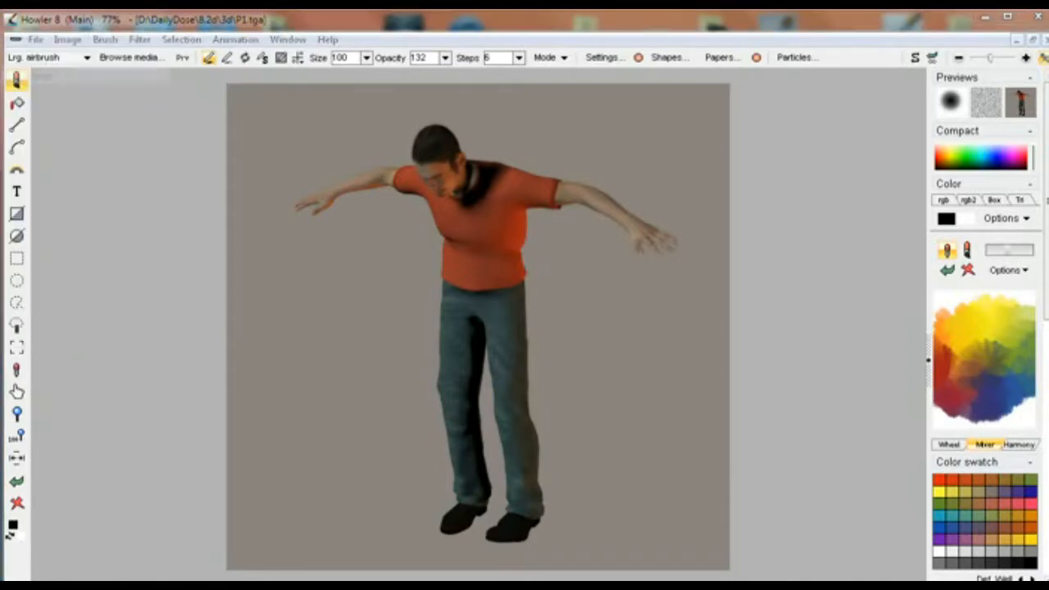
{"action": "left_click", "coordinate": [775, 238]}
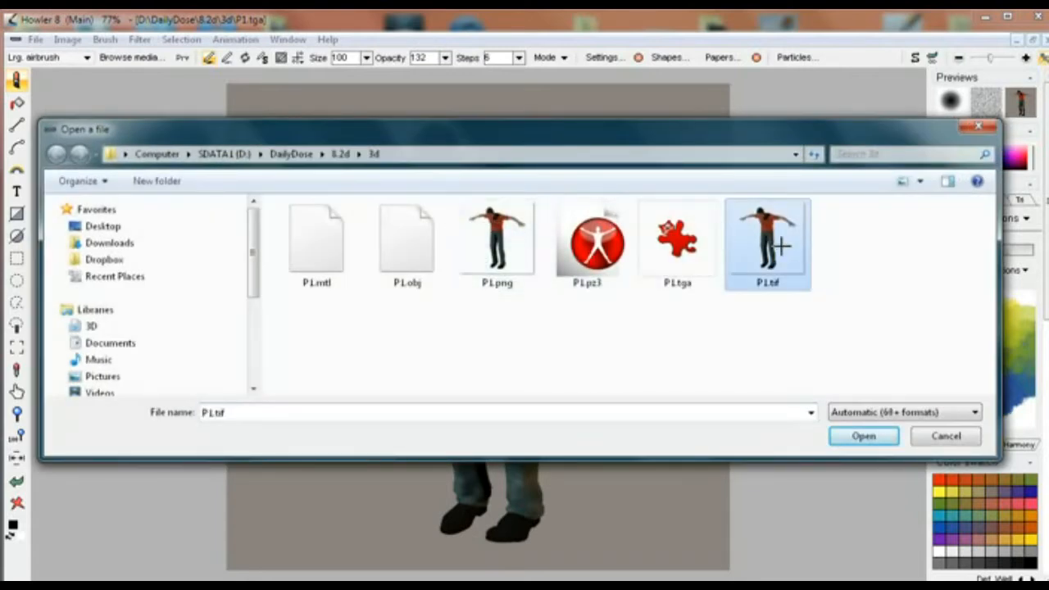
{"action": "left_click", "coordinate": [861, 437]}
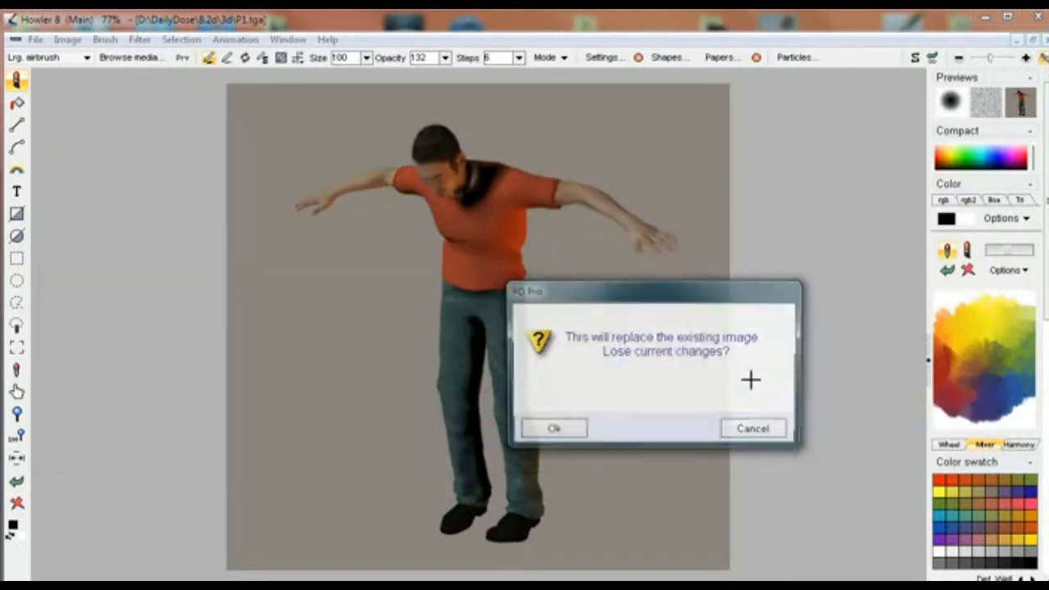
{"action": "left_click", "coordinate": [551, 430]}
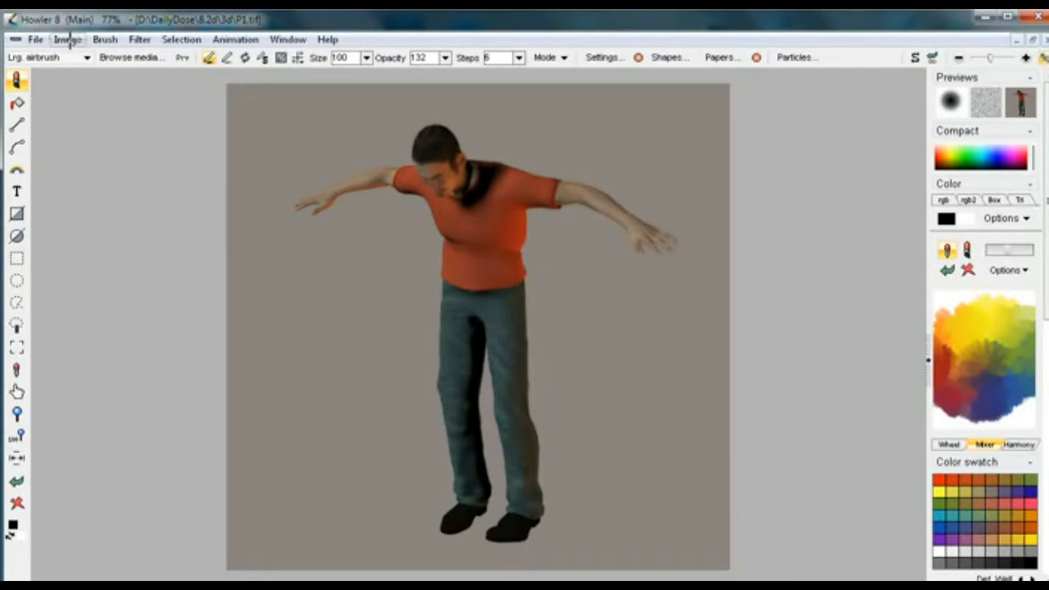
- Store the alpha of P1.tif in an alpha buffer and place its narrowed window beside the figure's legs, off the canvas
{"action": "left_click", "coordinate": [179, 40]}
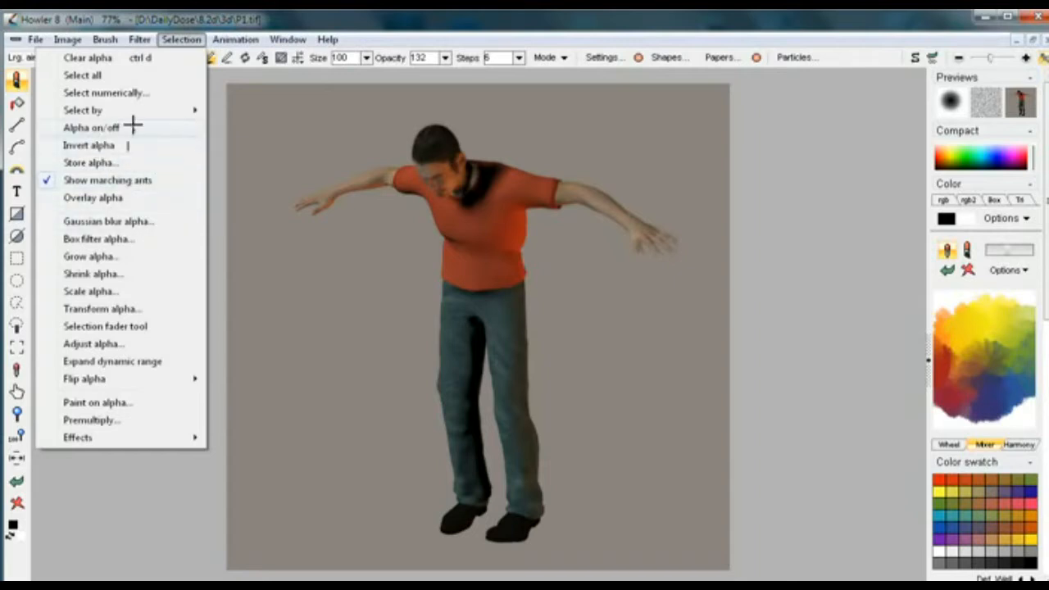
{"action": "left_click", "coordinate": [90, 163]}
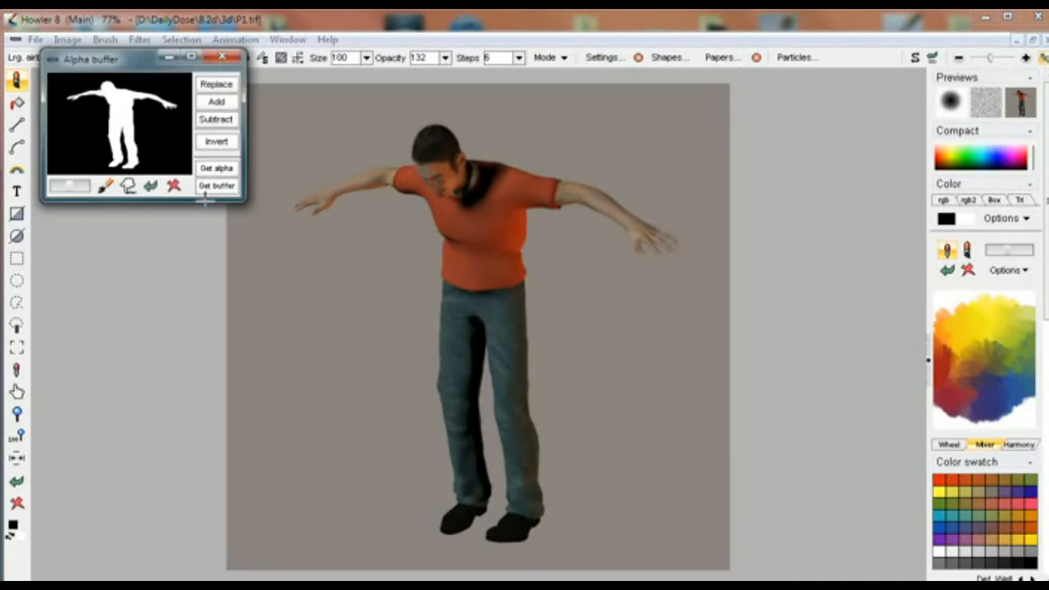
{"action": "left_click_drag", "start_coordinate": [240, 204], "coordinate": [213, 205]}
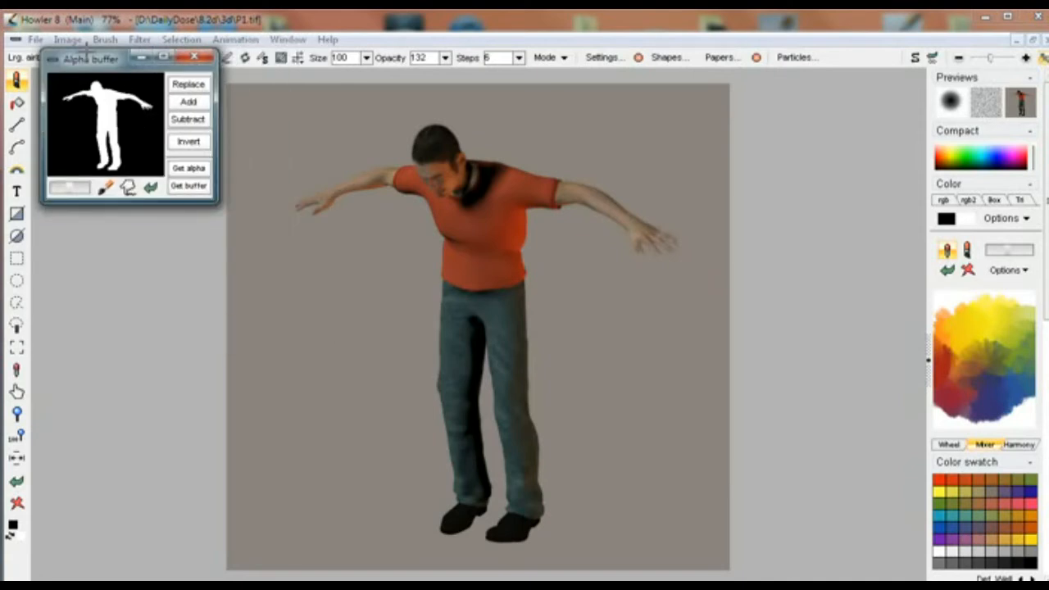
{"action": "left_click_drag", "start_coordinate": [90, 60], "coordinate": [95, 372]}
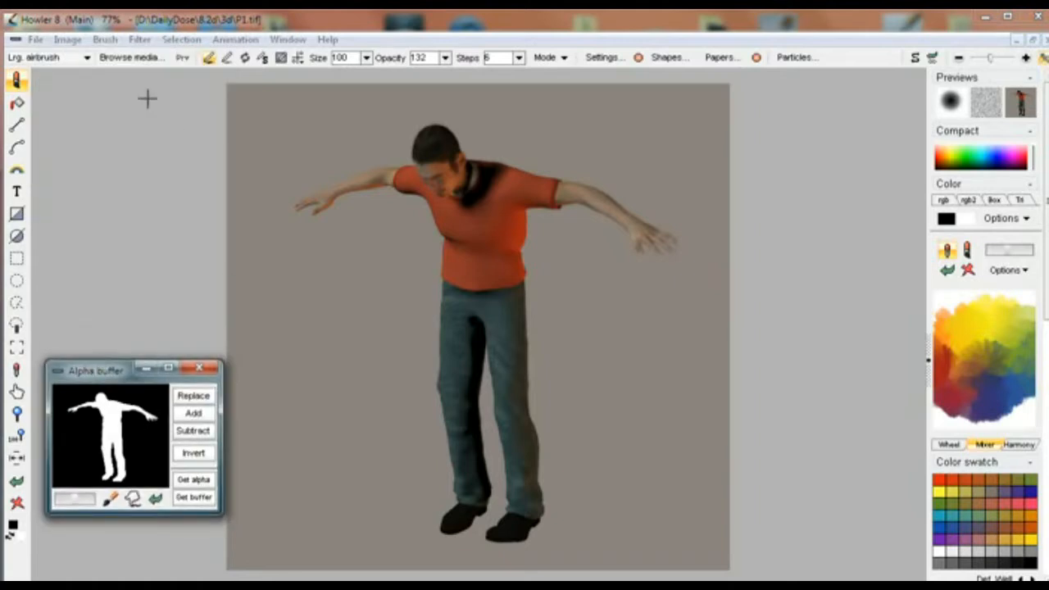
- Store a copy of the image in a buffer and enlarge the buffer's window
{"action": "left_click", "coordinate": [72, 38]}
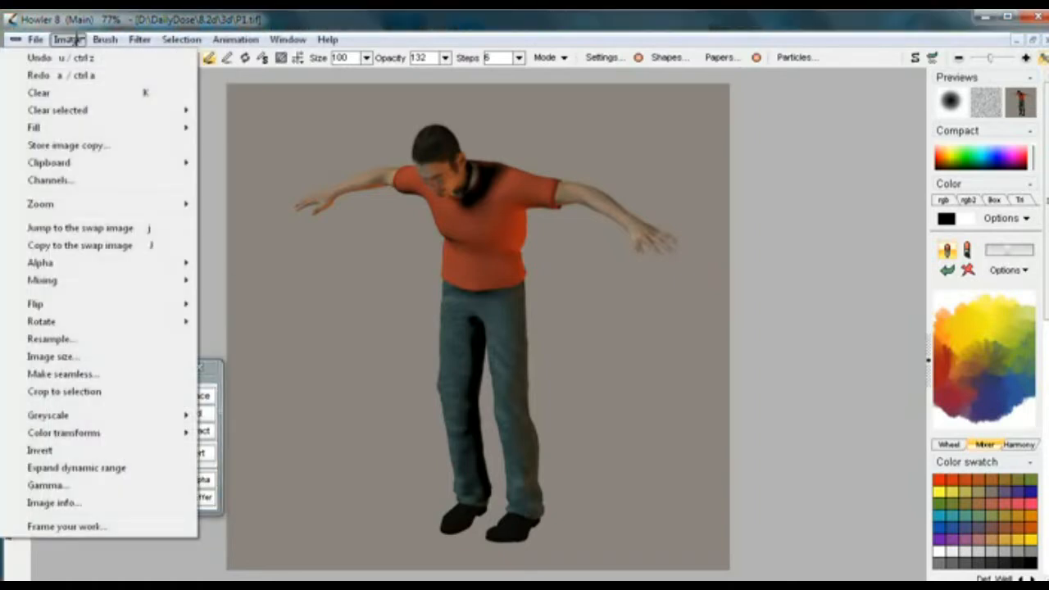
{"action": "left_click", "coordinate": [62, 146]}
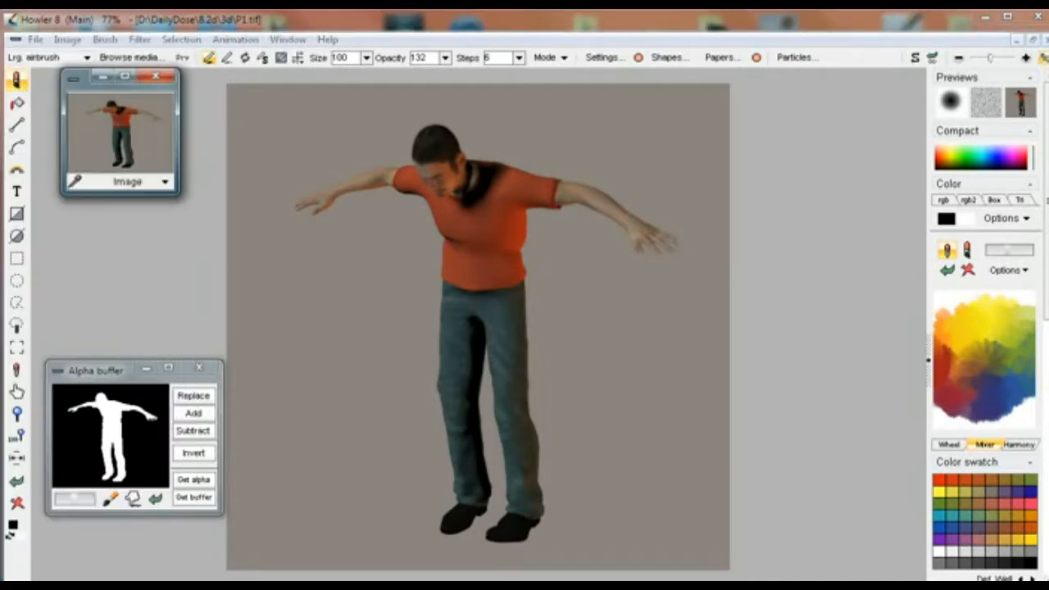
{"action": "left_click_drag", "start_coordinate": [174, 194], "coordinate": [258, 301]}
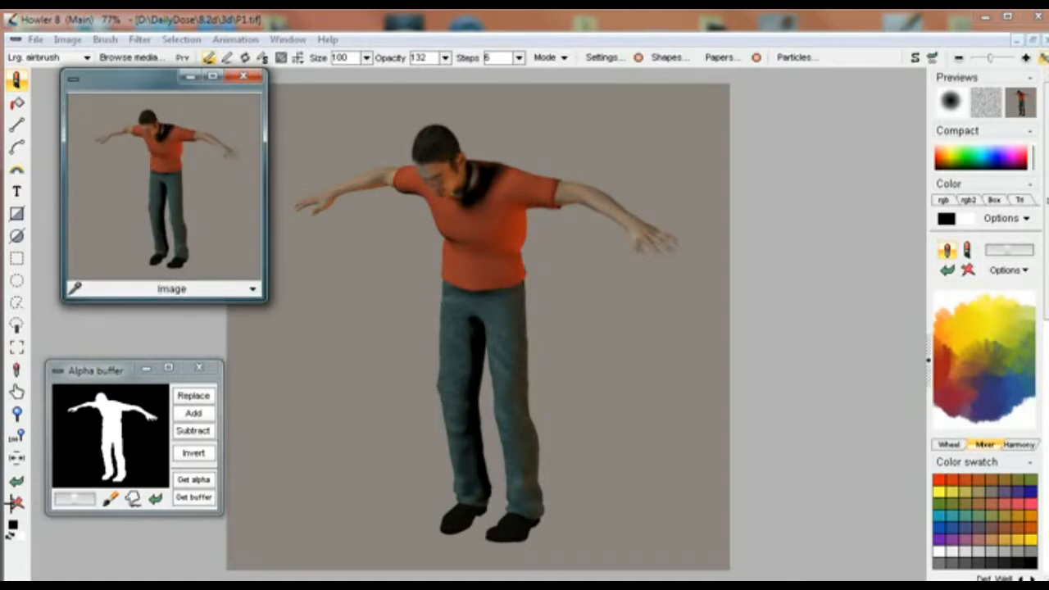
- Clear the canvas and restore the picture from the stored image copy
{"action": "left_click", "coordinate": [15, 503]}
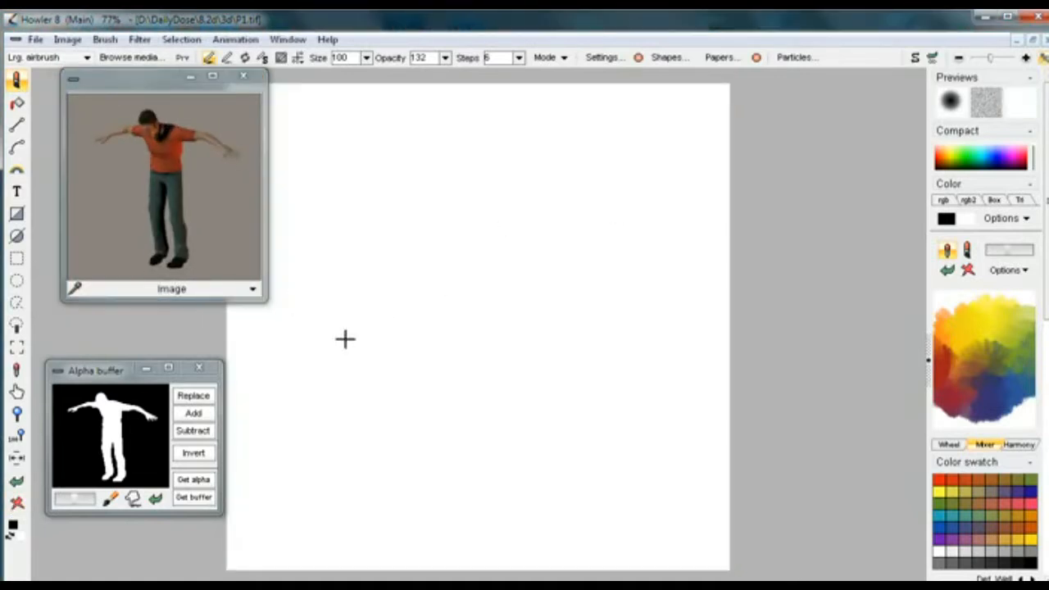
{"action": "left_click", "coordinate": [164, 146]}
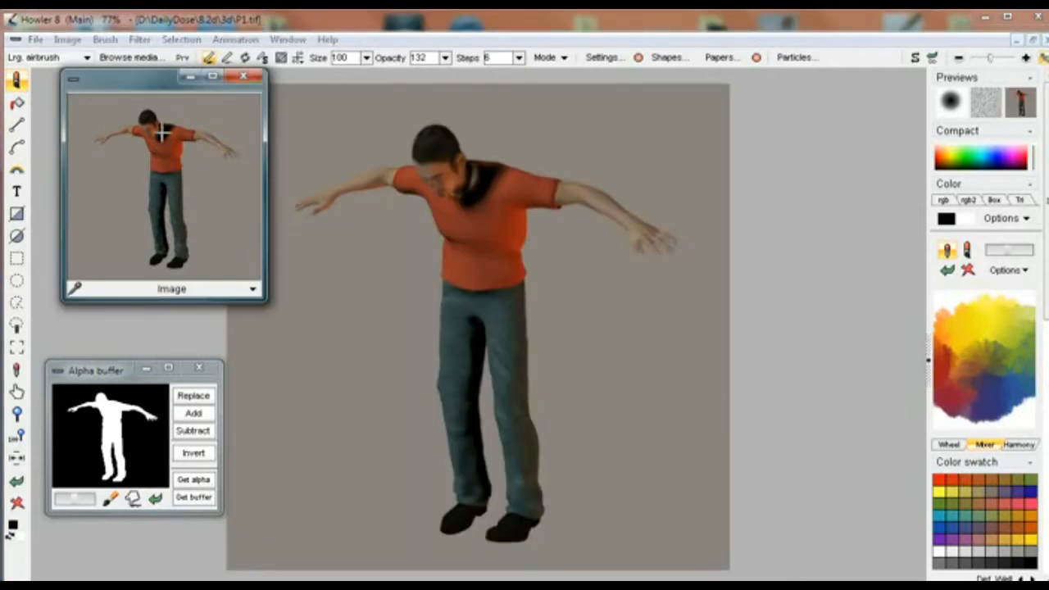
- Replace the alpha with the one from the stored image copy and shift the copy's window away from the canvas
{"action": "left_click", "coordinate": [254, 289]}
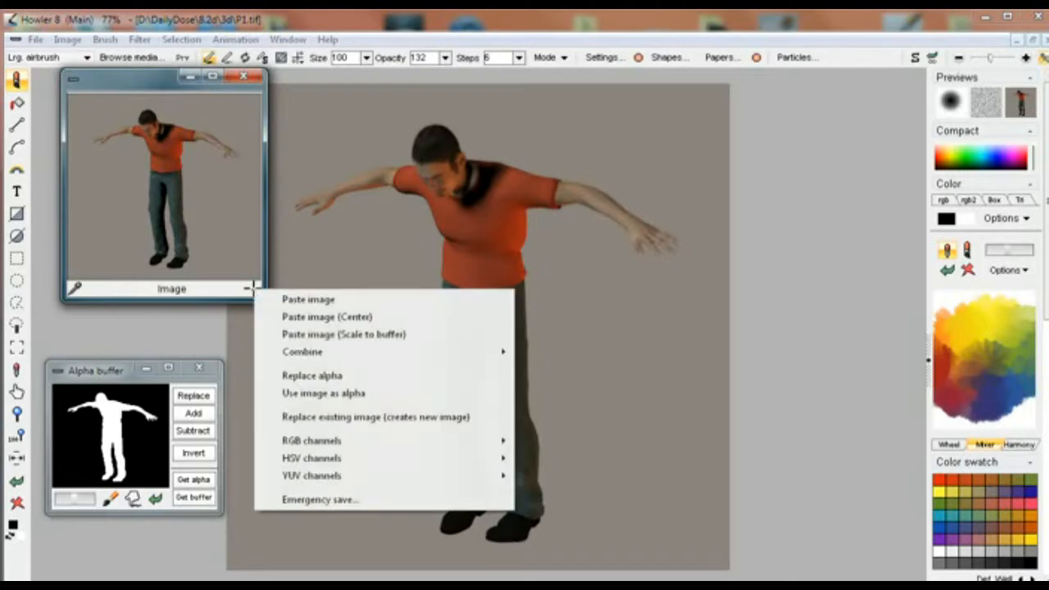
{"action": "left_click", "coordinate": [292, 376]}
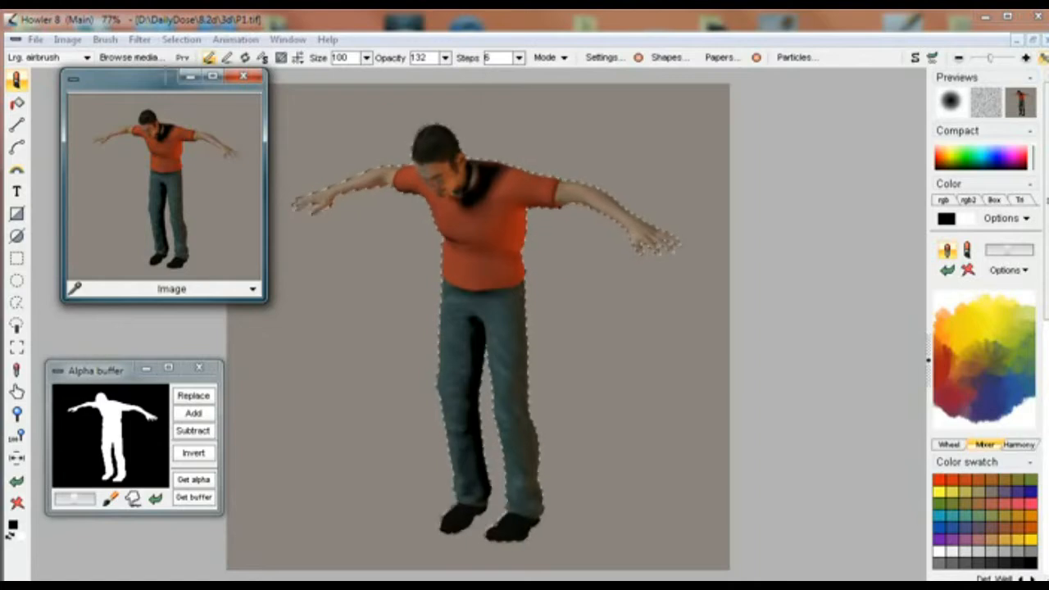
{"action": "left_click_drag", "start_coordinate": [150, 80], "coordinate": [128, 103]}
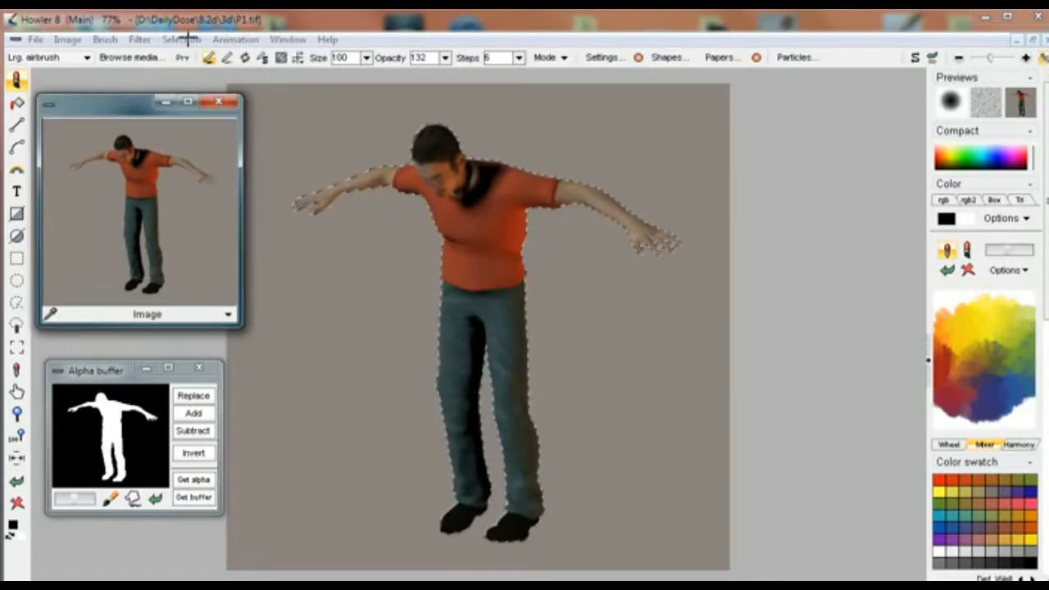
- Switch the figure's alpha selection off and back on
{"action": "left_click", "coordinate": [182, 38]}
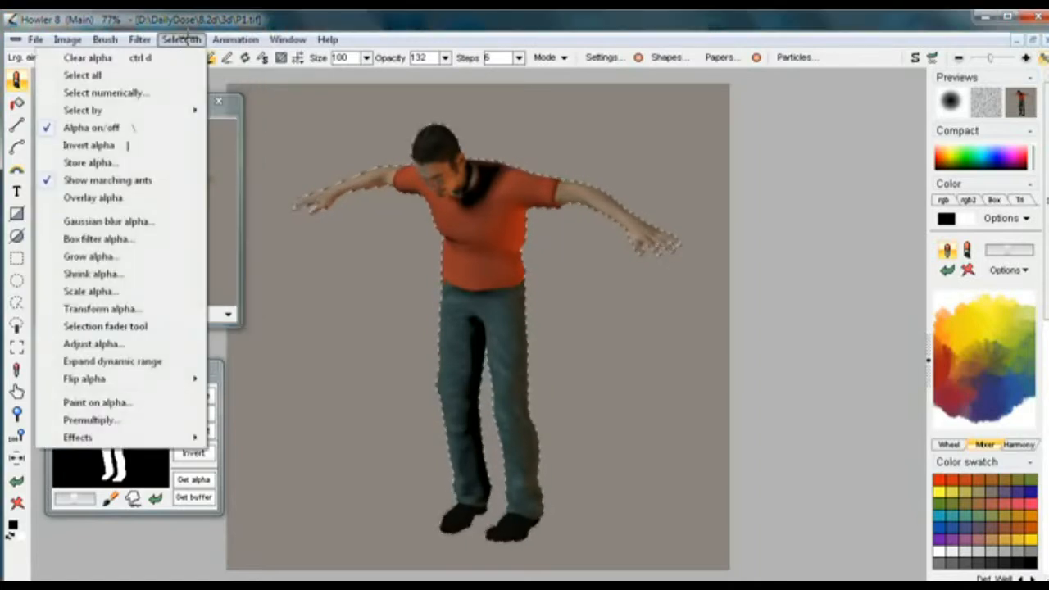
{"action": "left_click", "coordinate": [97, 126]}
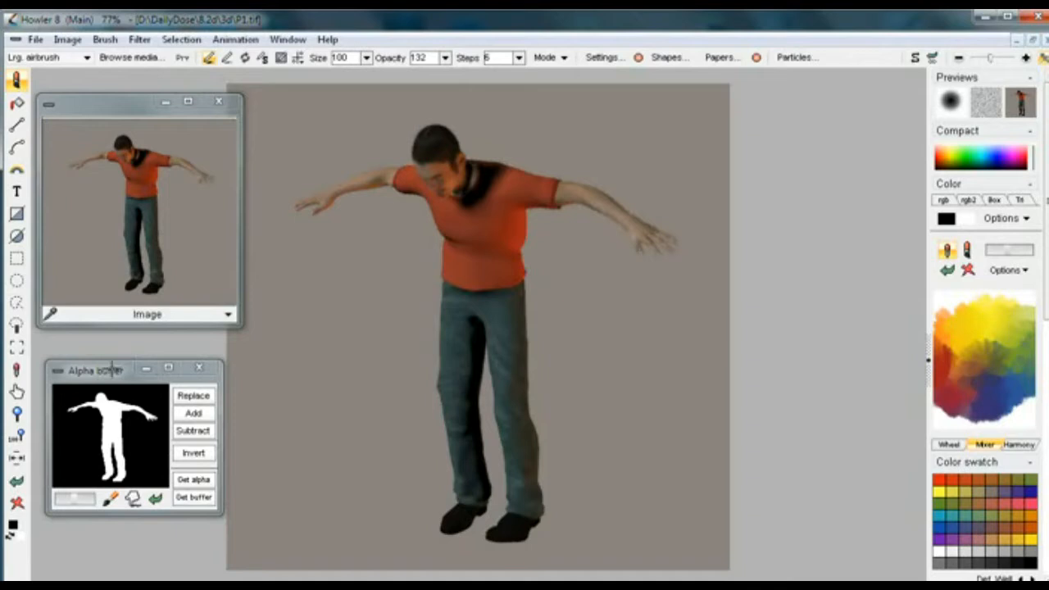
{"action": "left_click", "coordinate": [180, 39]}
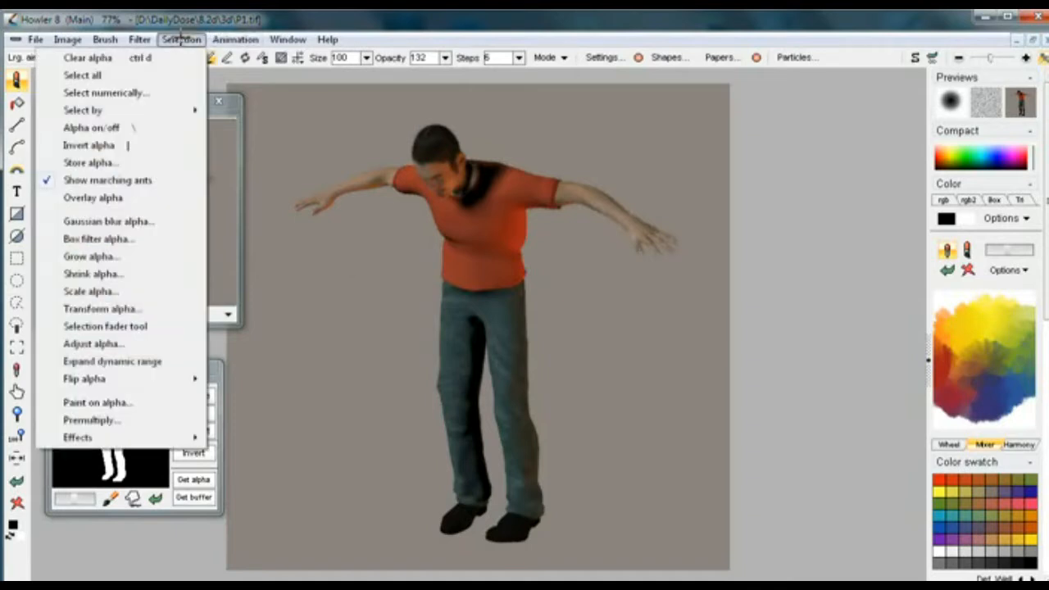
{"action": "left_click", "coordinate": [94, 127]}
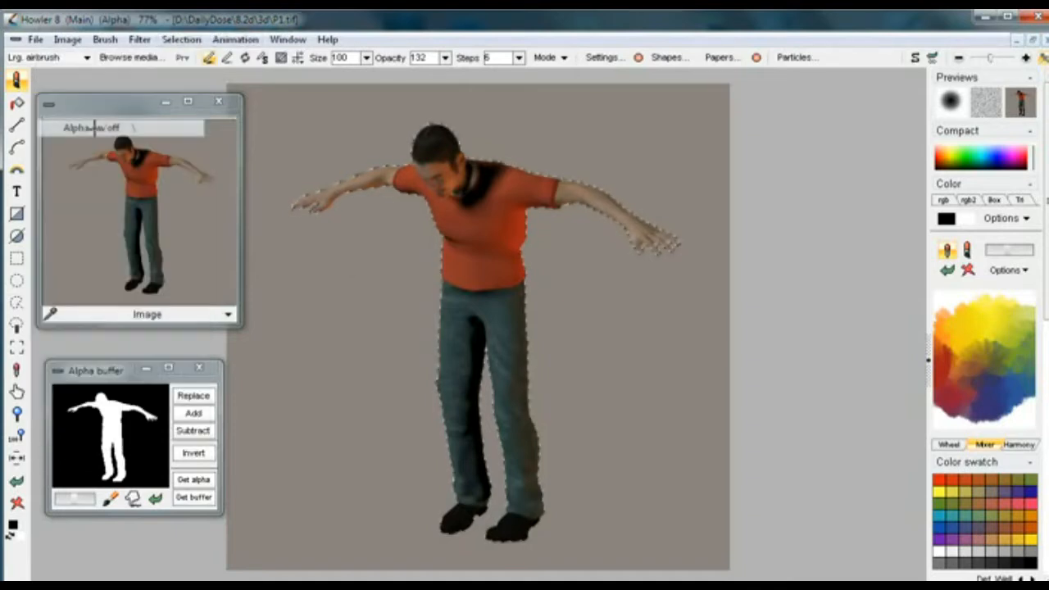
- Shift the stored image copy's window downward and make it smaller so it stays clear of the canvas
{"action": "left_click_drag", "start_coordinate": [111, 96], "coordinate": [112, 128]}
{"action": "left_click_drag", "start_coordinate": [240, 175], "coordinate": [207, 187]}
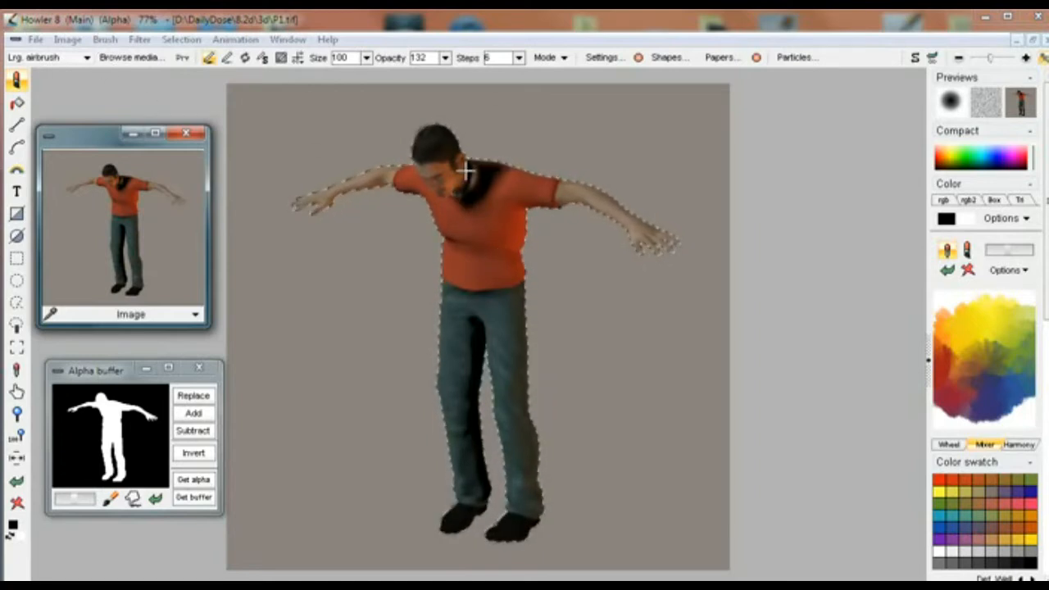
- Paint black over the figure with the Drying opaque 100 watercolor brush and revert the strokes with the interactive undo
{"action": "left_click", "coordinate": [16, 80]}
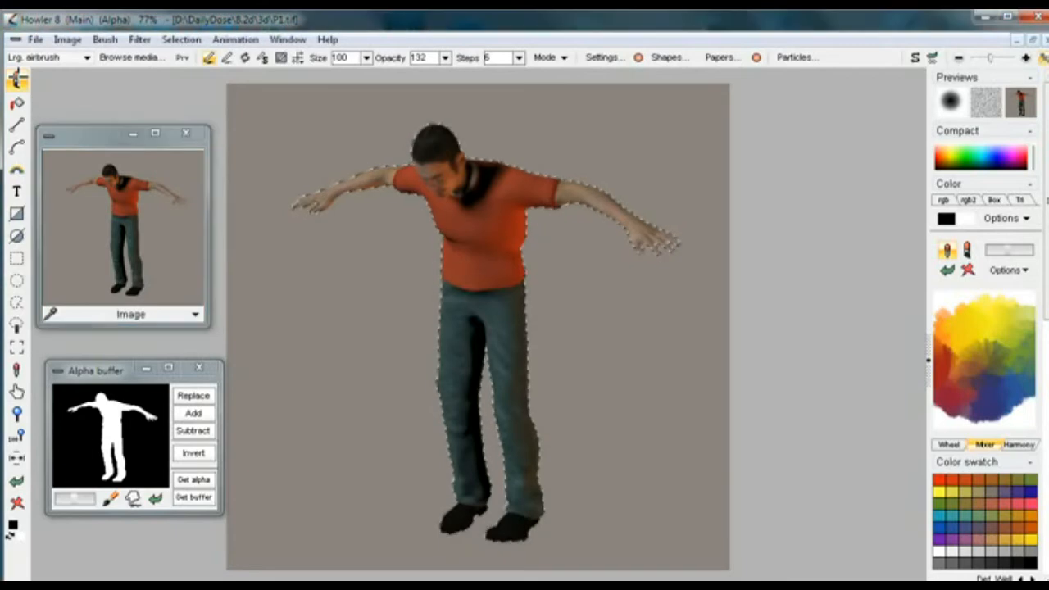
{"action": "mouse_move", "coordinate": [164, 210]}
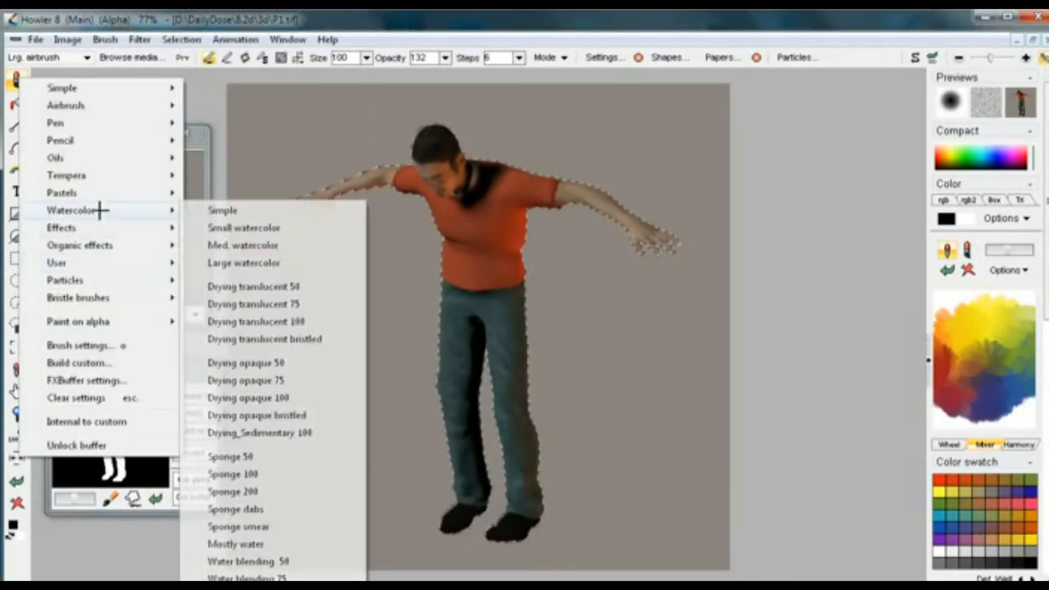
{"action": "left_click", "coordinate": [270, 397]}
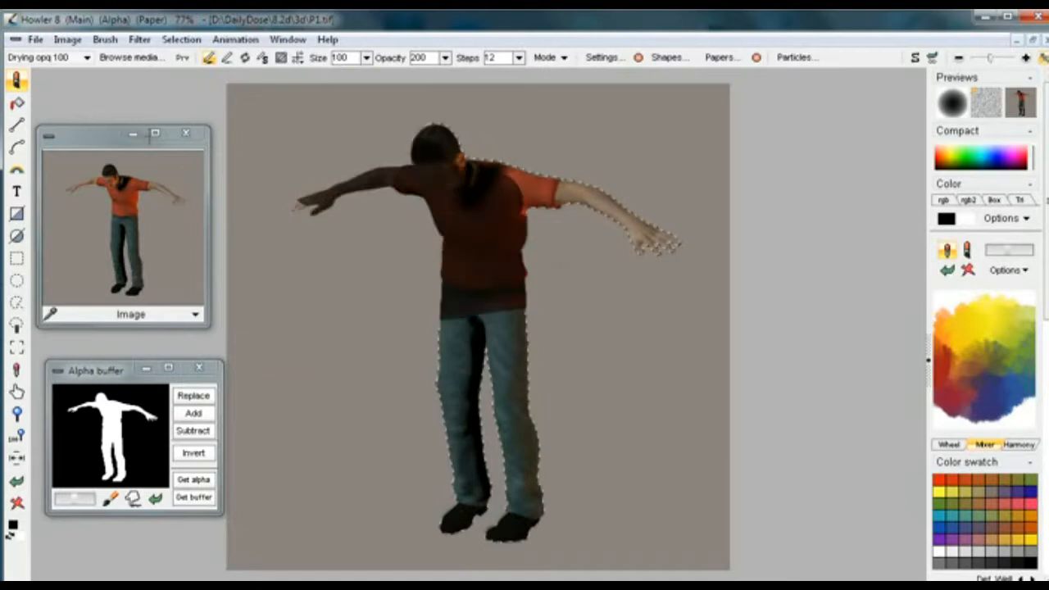
{"action": "left_click_drag", "start_coordinate": [467, 303], "coordinate": [453, 437]}
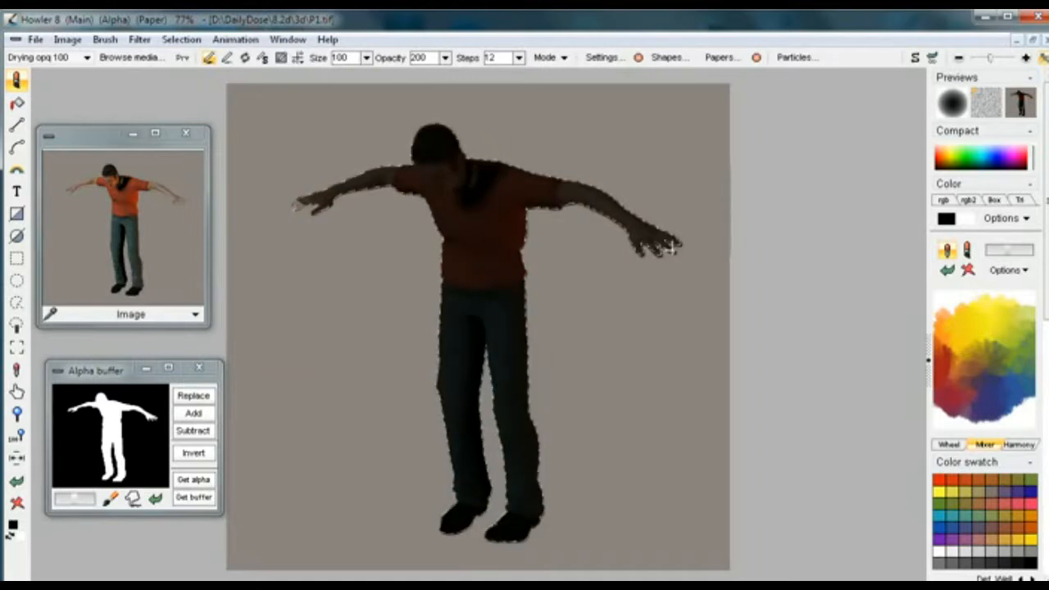
{"action": "left_click", "coordinate": [932, 54]}
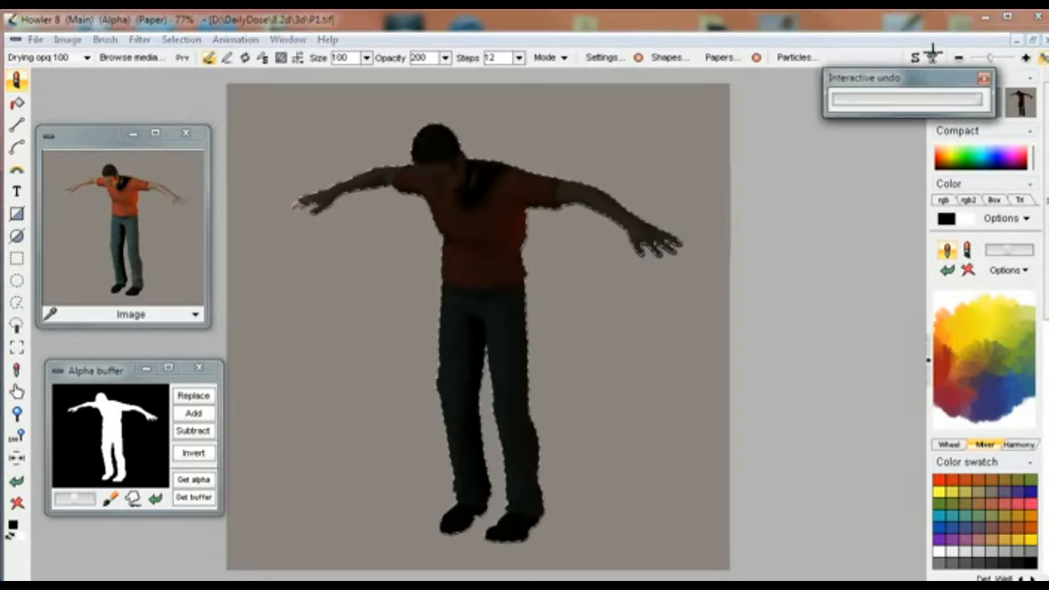
{"action": "mouse_move", "coordinate": [967, 97]}
{"action": "left_mouse_down"}
{"action": "mouse_move", "coordinate": [977, 98]}
{"action": "mouse_move", "coordinate": [859, 102]}
{"action": "mouse_move", "coordinate": [904, 103]}
{"action": "mouse_move", "coordinate": [877, 100]}
{"action": "left_mouse_up"}
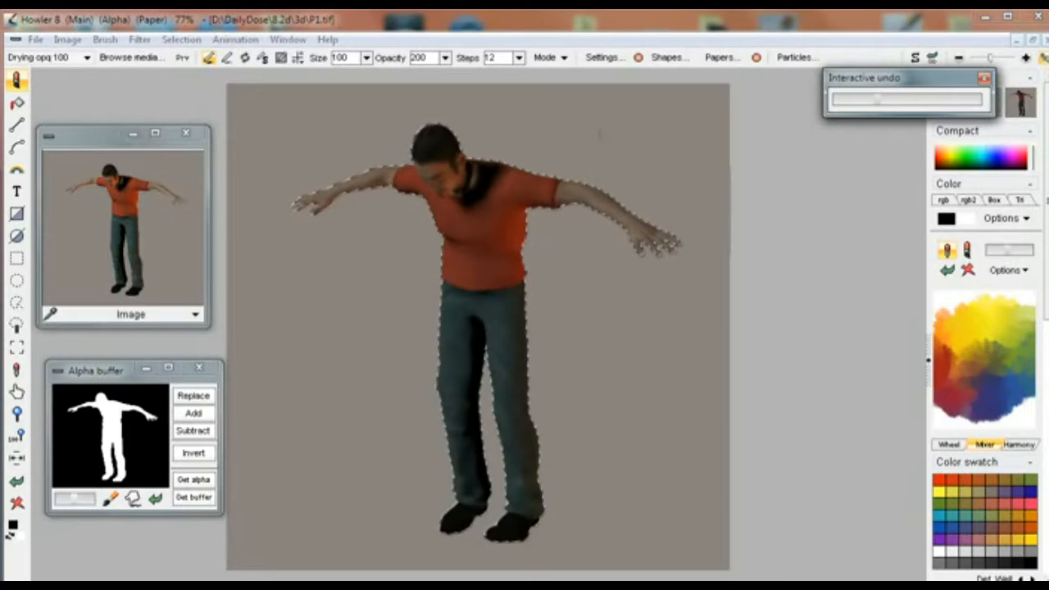
- Apply the Brush Strokes filter to the selected figure with density 8, max length 25 and A-a lines
{"action": "left_click", "coordinate": [139, 39]}
{"action": "mouse_move", "coordinate": [98, 189]}
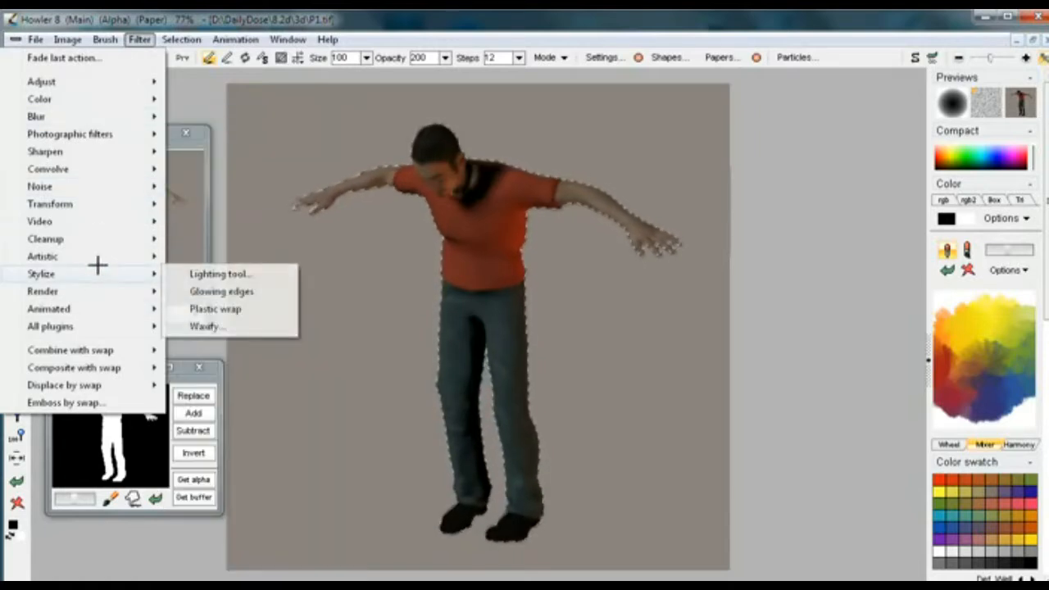
{"action": "mouse_move", "coordinate": [103, 257]}
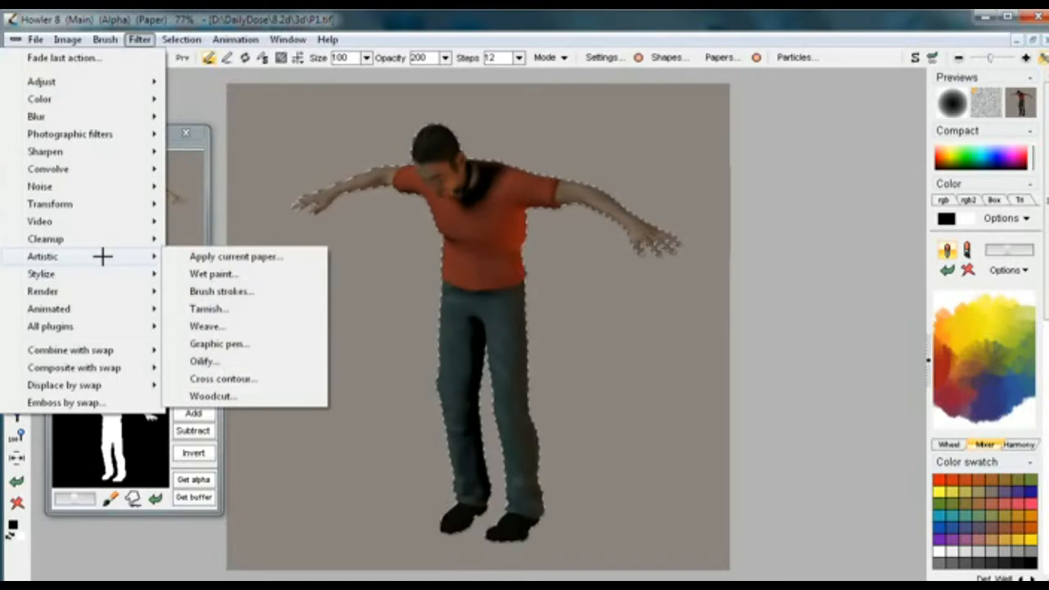
{"action": "left_click", "coordinate": [257, 291]}
{"action": "left_click_drag", "start_coordinate": [525, 152], "coordinate": [211, 167]}
{"action": "left_click_drag", "start_coordinate": [211, 210], "coordinate": [241, 205]}
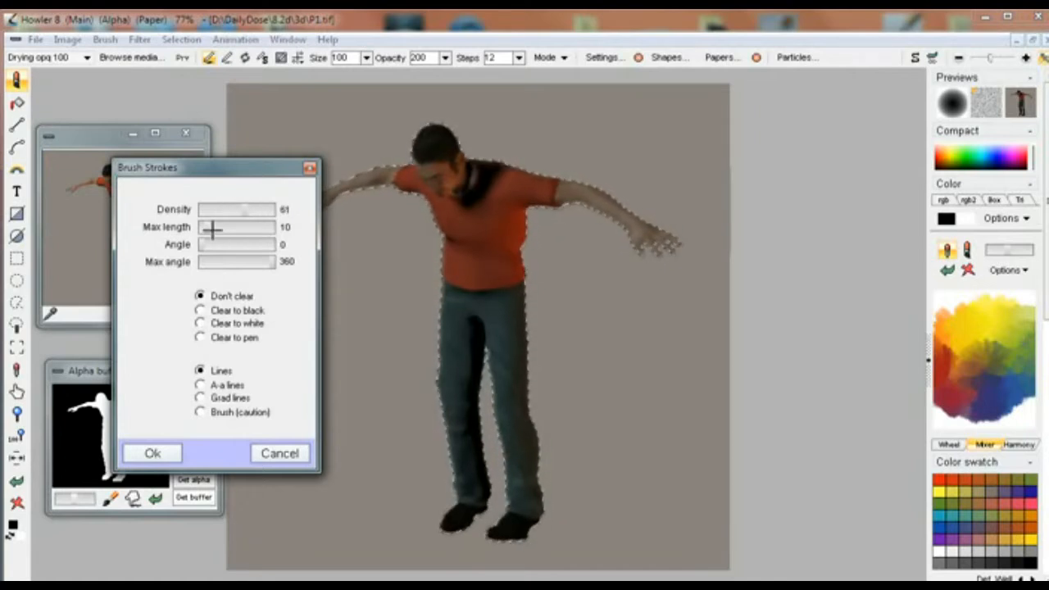
{"action": "left_click", "coordinate": [218, 227]}
{"action": "left_click_drag", "start_coordinate": [230, 213], "coordinate": [210, 214]}
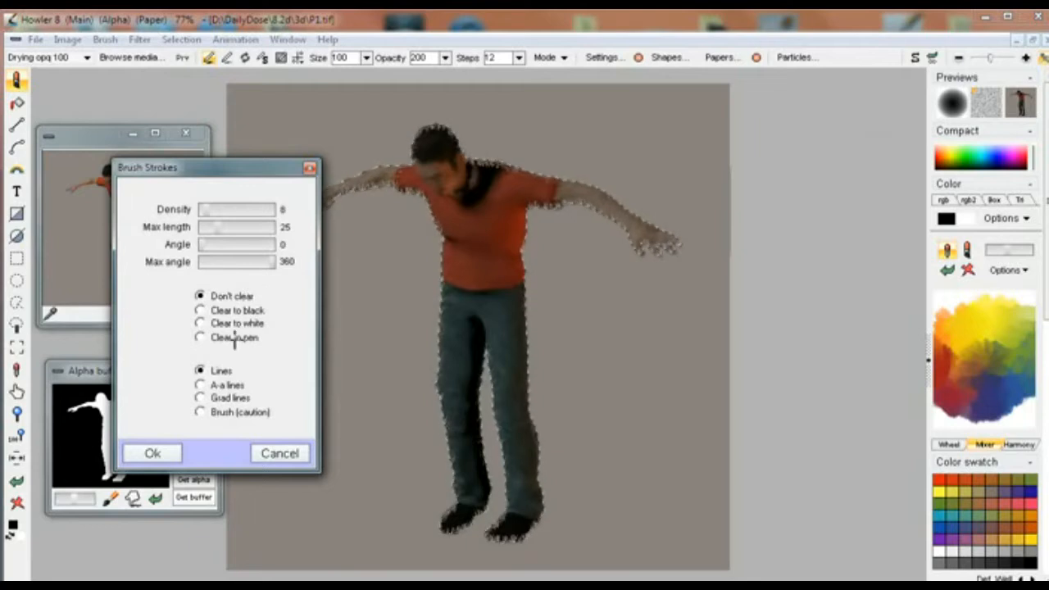
{"action": "left_click", "coordinate": [201, 384]}
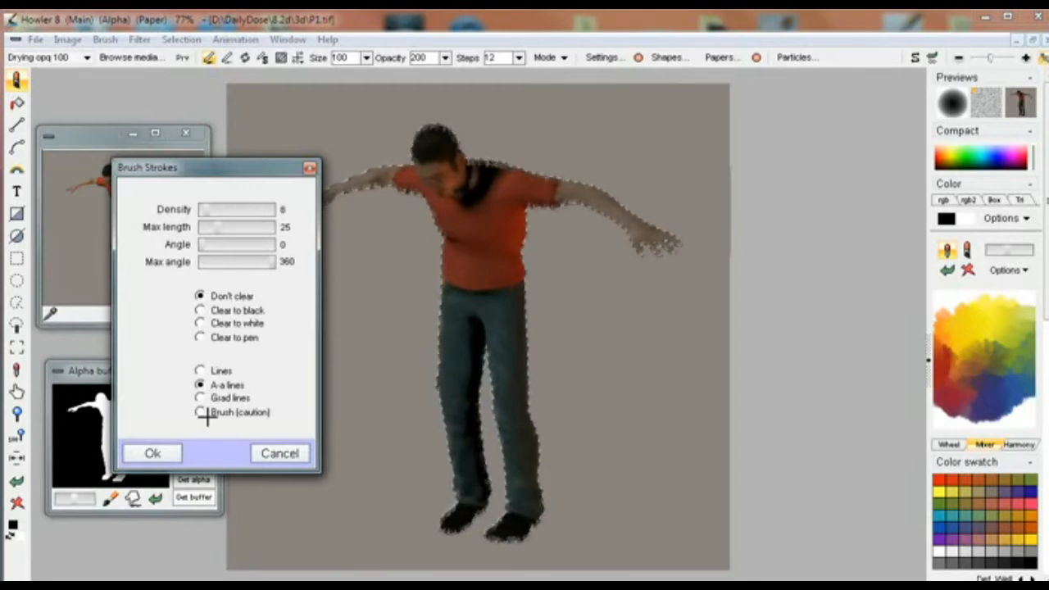
{"action": "left_click", "coordinate": [162, 453]}
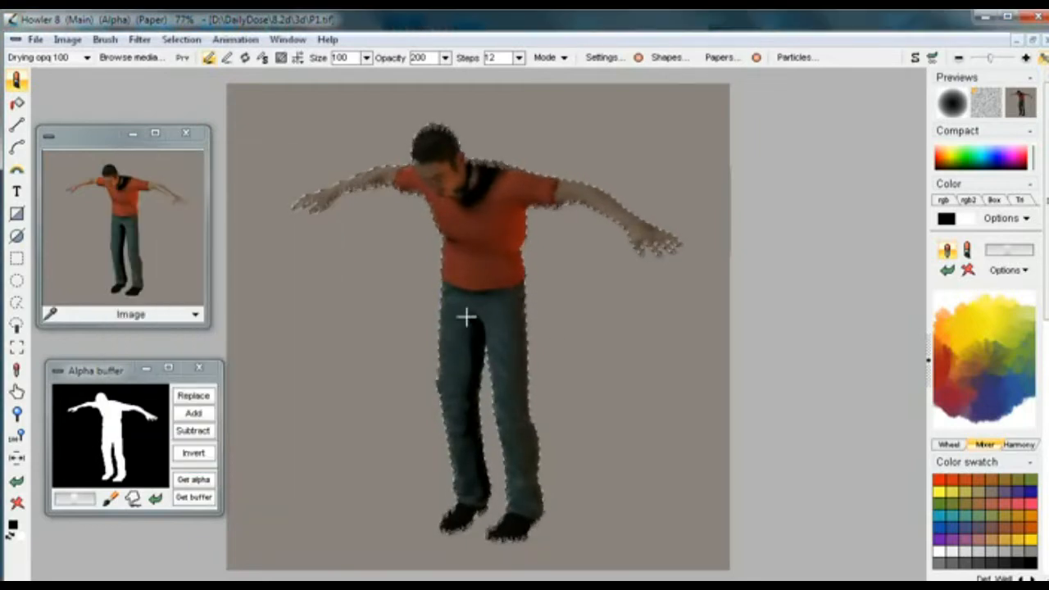
- Examine the brush stroke texture close up along the figure's edges, arms and torso
{"action": "scroll", "coordinate": [465, 304], "scroll_direction": "up", "scroll_amount": 10}
{"action": "scroll", "coordinate": [492, 246], "scroll_direction": "down", "scroll_amount": 1}
{"action": "left_click_drag", "start_coordinate": [529, 178], "coordinate": [491, 421]}
{"action": "left_click_drag", "start_coordinate": [472, 154], "coordinate": [514, 355]}
{"action": "left_click_drag", "start_coordinate": [558, 165], "coordinate": [787, 250]}
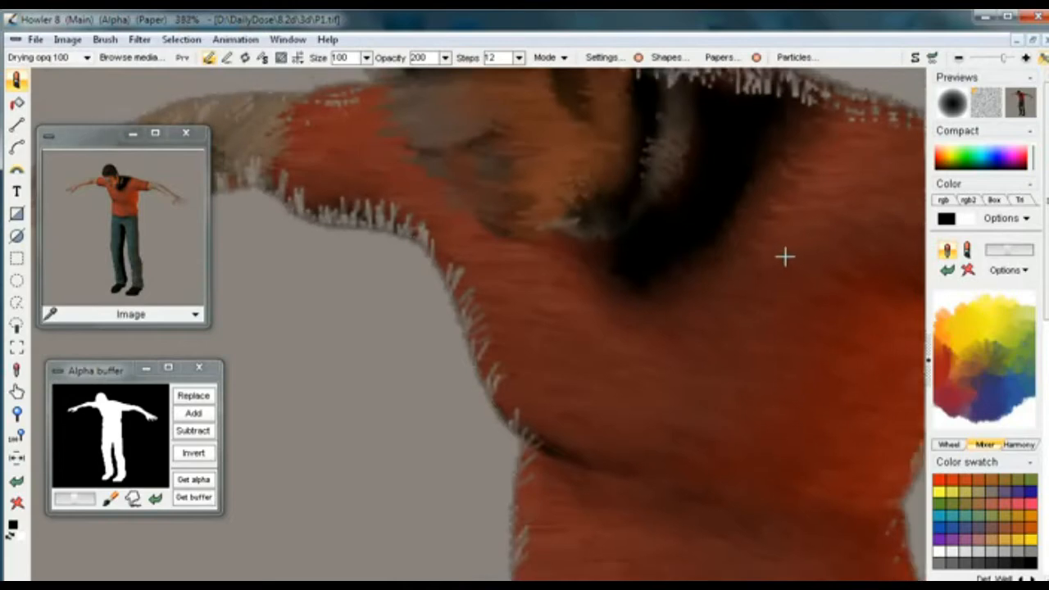
{"action": "scroll", "coordinate": [763, 256], "scroll_direction": "down", "scroll_amount": 2}
{"action": "scroll", "coordinate": [740, 307], "scroll_direction": "down", "scroll_amount": 3}
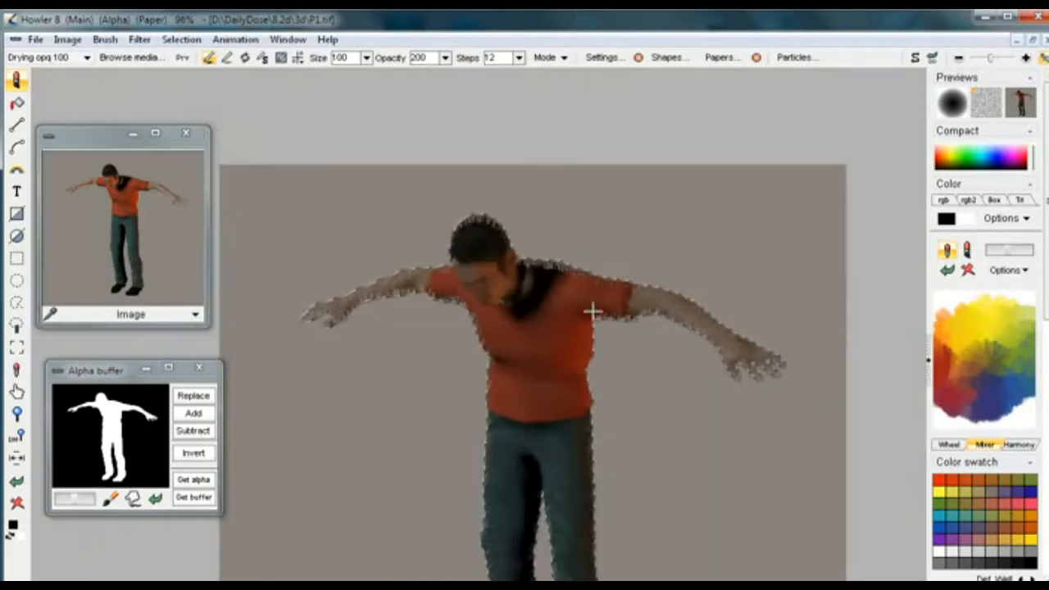
{"action": "left_click_drag", "start_coordinate": [592, 311], "coordinate": [576, 172]}
{"action": "scroll", "coordinate": [531, 237], "scroll_direction": "down", "scroll_amount": 1}
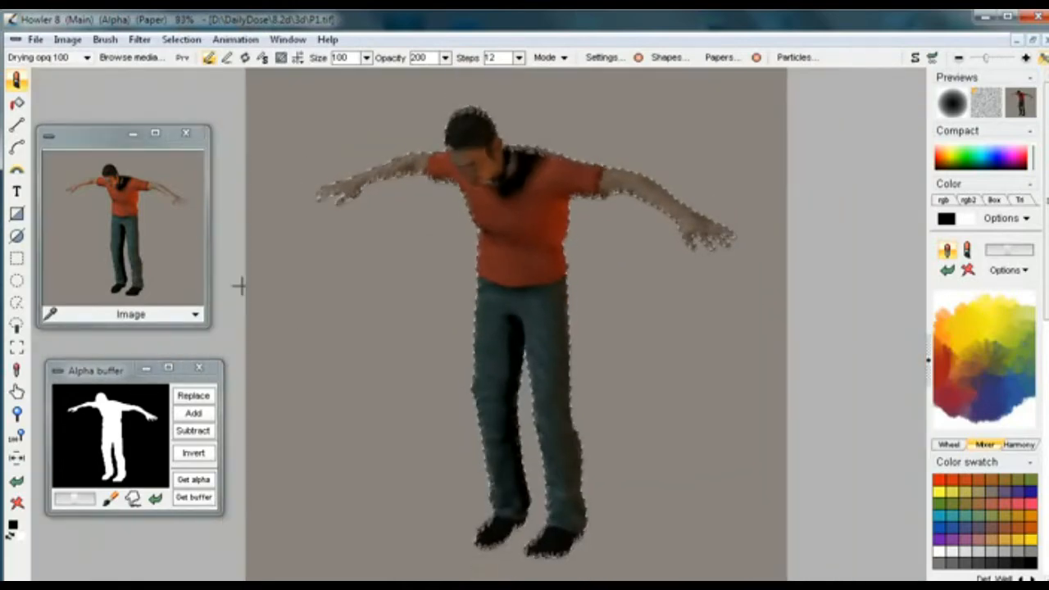
- Clear the canvas to white and choose bright blue as the primary colour and orange as the secondary colour
{"action": "left_click", "coordinate": [19, 482]}
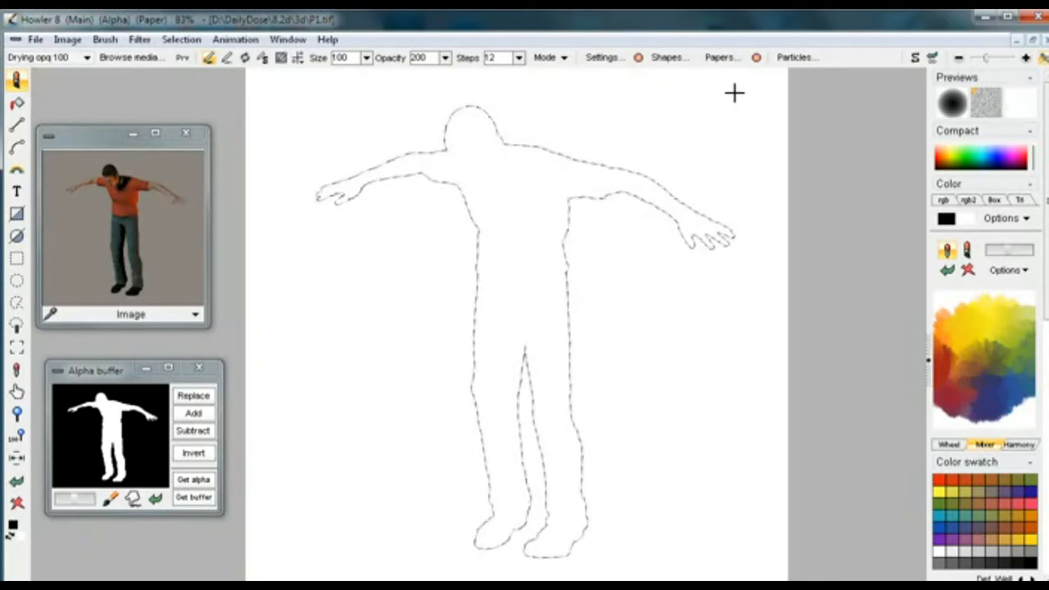
{"action": "left_click", "coordinate": [175, 39]}
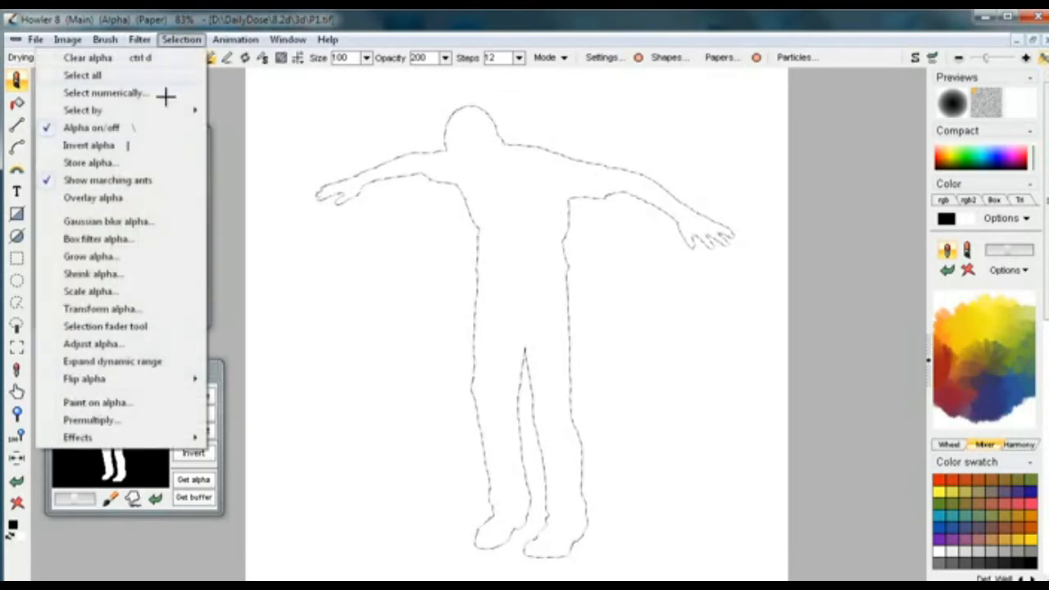
{"action": "mouse_move", "coordinate": [127, 437]}
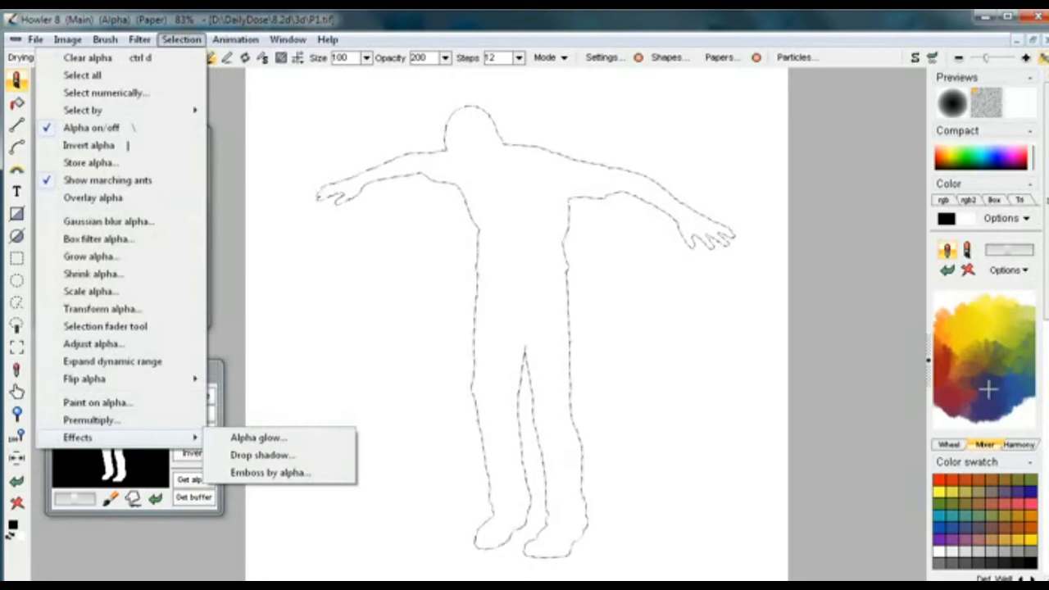
{"action": "left_click", "coordinate": [1015, 392]}
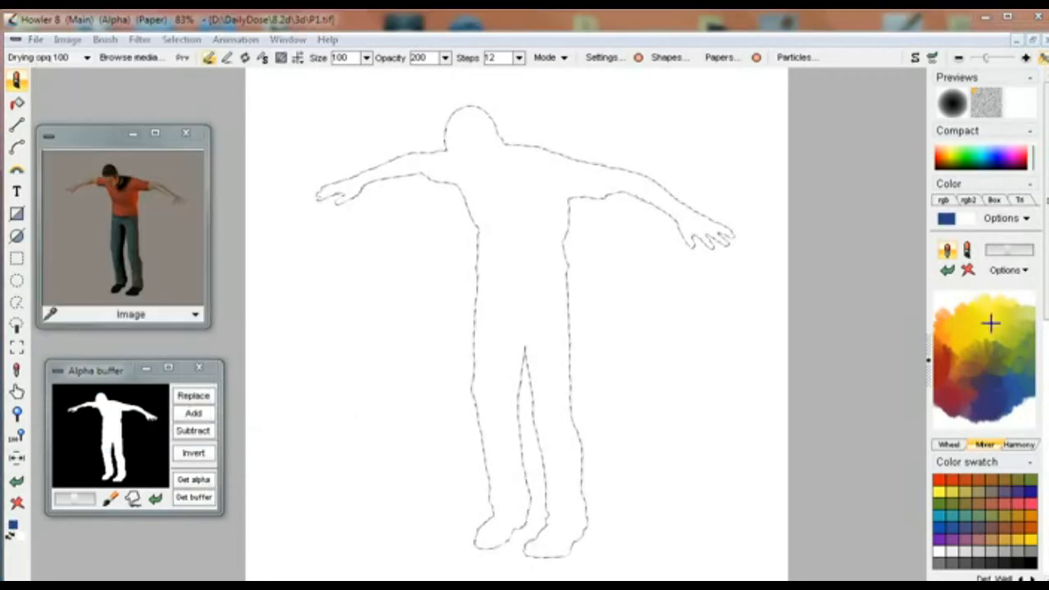
{"action": "left_click", "coordinate": [947, 156]}
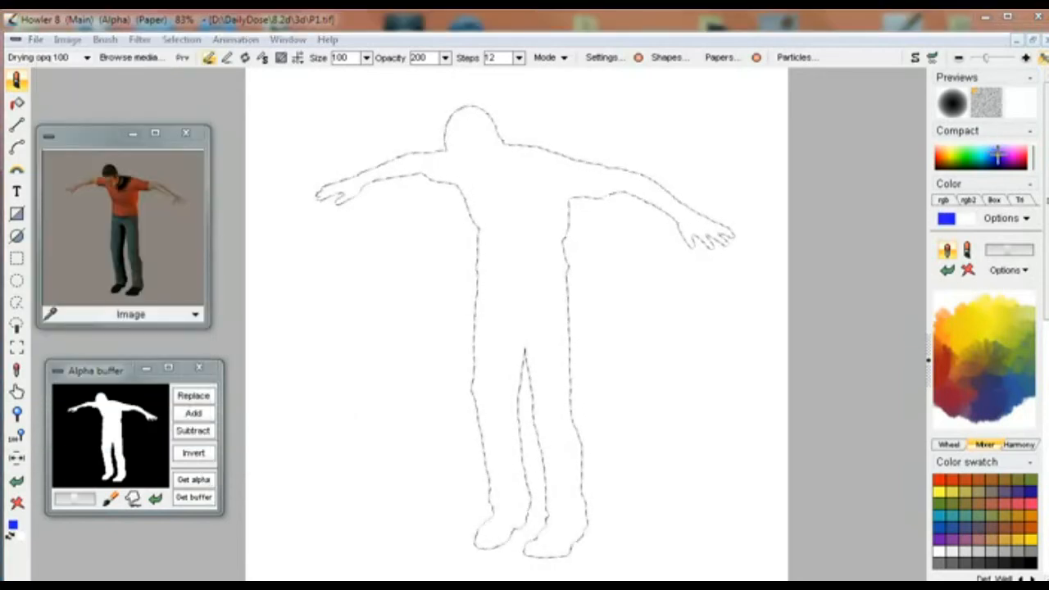
{"action": "right_click", "coordinate": [939, 152]}
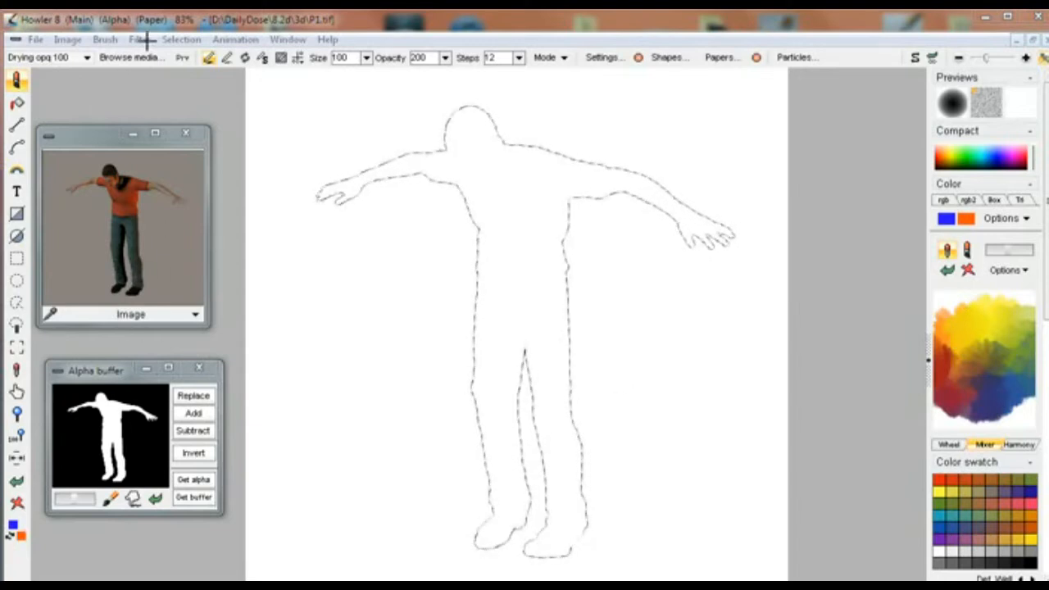
- Apply an Alpha glow in the primary colour with diameter 53 to the figure selection
{"action": "left_click", "coordinate": [181, 39]}
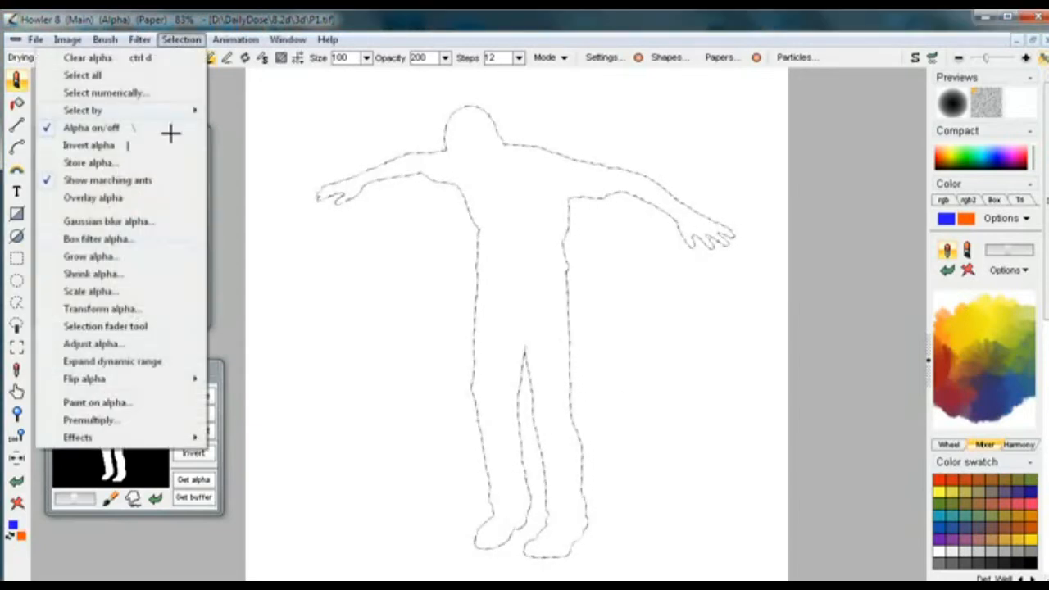
{"action": "mouse_move", "coordinate": [129, 433]}
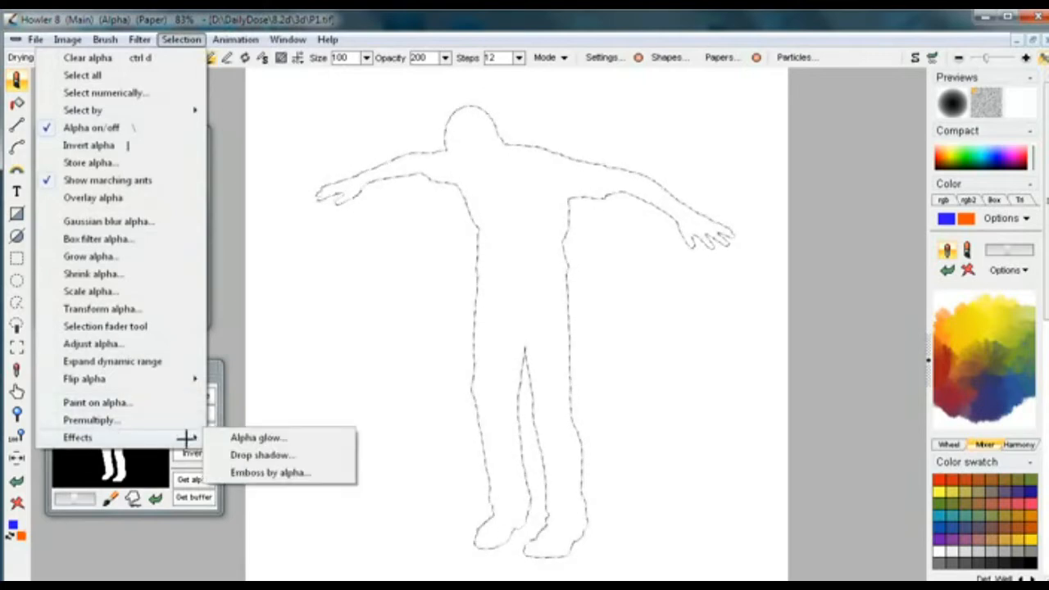
{"action": "left_click", "coordinate": [254, 438]}
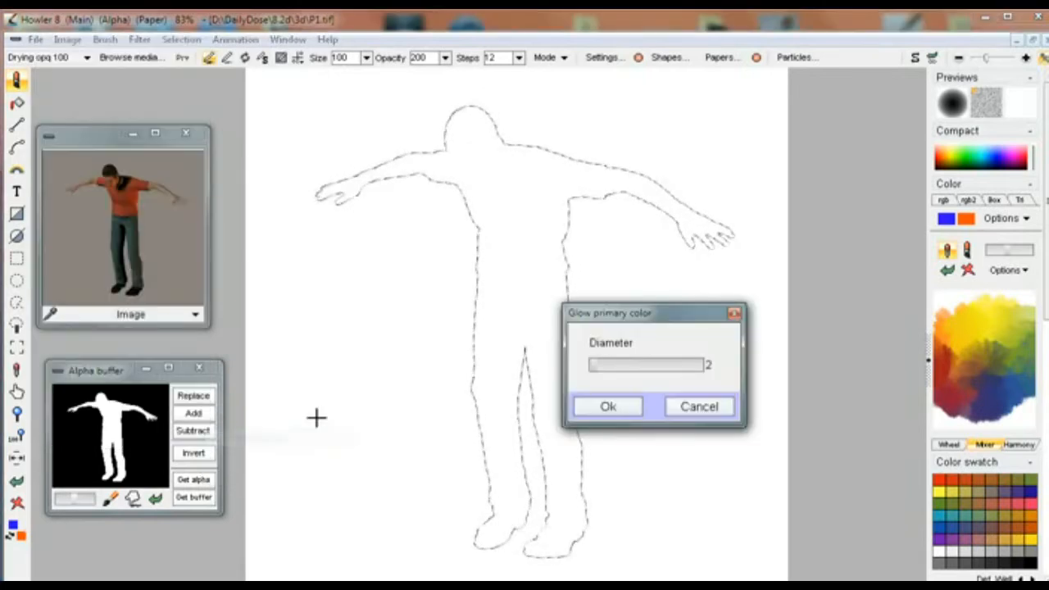
{"action": "left_click_drag", "start_coordinate": [607, 364], "coordinate": [638, 371]}
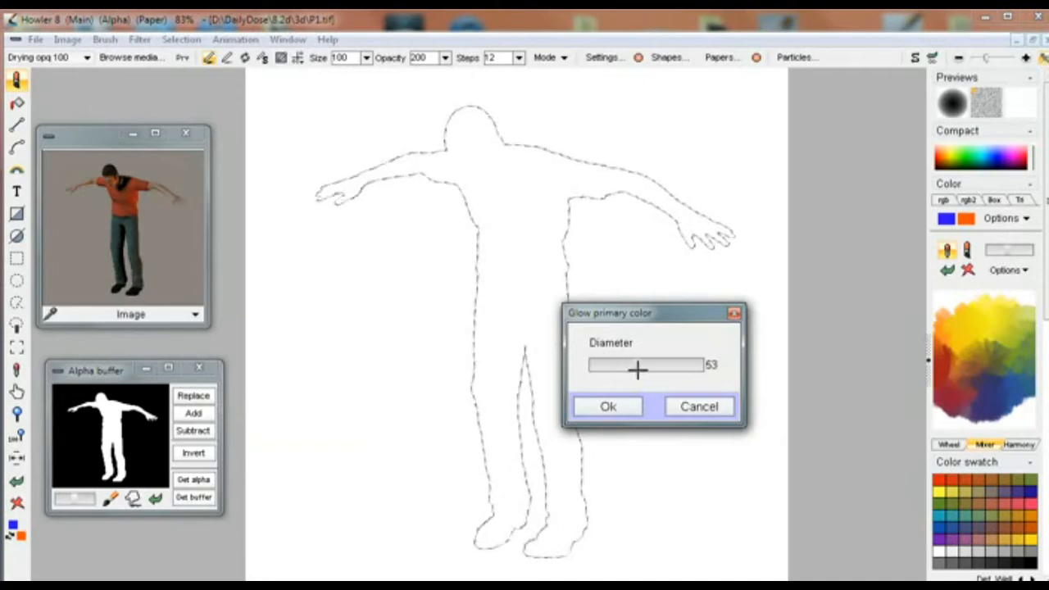
{"action": "left_click", "coordinate": [611, 406]}
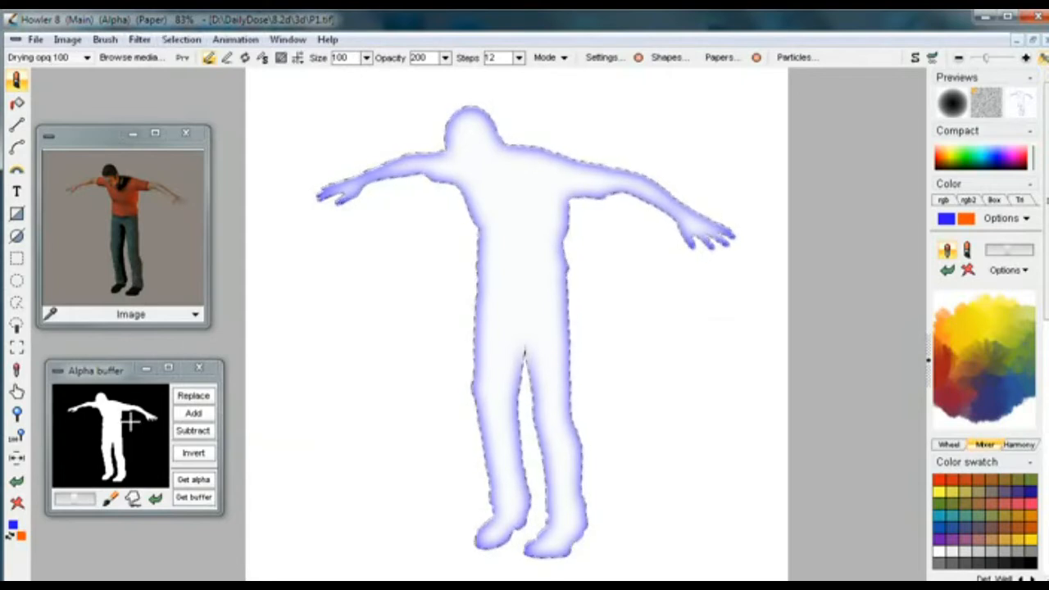
- Store the figure's alpha in a second alpha buffer, invert that buffer and replace the active selection with it
{"action": "left_click", "coordinate": [180, 39]}
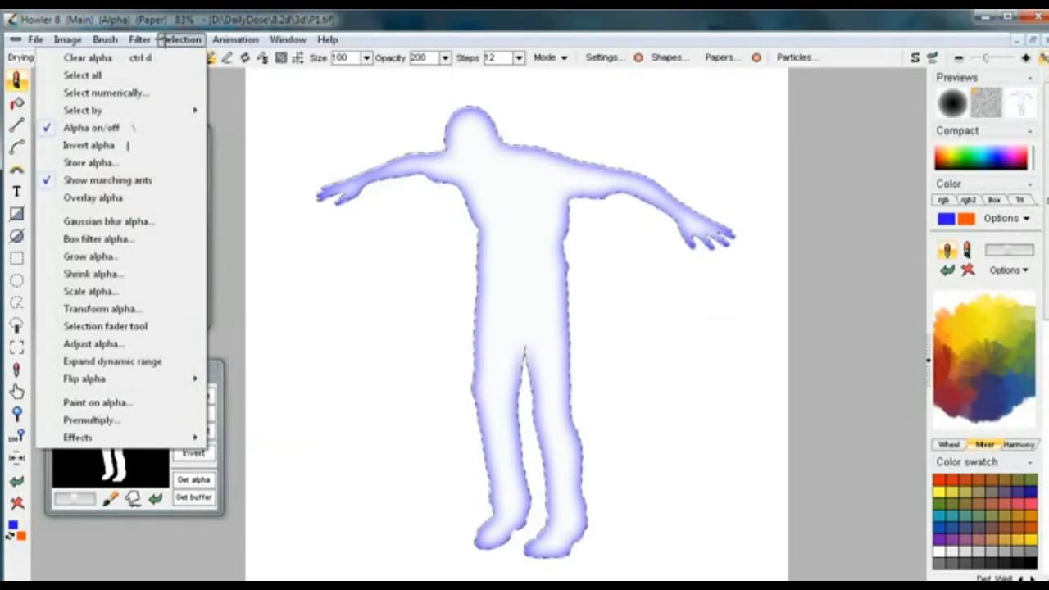
{"action": "left_click", "coordinate": [97, 162]}
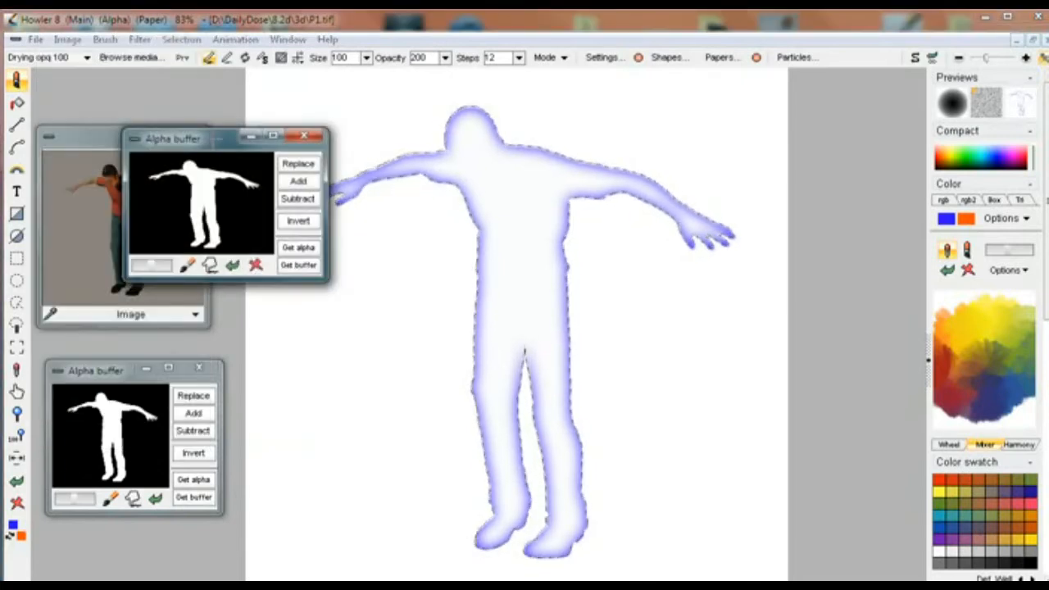
{"action": "left_click_drag", "start_coordinate": [205, 138], "coordinate": [177, 196]}
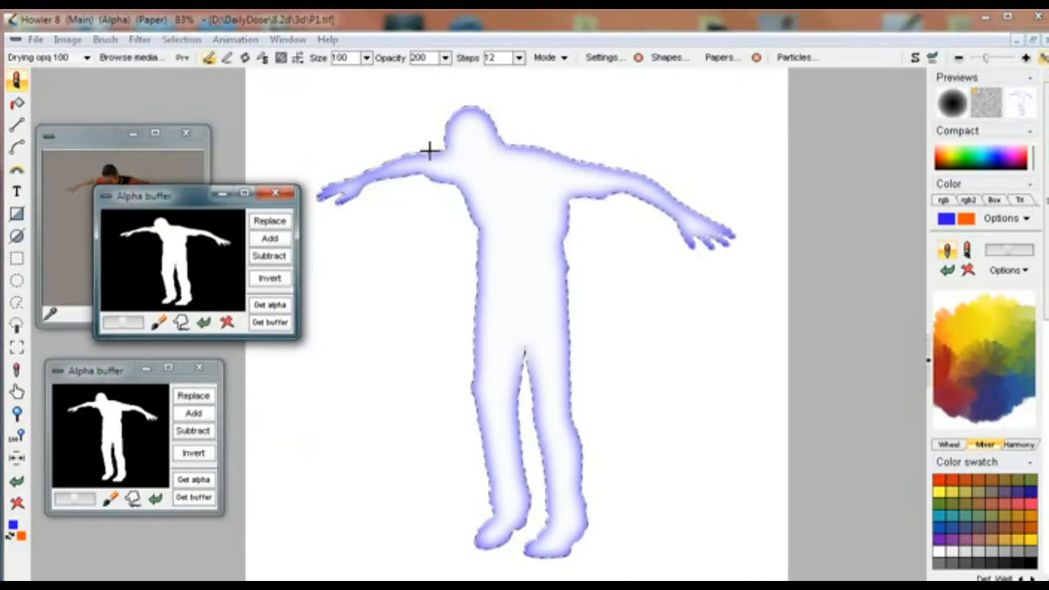
{"action": "left_click", "coordinate": [268, 278]}
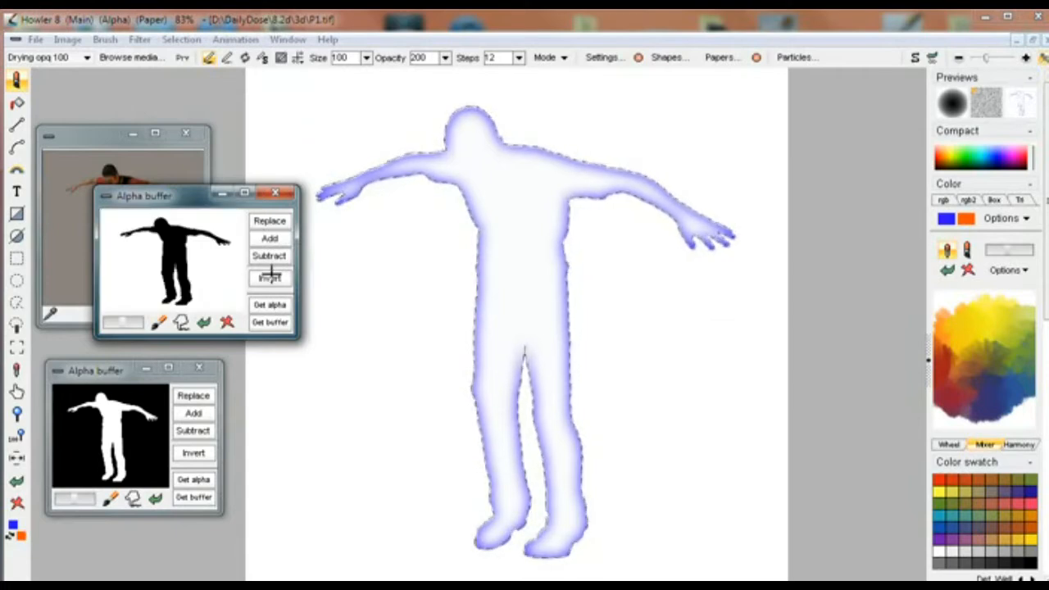
{"action": "left_click", "coordinate": [268, 216]}
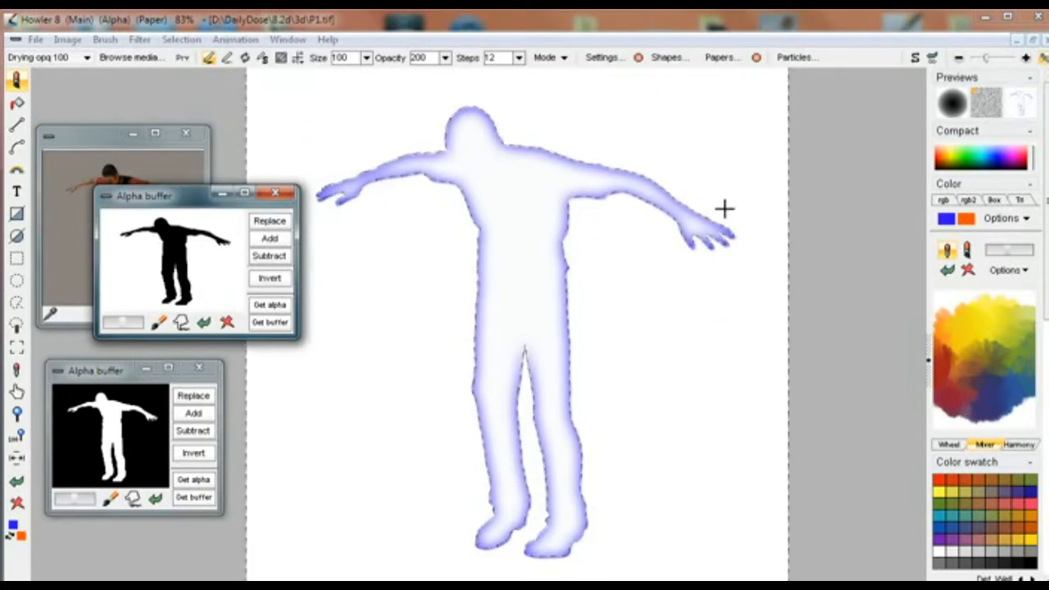
- Try a blue Alpha glow with diameter 6 on the inverted selection outside the figure
{"action": "left_click", "coordinate": [179, 39]}
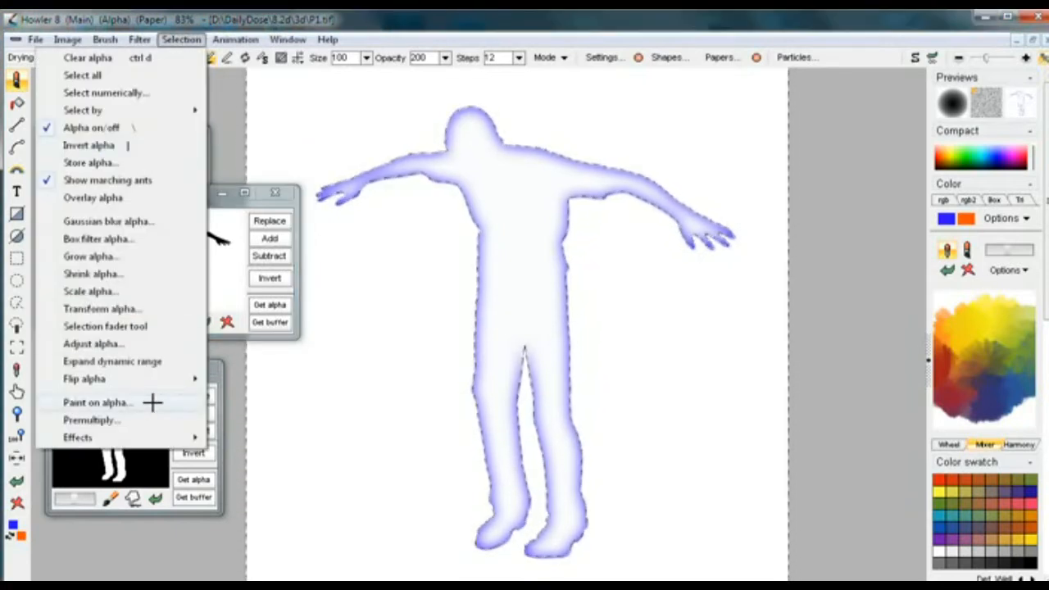
{"action": "mouse_move", "coordinate": [176, 434]}
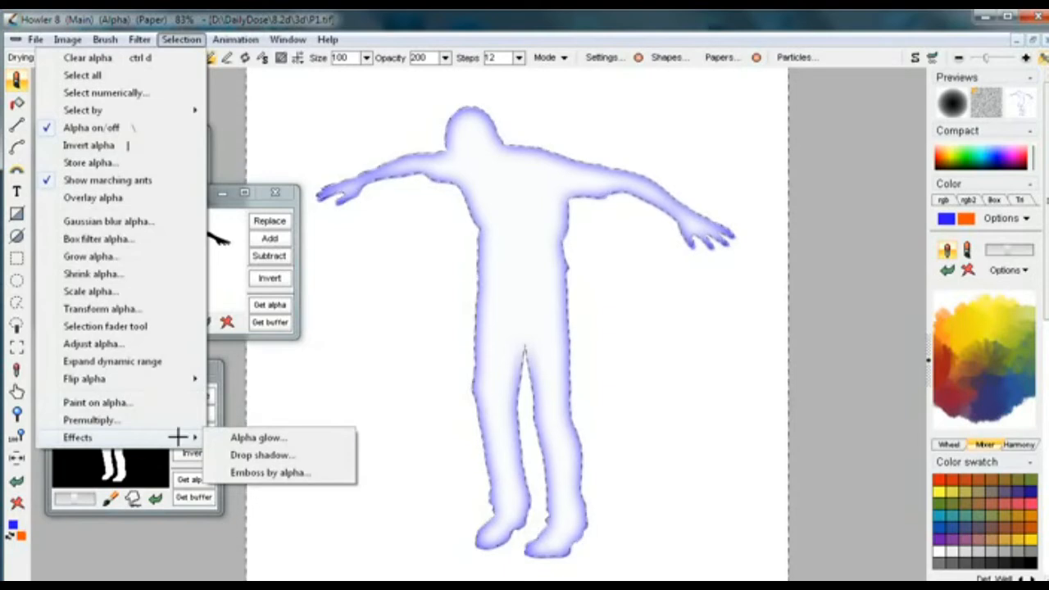
{"action": "left_click", "coordinate": [254, 437]}
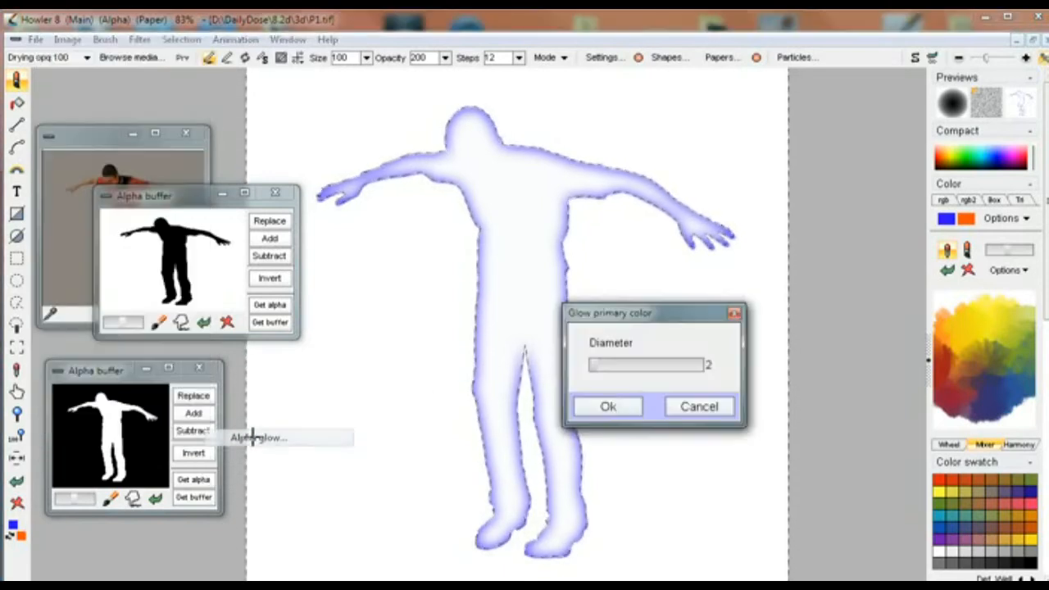
{"action": "left_click_drag", "start_coordinate": [618, 366], "coordinate": [599, 368]}
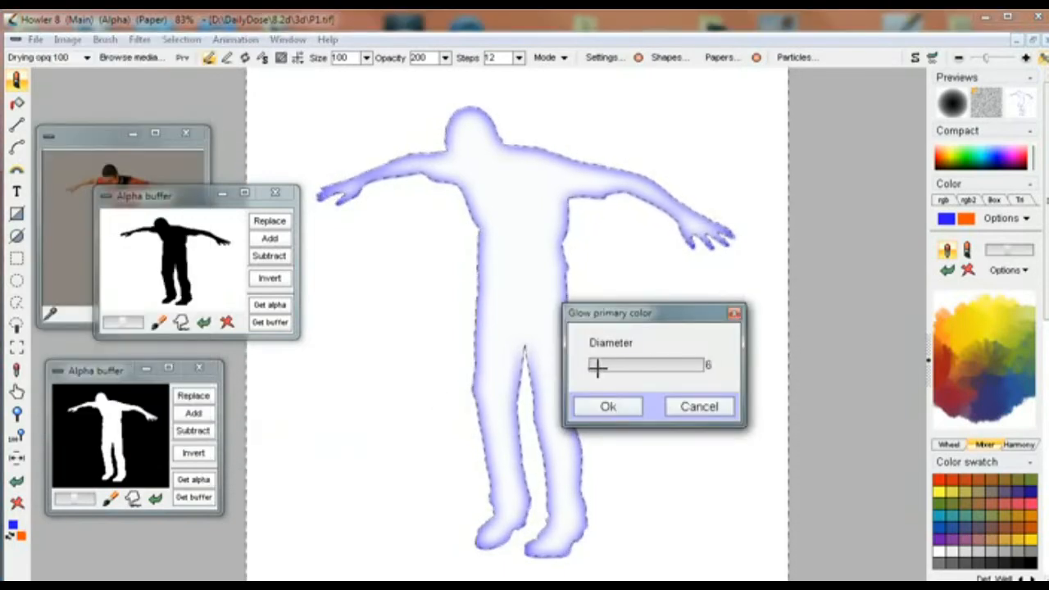
{"action": "left_click", "coordinate": [608, 406]}
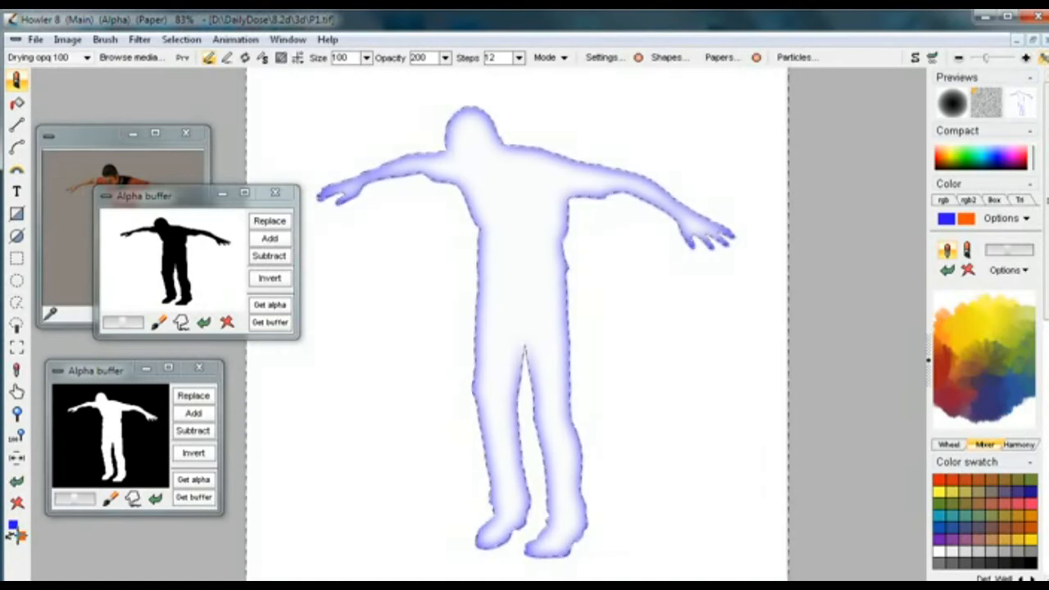
- Swap the primary and secondary colours and apply an orange Alpha glow with diameter 19 to the inverted selection
{"action": "left_click", "coordinate": [9, 533]}
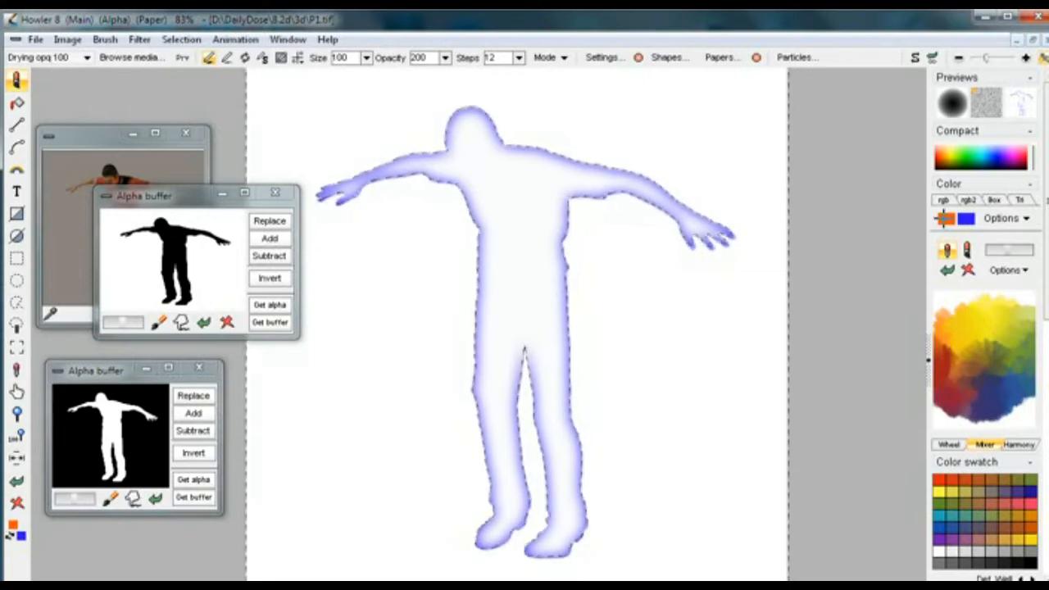
{"action": "left_click", "coordinate": [174, 39]}
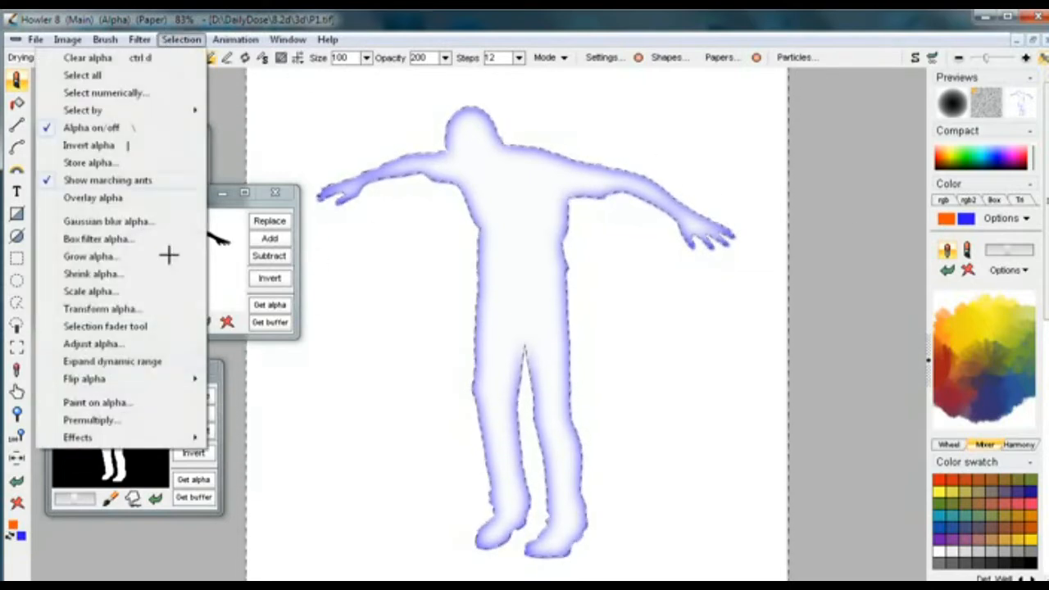
{"action": "mouse_move", "coordinate": [130, 438]}
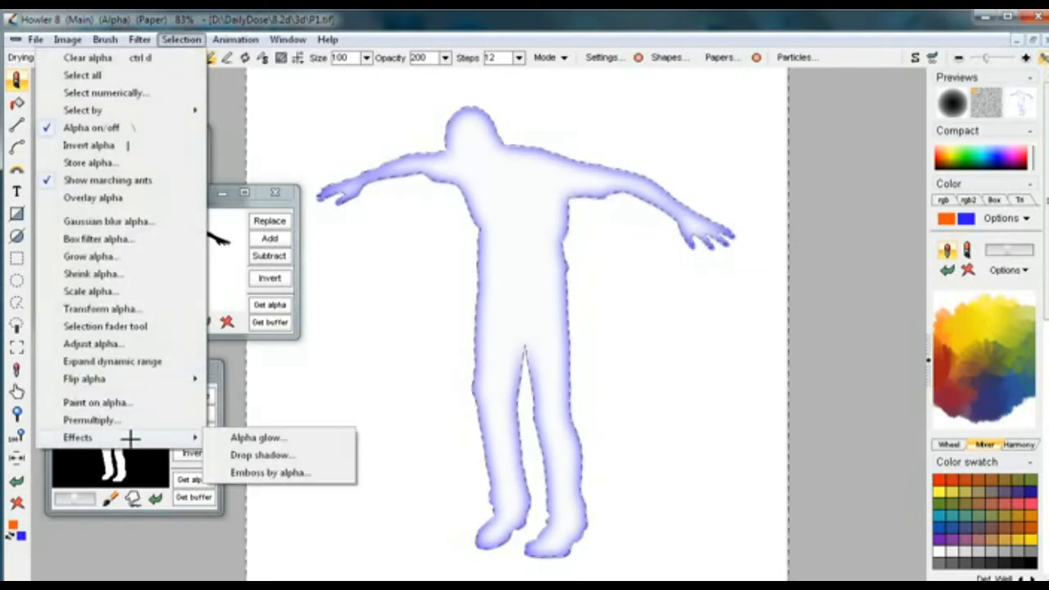
{"action": "left_click", "coordinate": [275, 441]}
{"action": "left_click", "coordinate": [611, 365]}
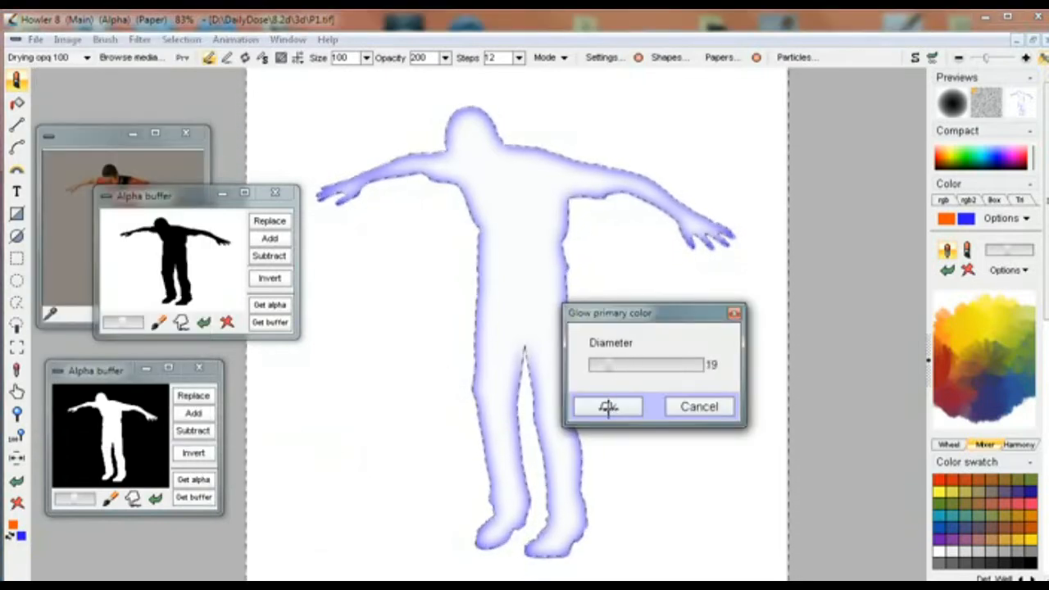
{"action": "left_click", "coordinate": [609, 403]}
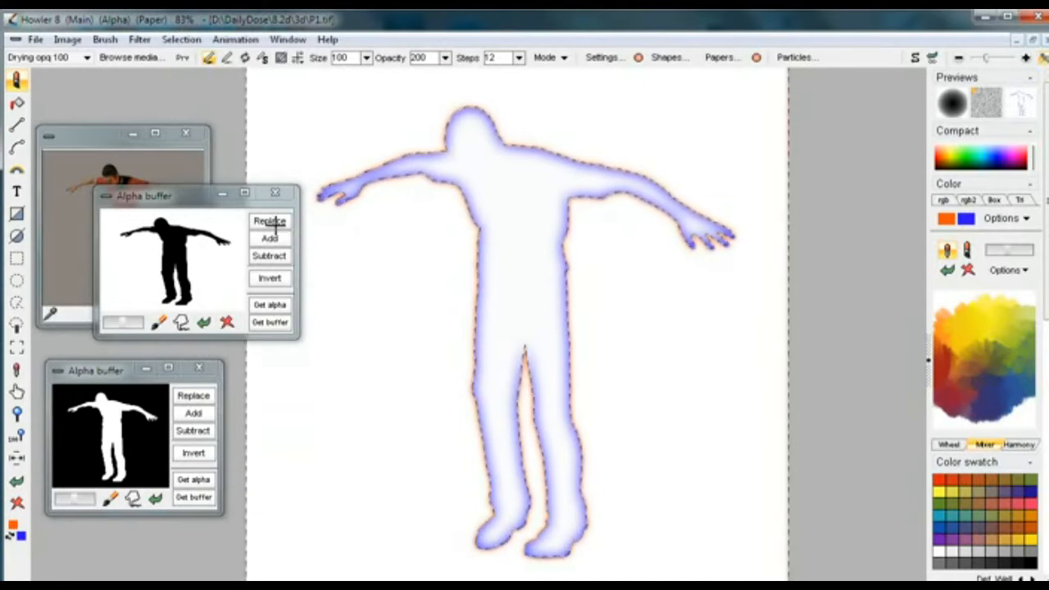
- Replace the active selection with the white-figure alpha buffer and move the inverted buffer's window below it
{"action": "left_click", "coordinate": [194, 395]}
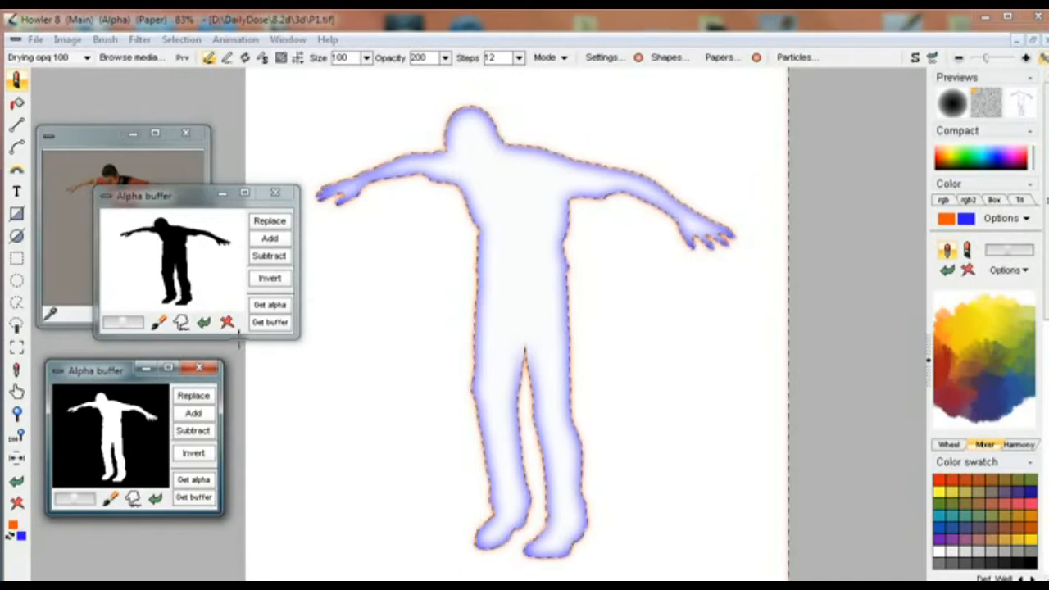
{"action": "left_click_drag", "start_coordinate": [164, 195], "coordinate": [132, 522]}
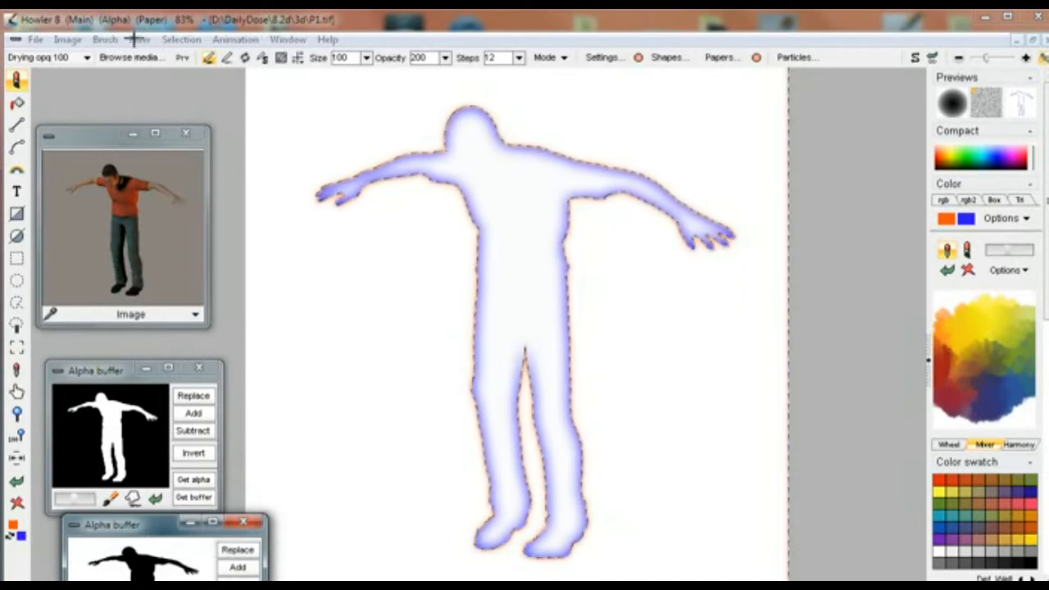
- Clear the canvas to the blue secondary colour and clear the selected figure area to white
{"action": "left_click", "coordinate": [17, 504]}
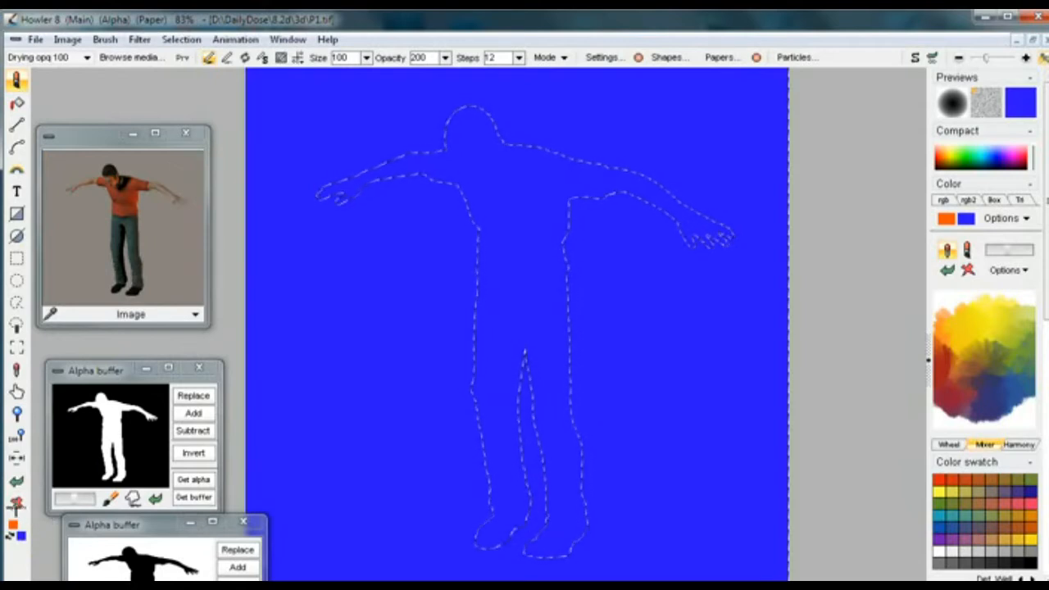
{"action": "right_click", "coordinate": [17, 503]}
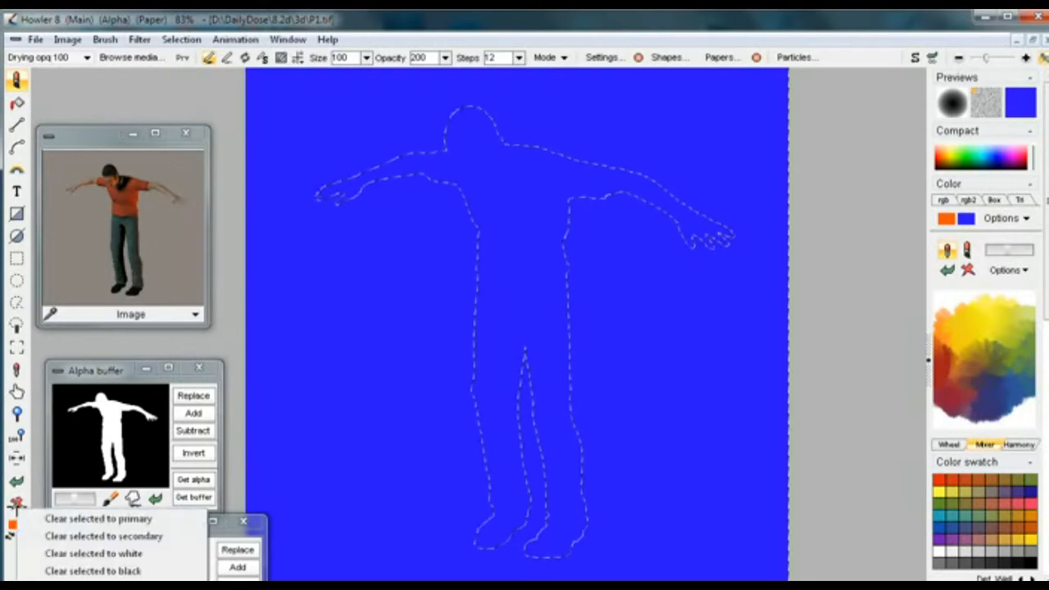
{"action": "left_click", "coordinate": [77, 554]}
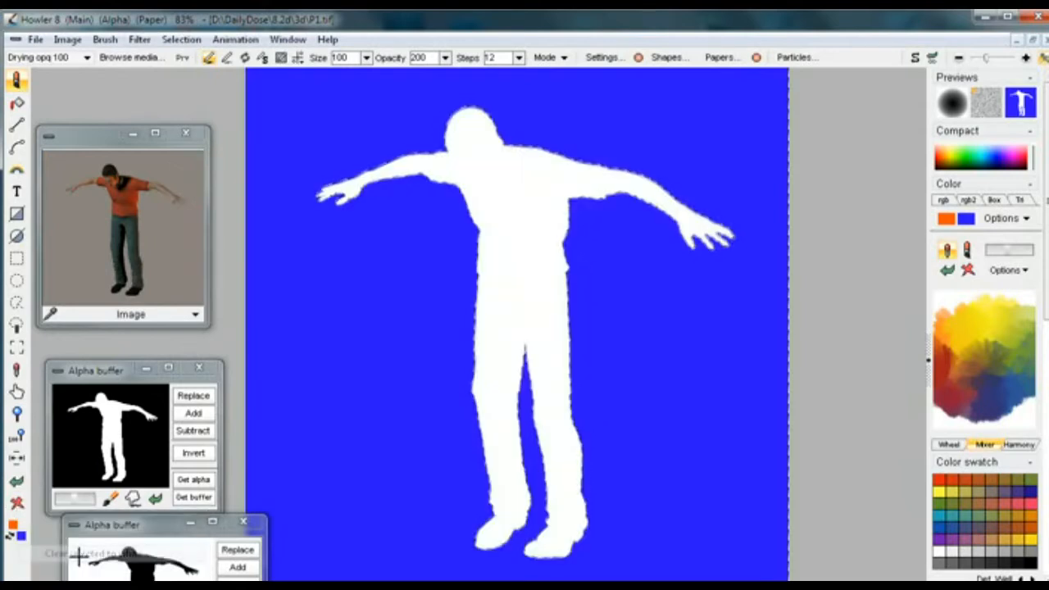
- Set the secondary colour to white and clear the whole canvas with it
{"action": "left_click", "coordinate": [16, 534]}
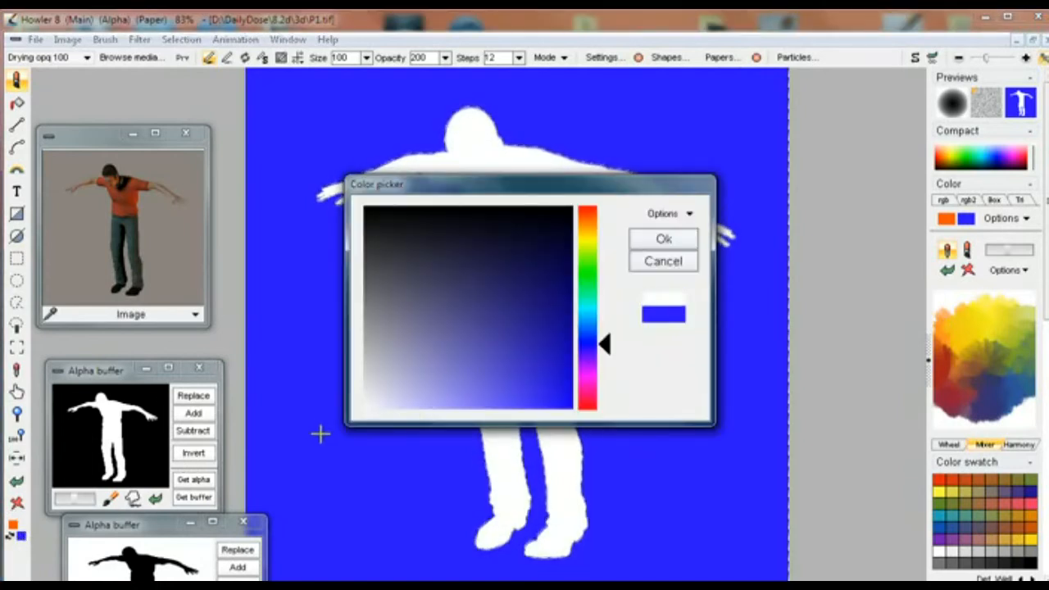
{"action": "left_click", "coordinate": [664, 238]}
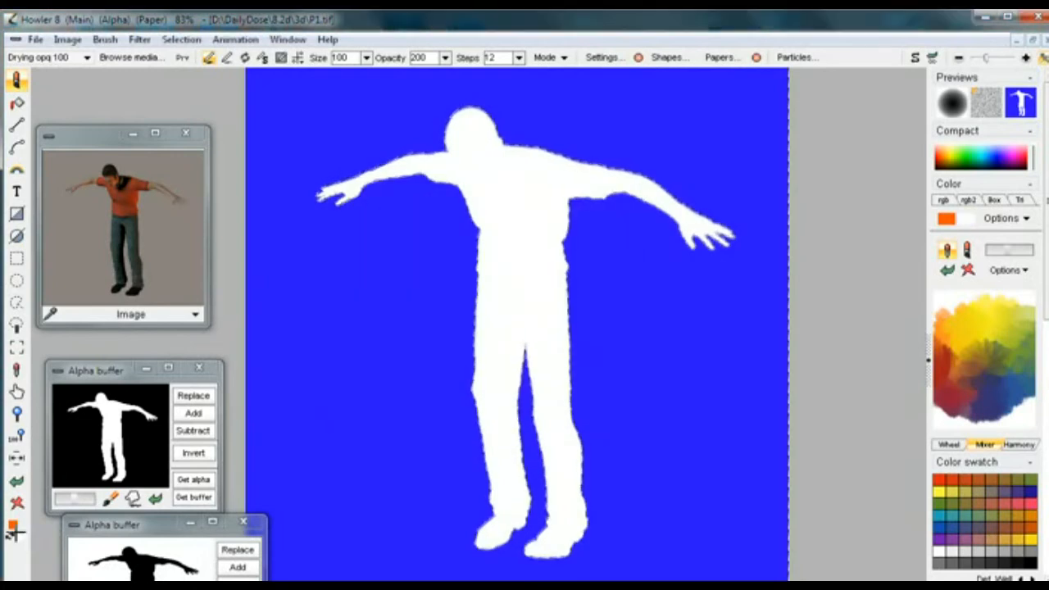
{"action": "left_click", "coordinate": [17, 500]}
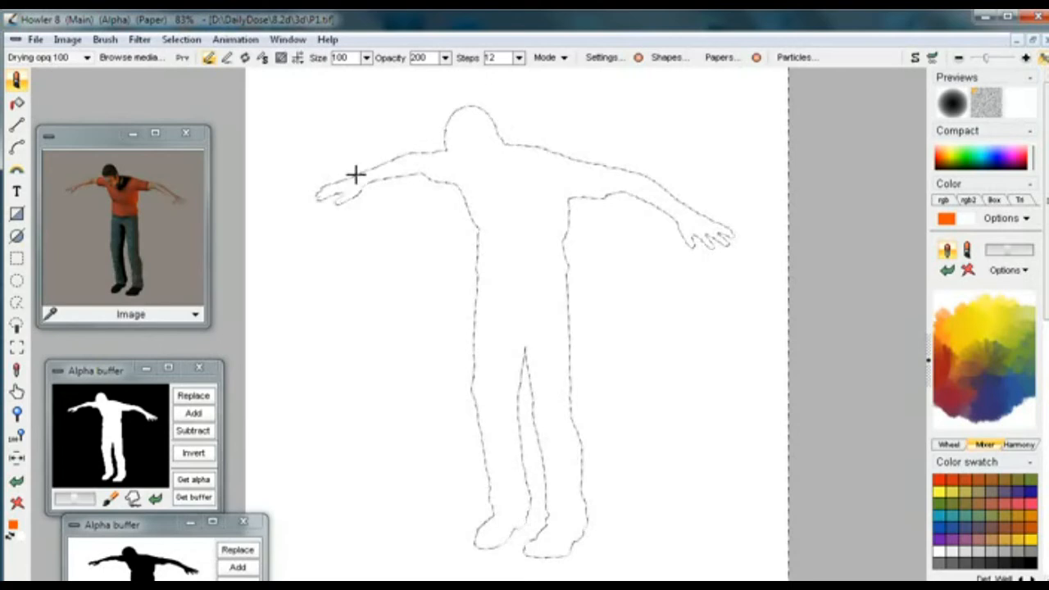
- Apply an orange Alpha glow with diameter 124 to the figure selection
{"action": "left_click", "coordinate": [180, 38]}
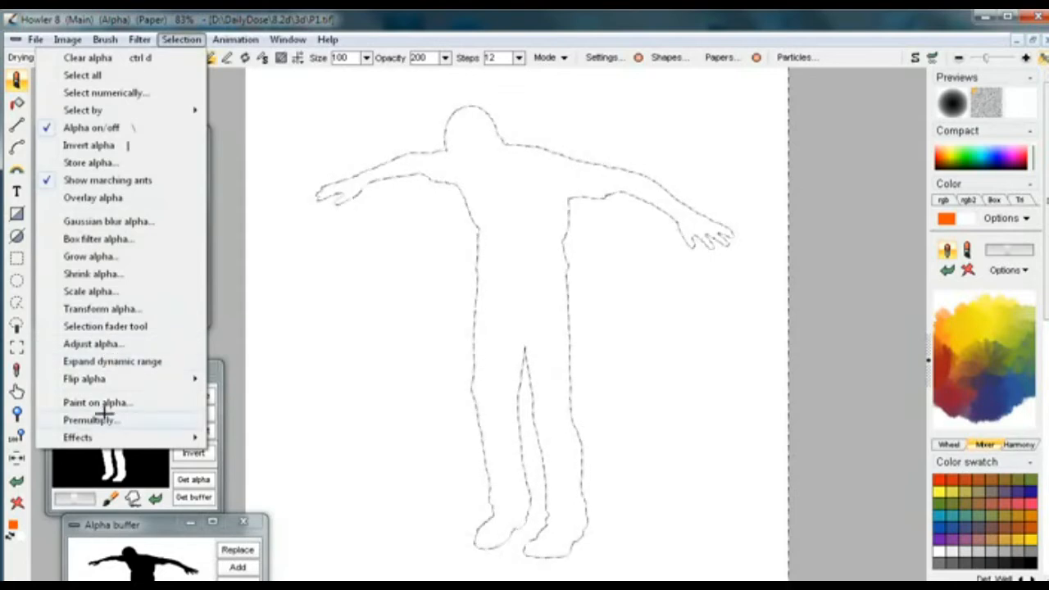
{"action": "mouse_move", "coordinate": [105, 435]}
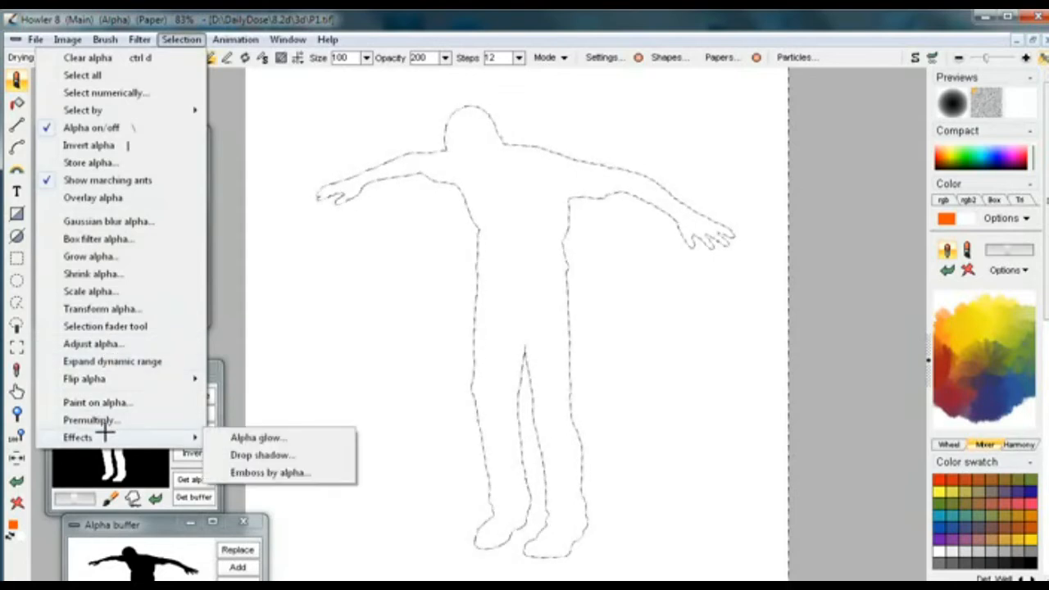
{"action": "left_click", "coordinate": [290, 438]}
{"action": "left_click_drag", "start_coordinate": [636, 363], "coordinate": [699, 364]}
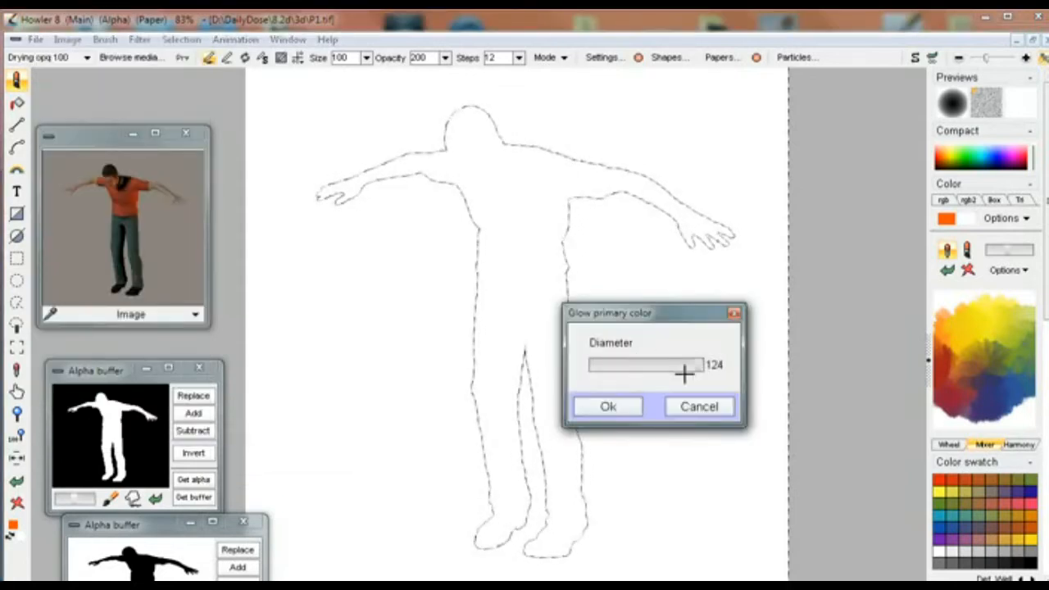
{"action": "left_click", "coordinate": [632, 407]}
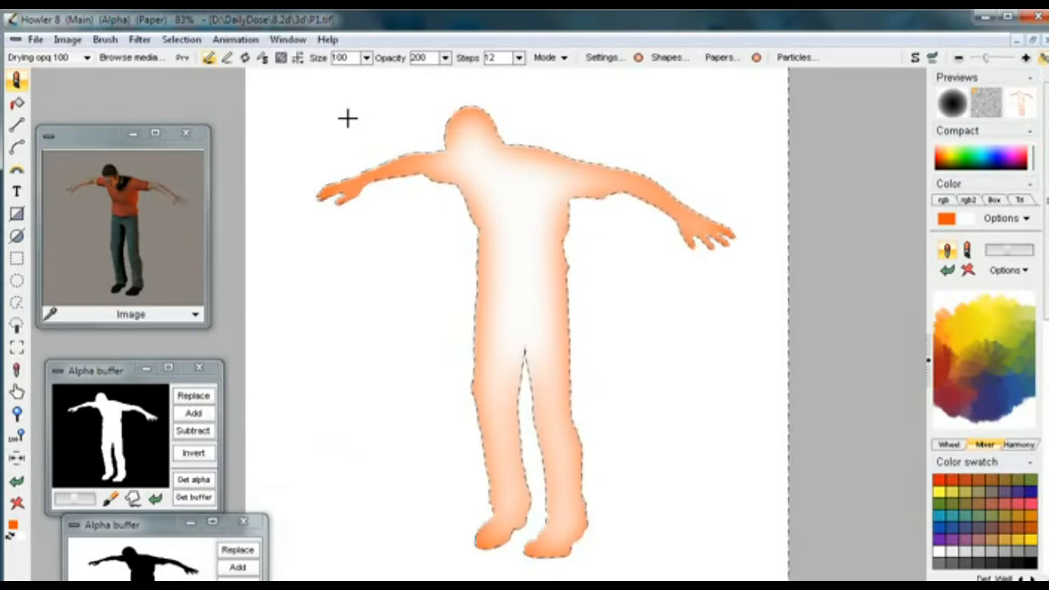
- Store a copy of the orange glow image and place its window in the empty area beside the canvas
{"action": "left_click", "coordinate": [140, 39]}
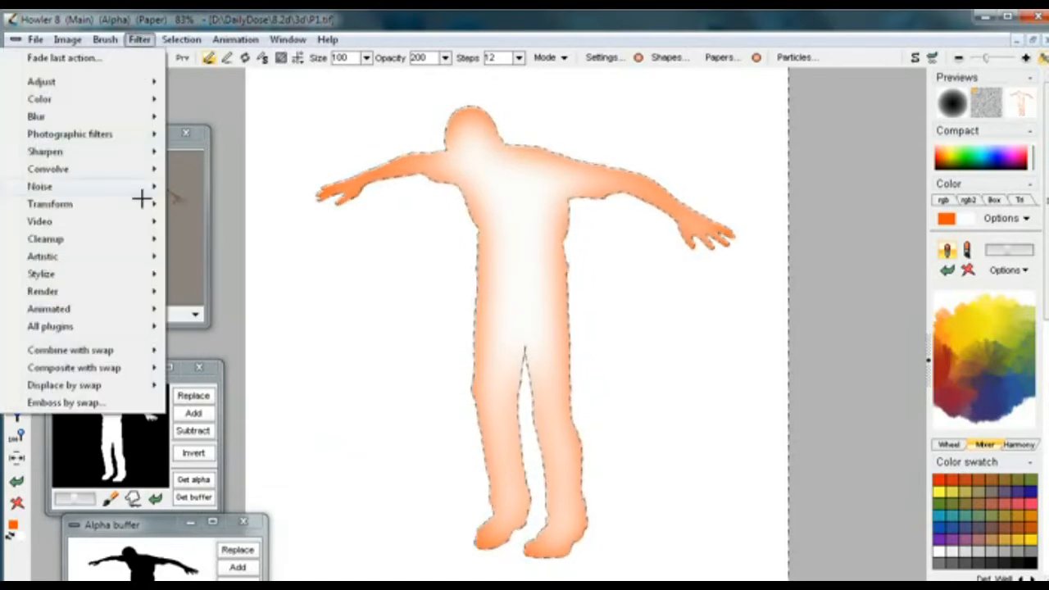
{"action": "left_click", "coordinate": [84, 38]}
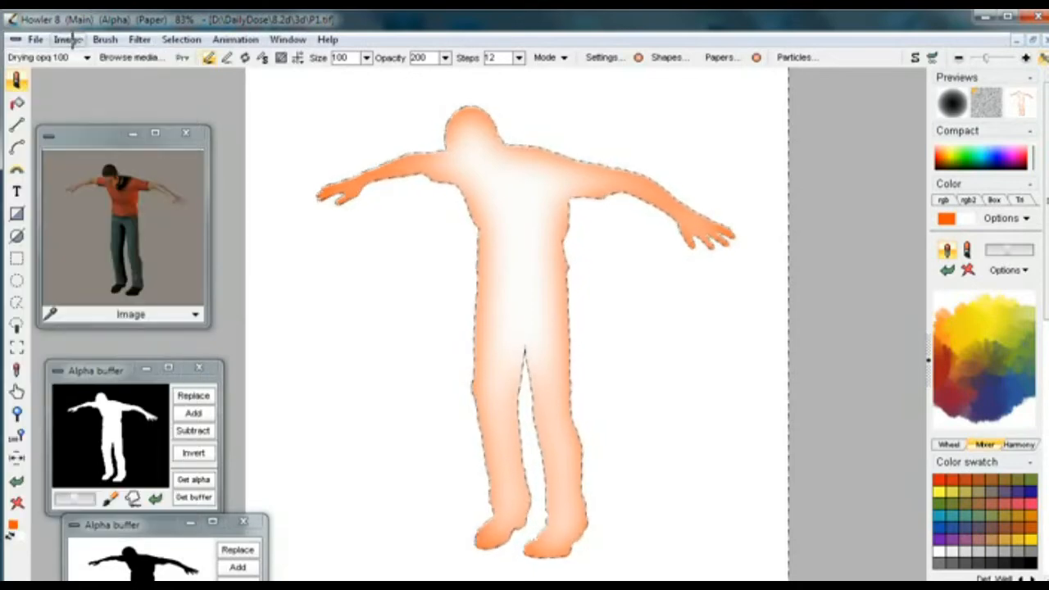
{"action": "left_click", "coordinate": [69, 39]}
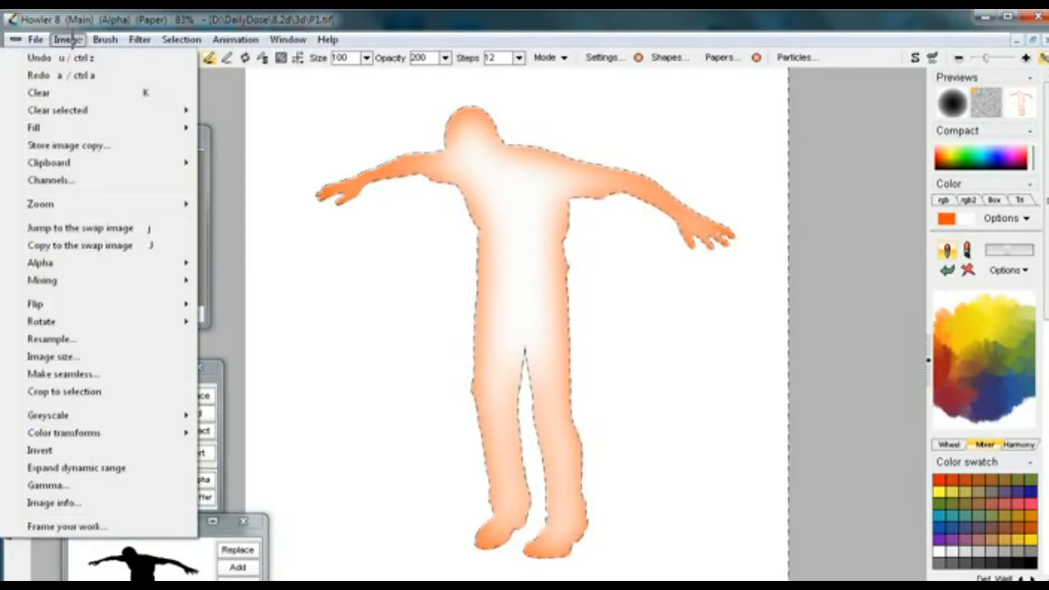
{"action": "left_click", "coordinate": [65, 146]}
{"action": "left_click_drag", "start_coordinate": [172, 155], "coordinate": [830, 83]}
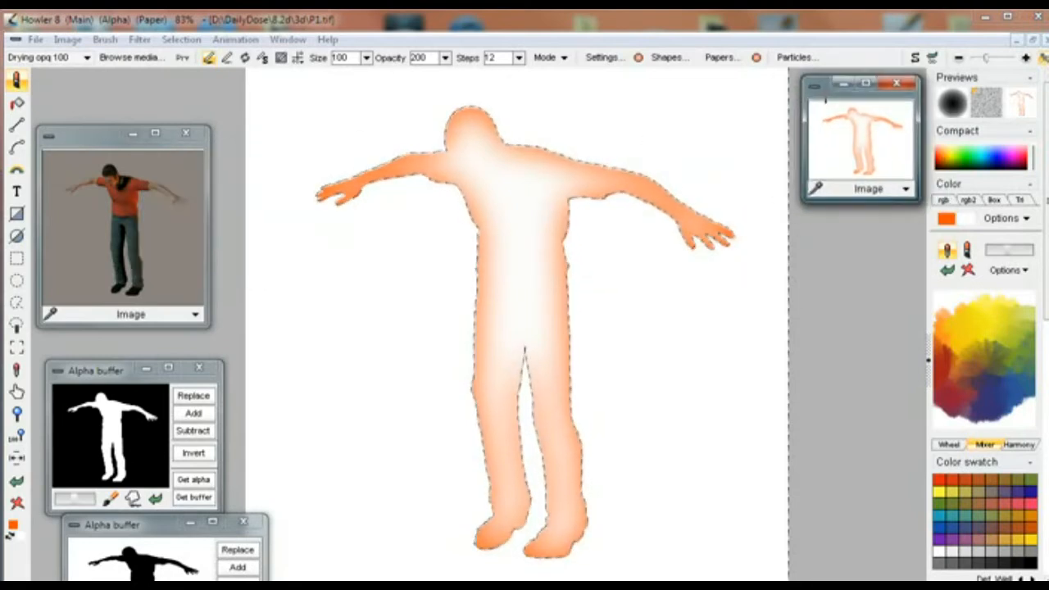
- Start the Graphic pen filter on the figure with a smaller pen size, lower stroke density and longer strokes
{"action": "left_click", "coordinate": [141, 39]}
{"action": "mouse_move", "coordinate": [99, 259]}
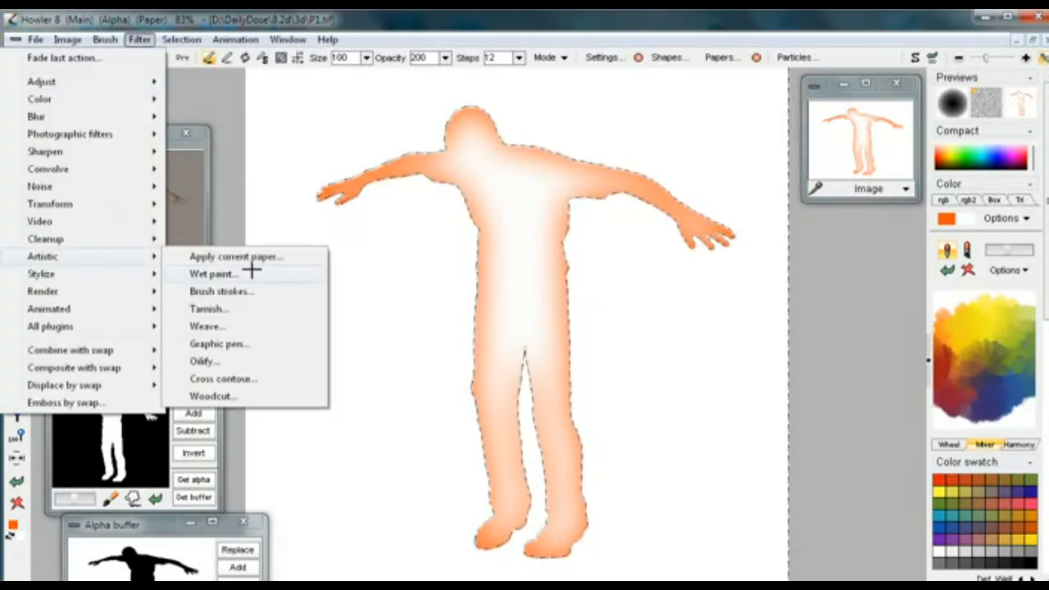
{"action": "left_click", "coordinate": [238, 343]}
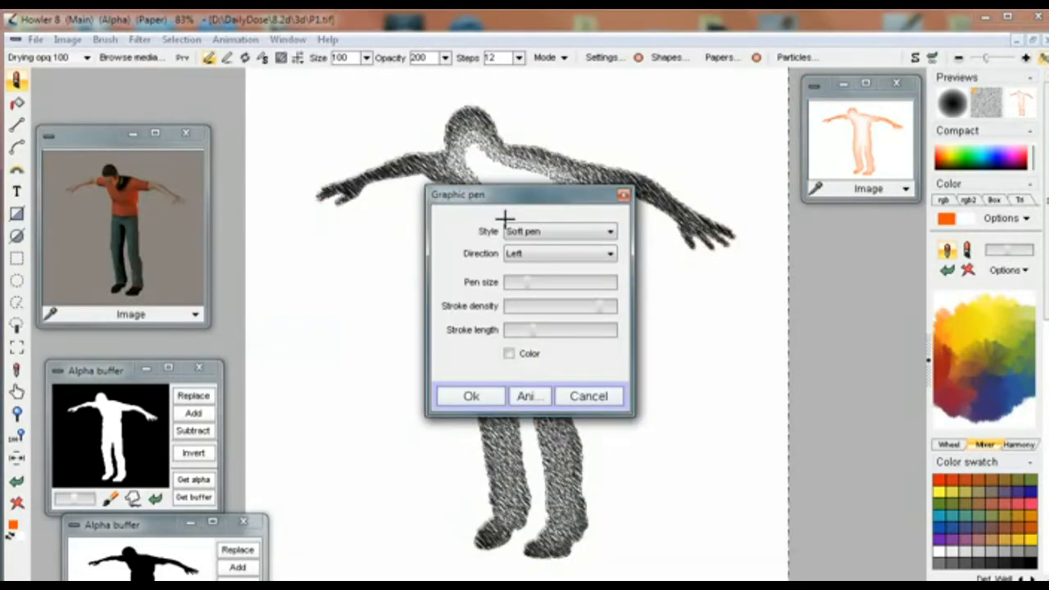
{"action": "mouse_move", "coordinate": [529, 190]}
{"action": "left_mouse_down"}
{"action": "mouse_move", "coordinate": [160, 165]}
{"action": "mouse_move", "coordinate": [181, 173]}
{"action": "left_mouse_up"}
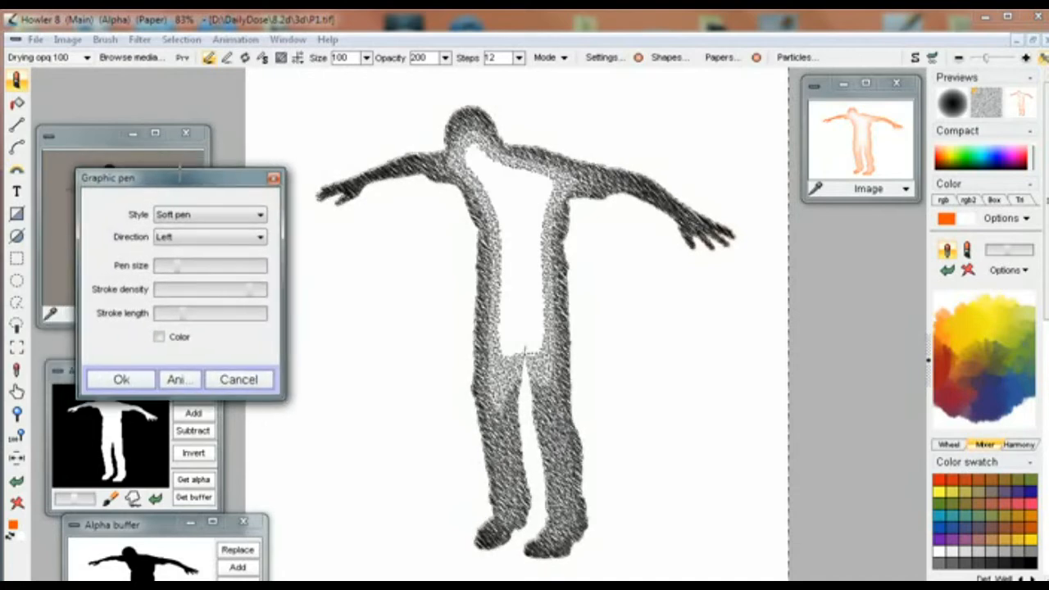
{"action": "left_click_drag", "start_coordinate": [179, 265], "coordinate": [164, 267]}
{"action": "left_click_drag", "start_coordinate": [254, 290], "coordinate": [236, 293]}
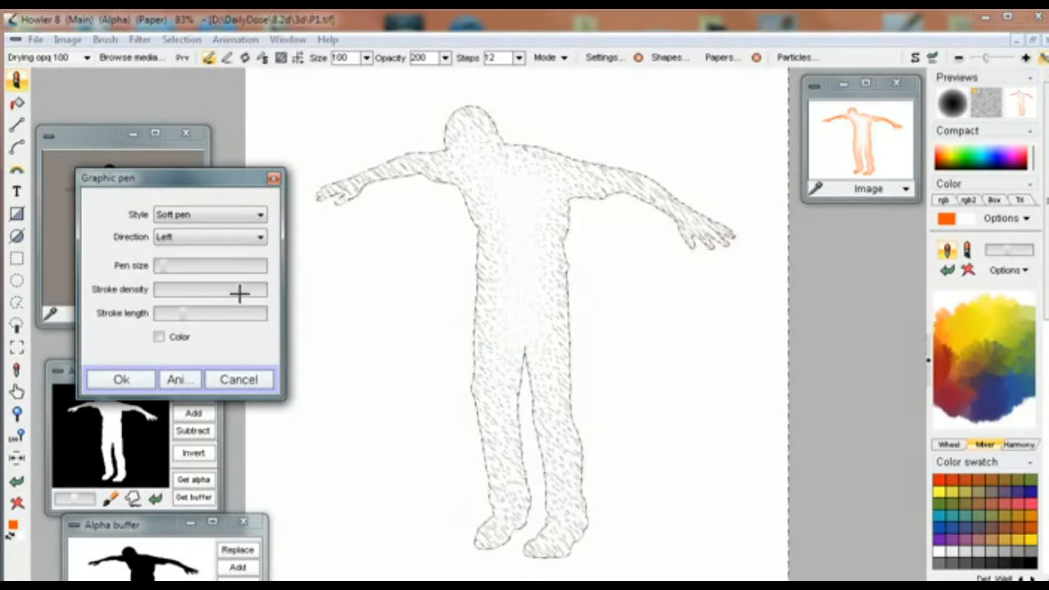
{"action": "left_click_drag", "start_coordinate": [188, 312], "coordinate": [239, 313]}
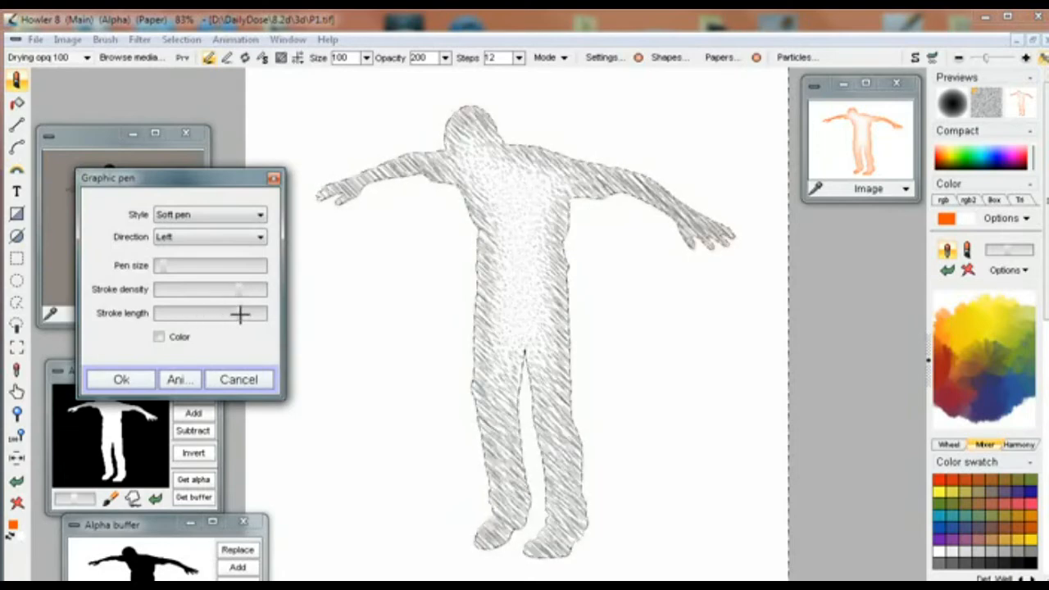
- Set the pen stroke direction to Right and try the Soft crosshatch and Hard crosshatch styles with a smaller pen size
{"action": "left_click", "coordinate": [209, 236]}
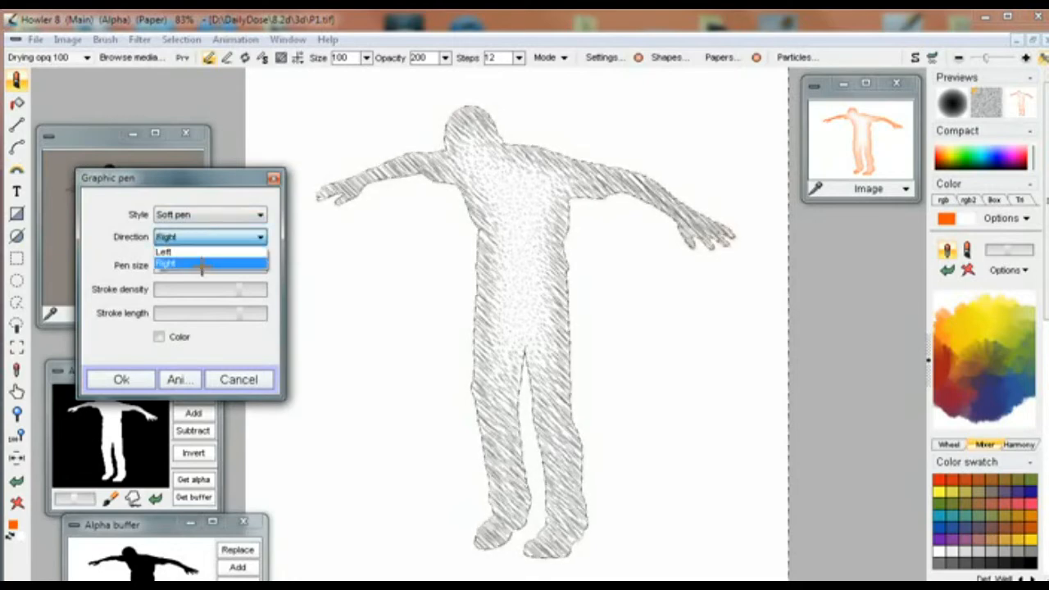
{"action": "left_click", "coordinate": [202, 263]}
{"action": "left_click", "coordinate": [206, 213]}
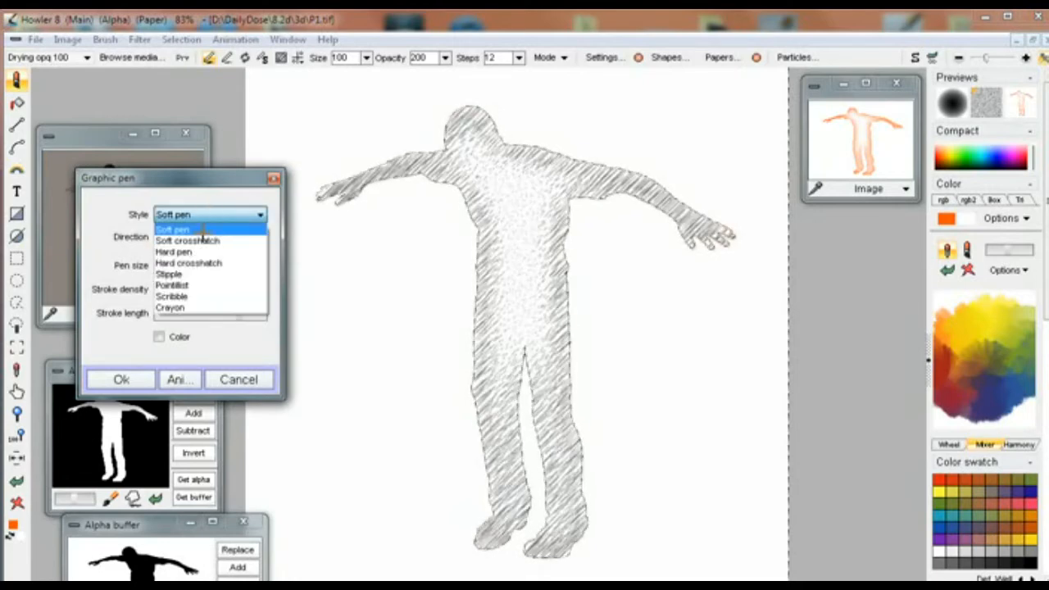
{"action": "left_click", "coordinate": [201, 239]}
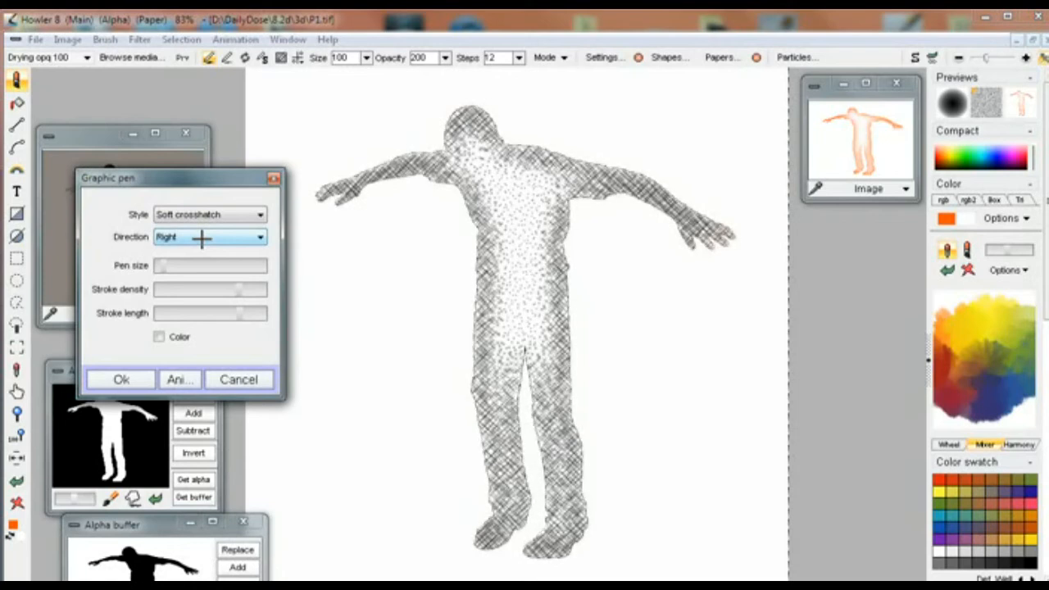
{"action": "left_click_drag", "start_coordinate": [167, 269], "coordinate": [159, 269]}
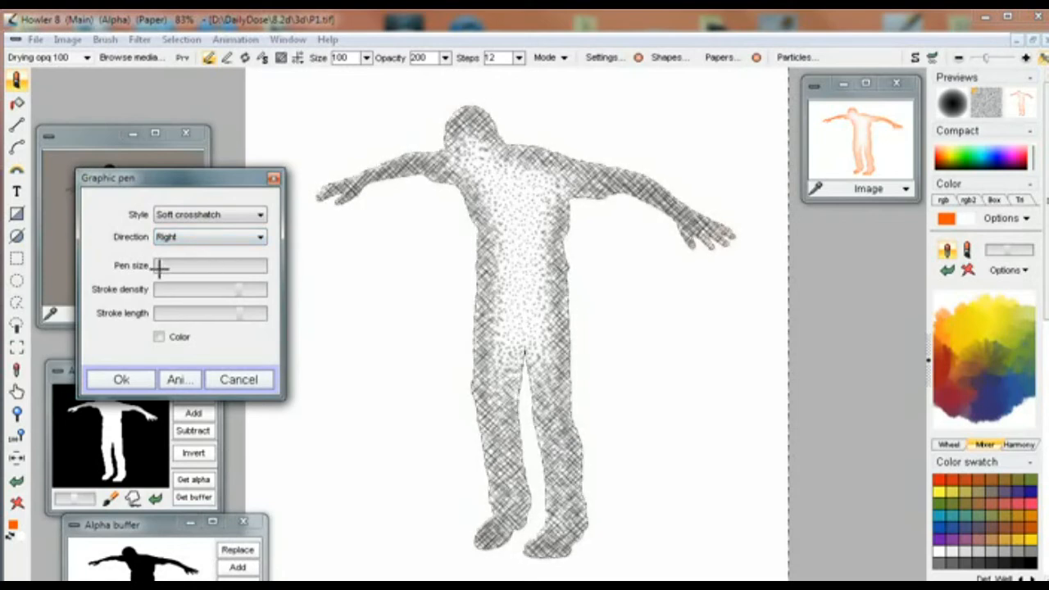
{"action": "left_click", "coordinate": [222, 214]}
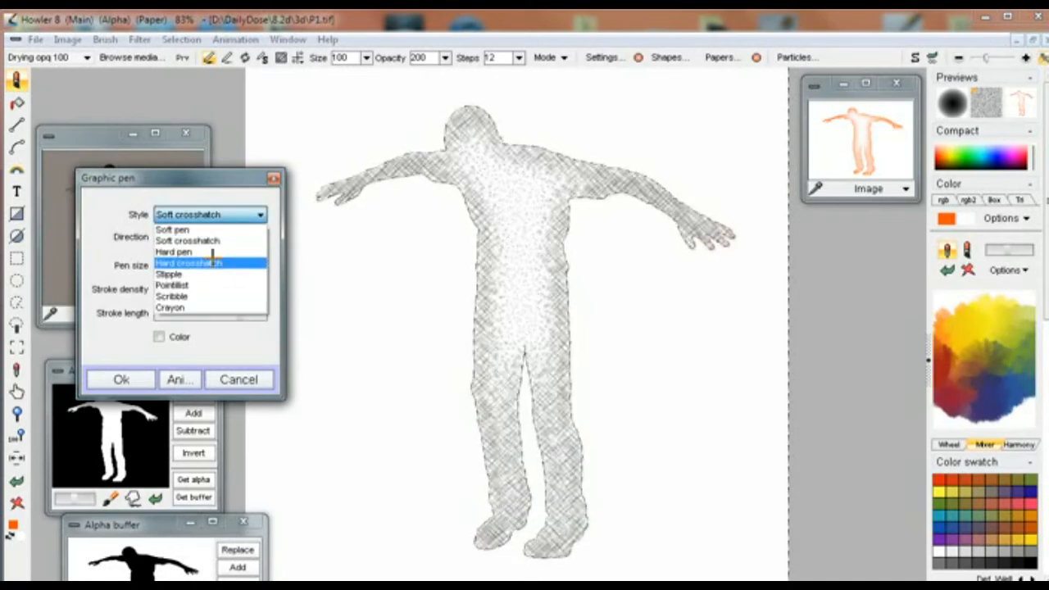
{"action": "left_click", "coordinate": [212, 262]}
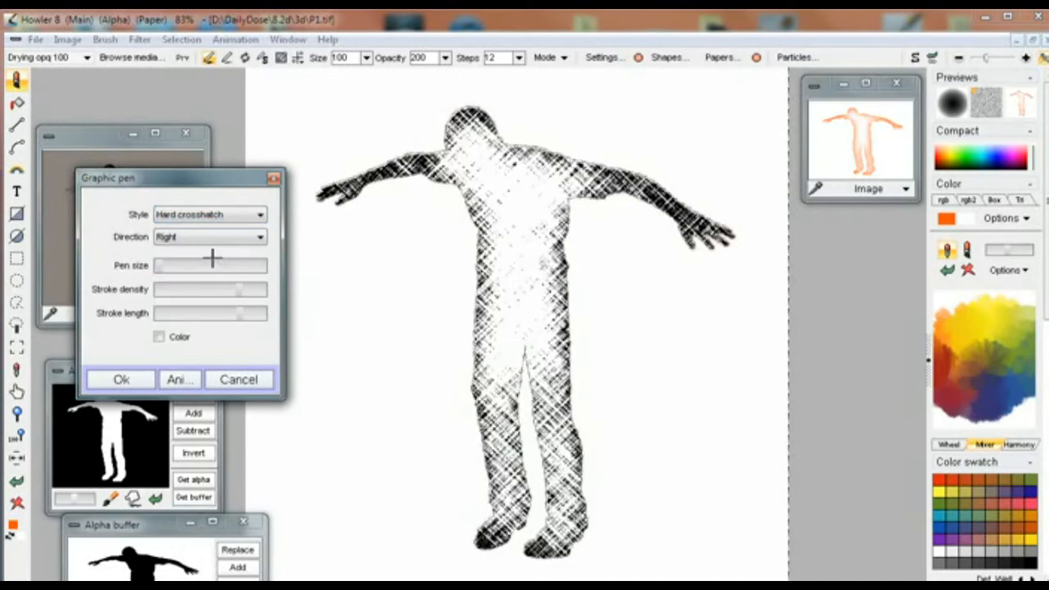
- Switch to the Stipple style with colour enabled, a larger pen size, lower stroke density and shorter strokes
{"action": "left_click", "coordinate": [223, 215]}
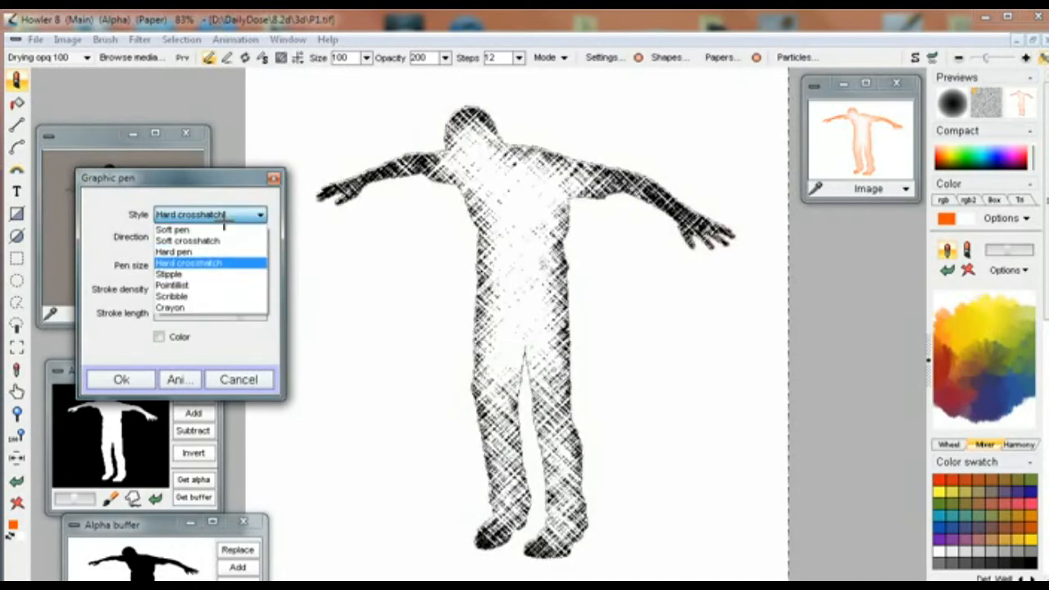
{"action": "left_click", "coordinate": [223, 274]}
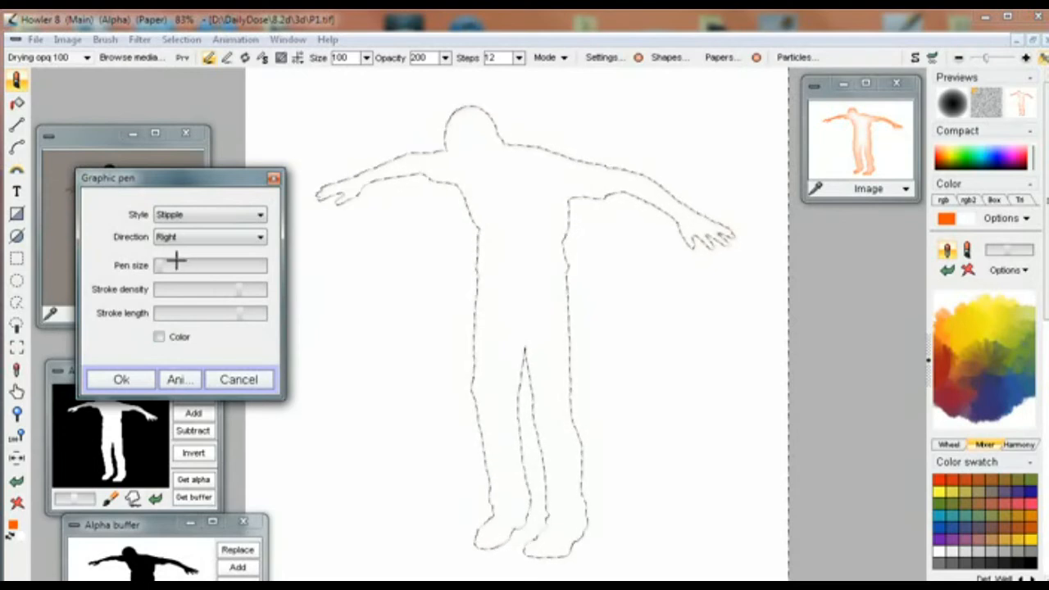
{"action": "mouse_move", "coordinate": [191, 269]}
{"action": "left_mouse_down"}
{"action": "mouse_move", "coordinate": [169, 271]}
{"action": "mouse_move", "coordinate": [213, 264]}
{"action": "mouse_move", "coordinate": [183, 266]}
{"action": "left_mouse_up"}
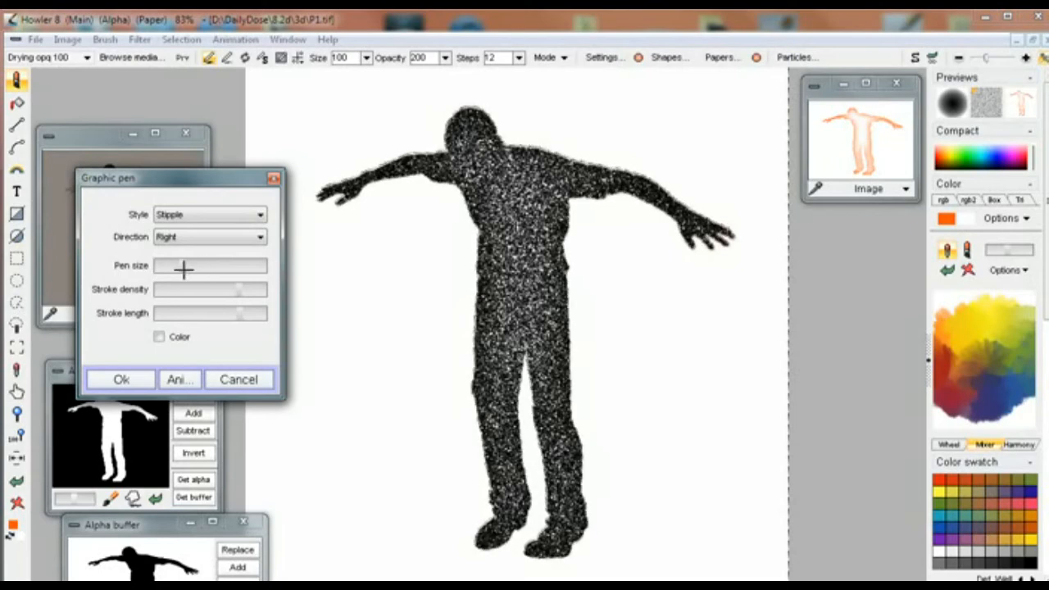
{"action": "left_click_drag", "start_coordinate": [240, 287], "coordinate": [218, 290]}
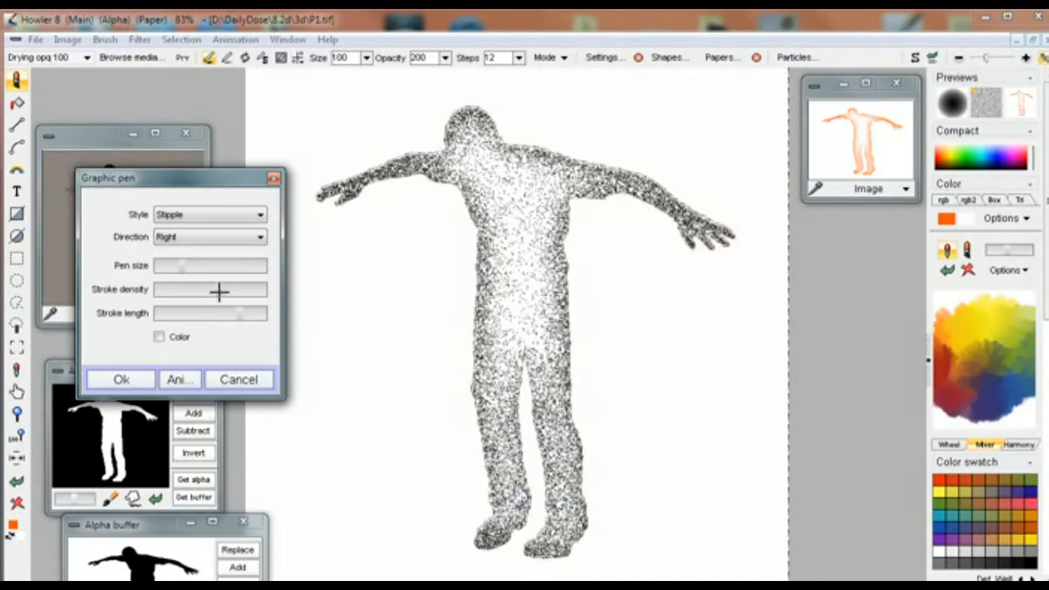
{"action": "left_click", "coordinate": [159, 336]}
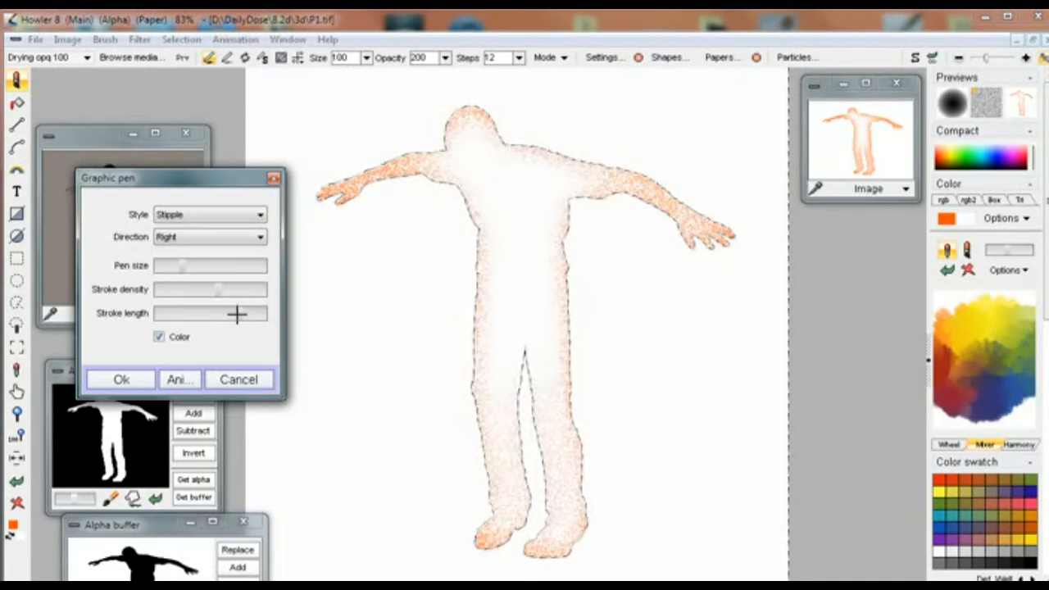
{"action": "left_click_drag", "start_coordinate": [233, 314], "coordinate": [178, 314]}
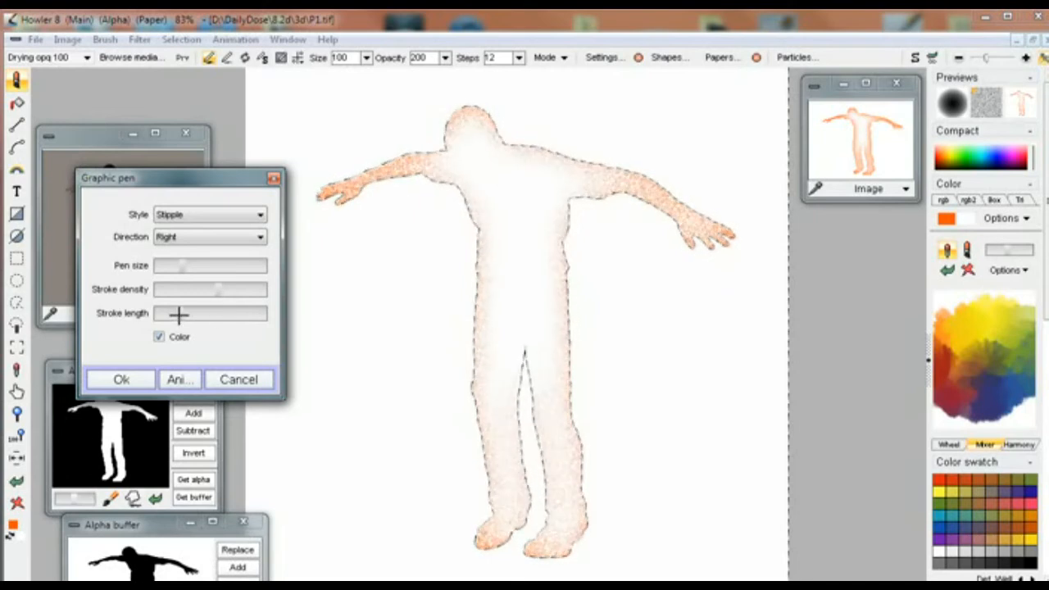
- Try the Pointillist style with a larger pen size, higher stroke density and longer strokes
{"action": "left_click", "coordinate": [194, 215]}
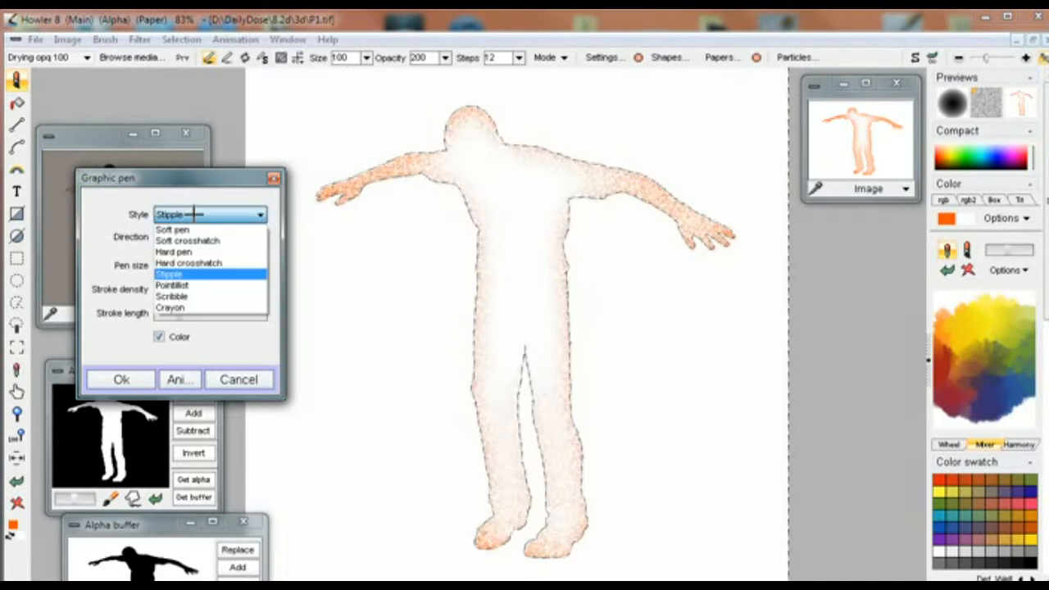
{"action": "left_click", "coordinate": [195, 284]}
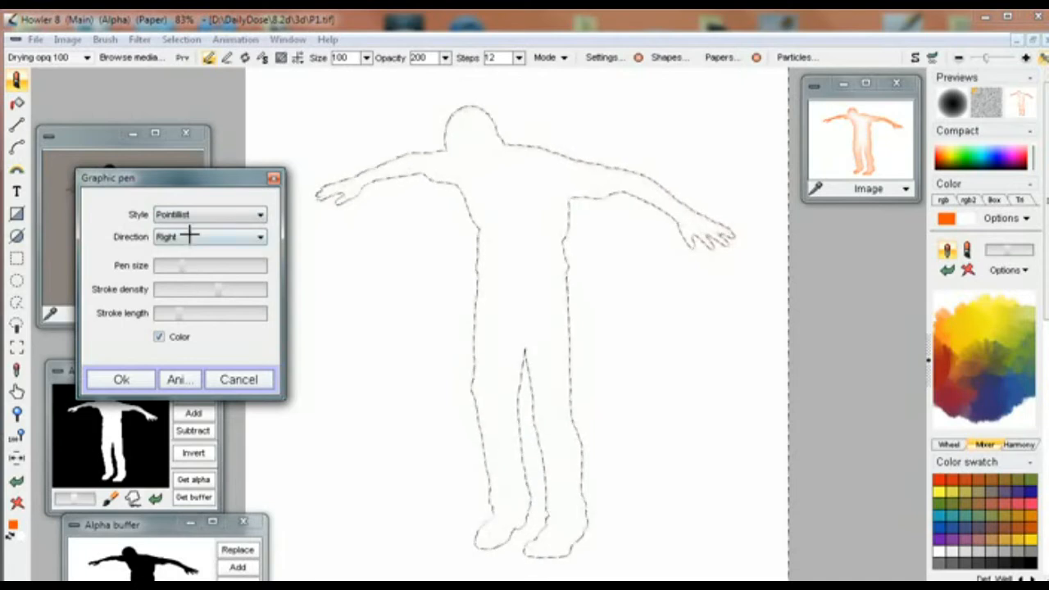
{"action": "mouse_move", "coordinate": [226, 313]}
{"action": "left_mouse_down"}
{"action": "mouse_move", "coordinate": [243, 312]}
{"action": "mouse_move", "coordinate": [250, 289]}
{"action": "left_mouse_up"}
{"action": "left_click", "coordinate": [244, 288]}
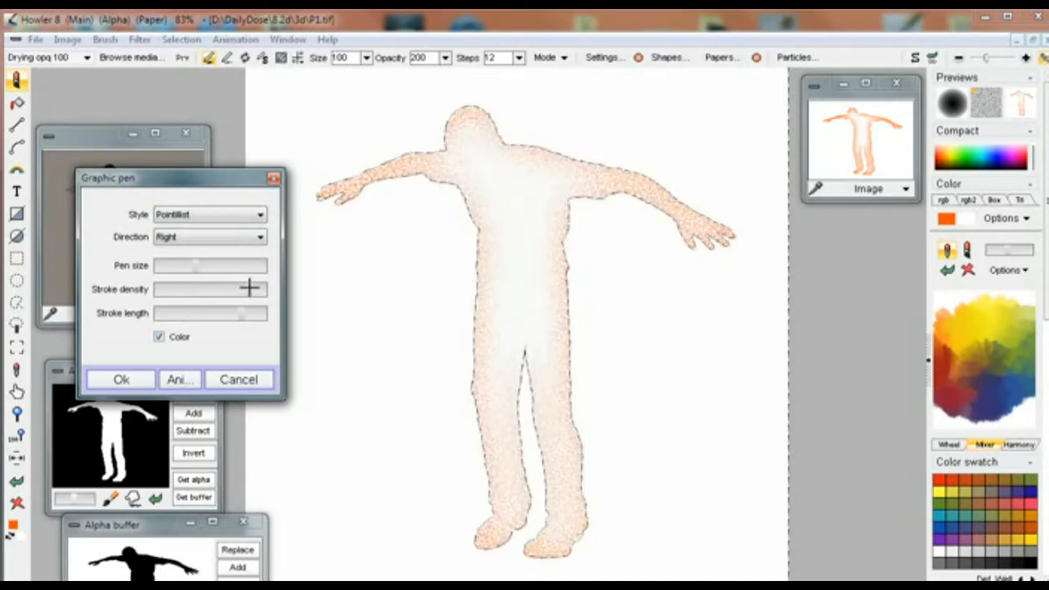
- Try the Scribble style on the figure, comparing it without and with colour
{"action": "left_click", "coordinate": [214, 212]}
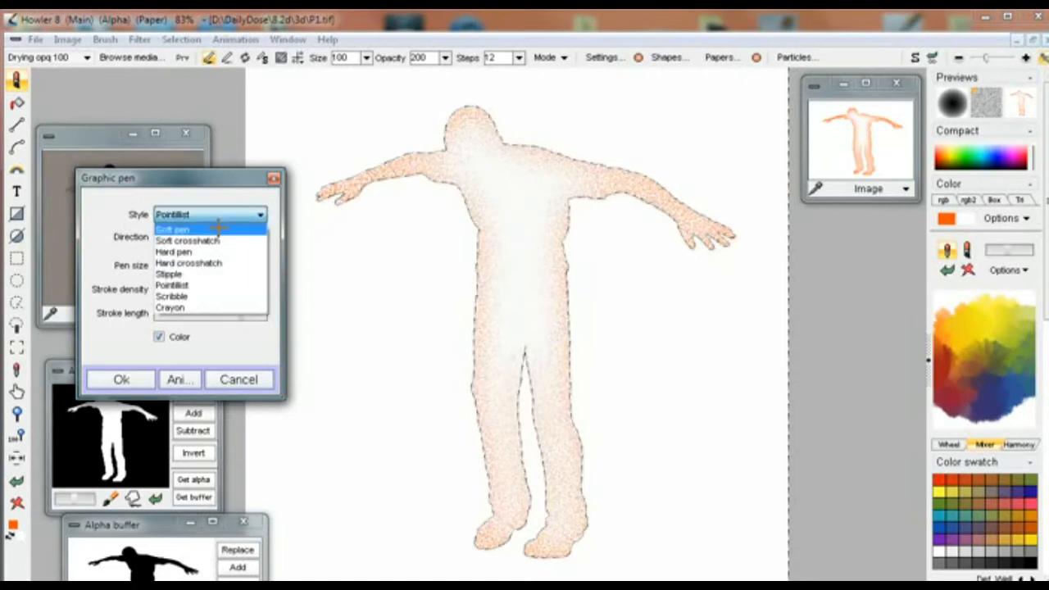
{"action": "left_click", "coordinate": [210, 295]}
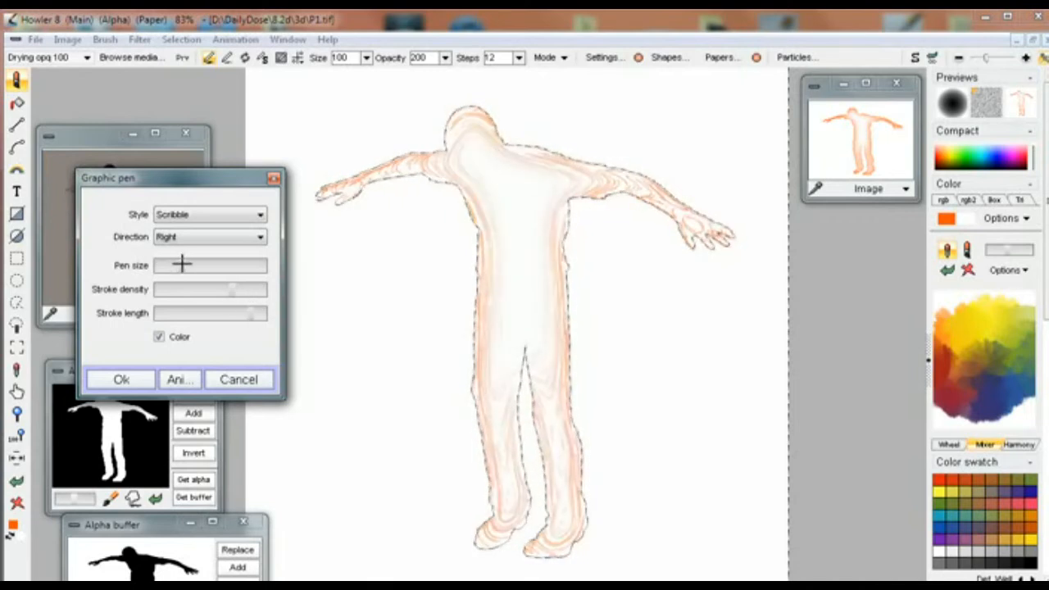
{"action": "left_click", "coordinate": [157, 336]}
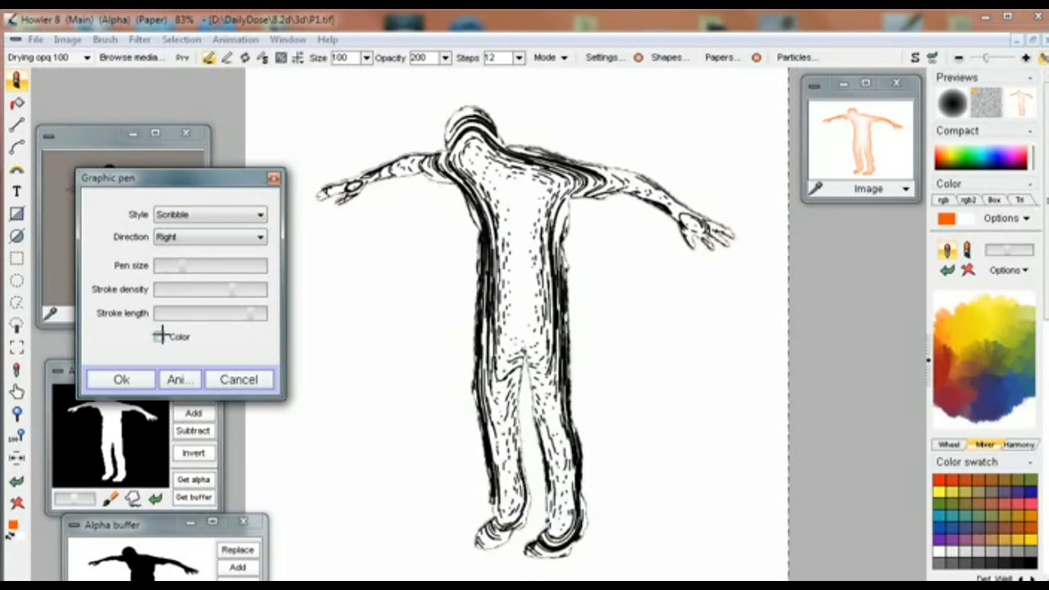
{"action": "left_click", "coordinate": [157, 336]}
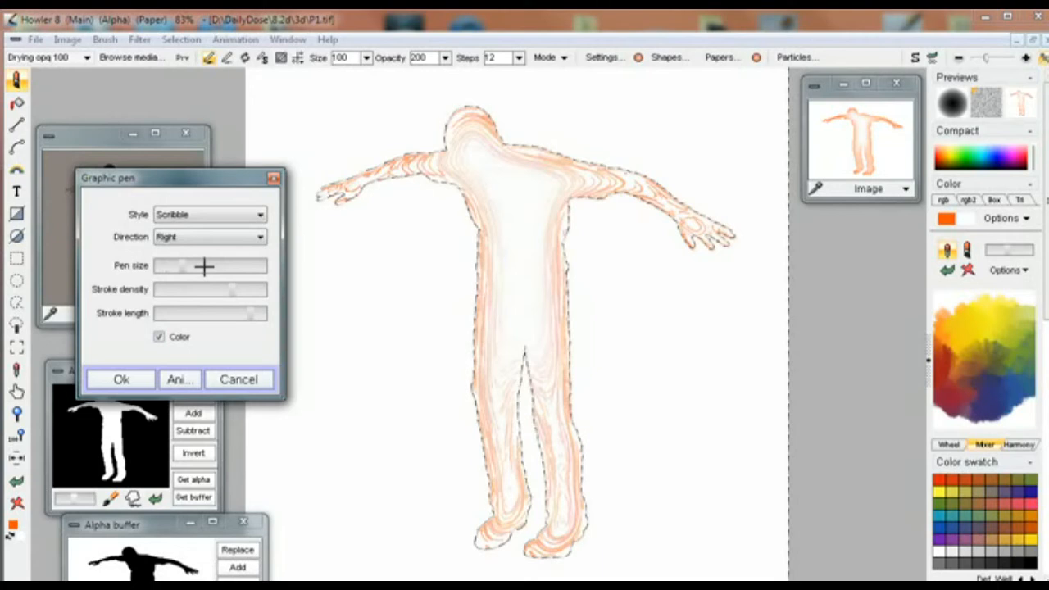
- Try the Crayon style with colour disabled and a lower stroke density
{"action": "left_click", "coordinate": [203, 214]}
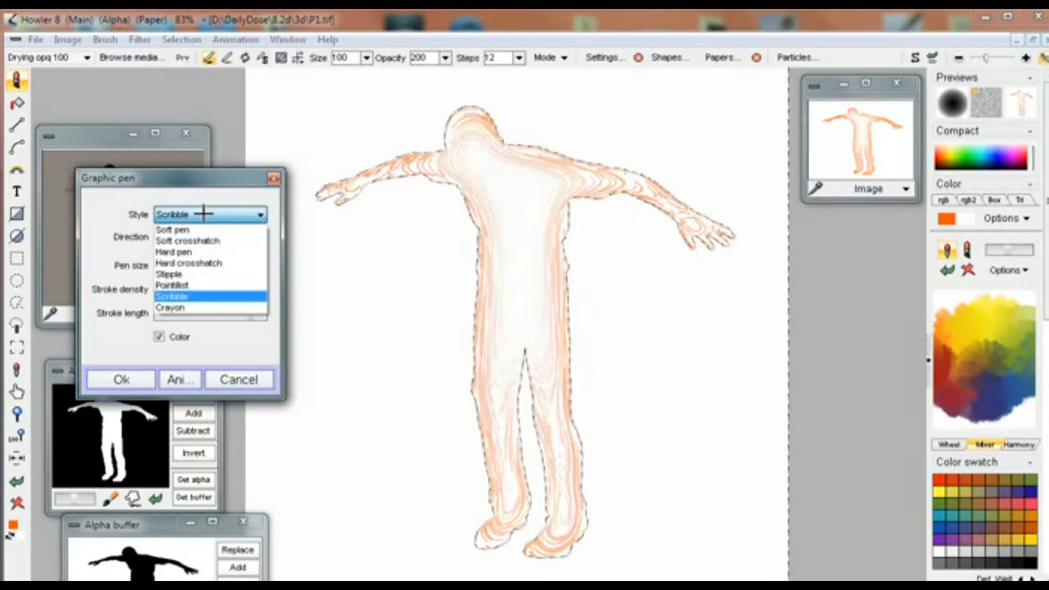
{"action": "left_click", "coordinate": [204, 307]}
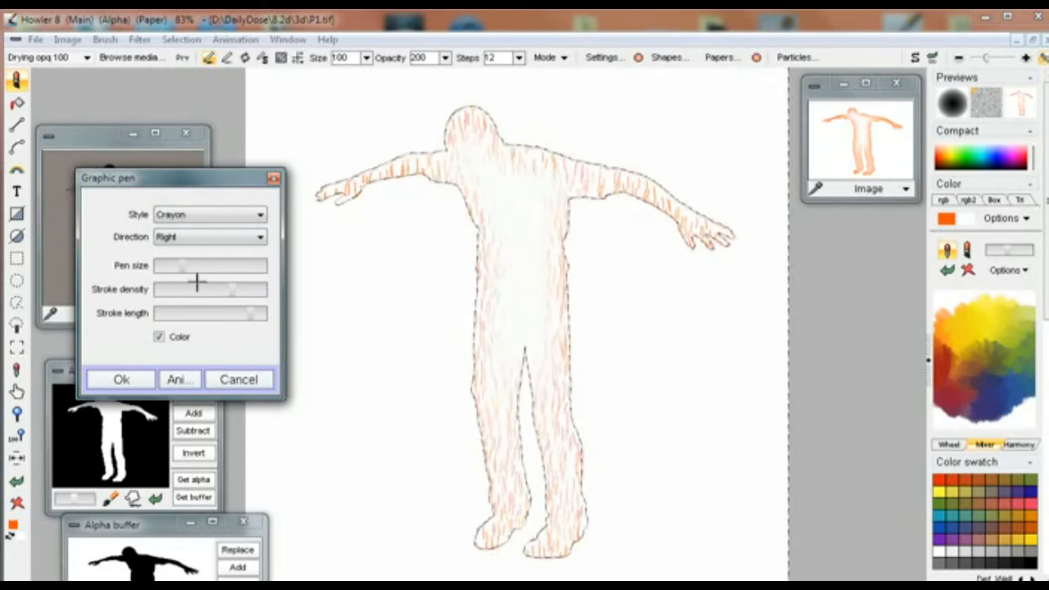
{"action": "left_click", "coordinate": [159, 336]}
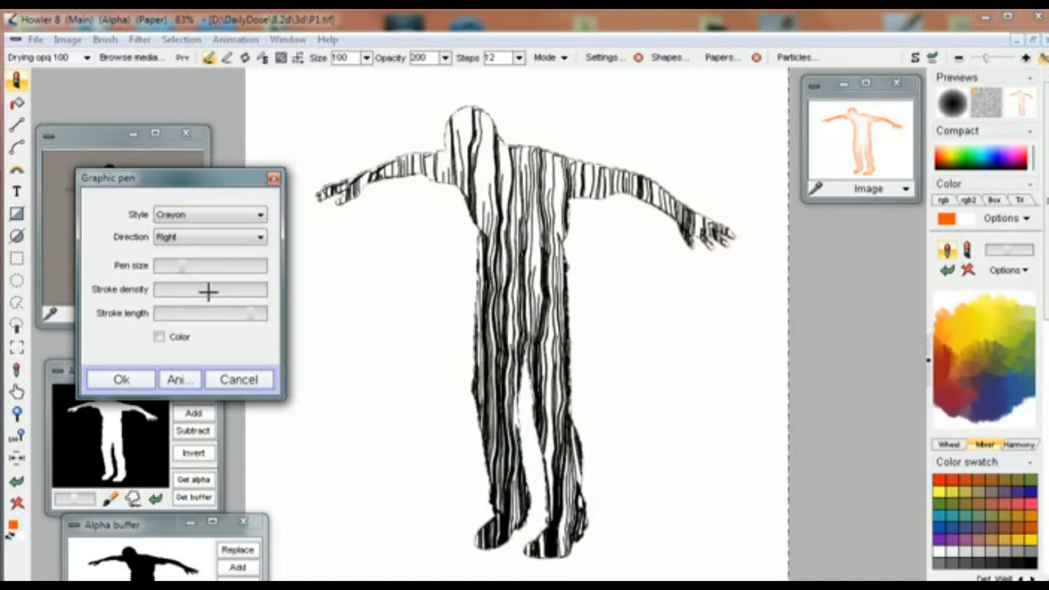
{"action": "left_click_drag", "start_coordinate": [206, 291], "coordinate": [172, 266]}
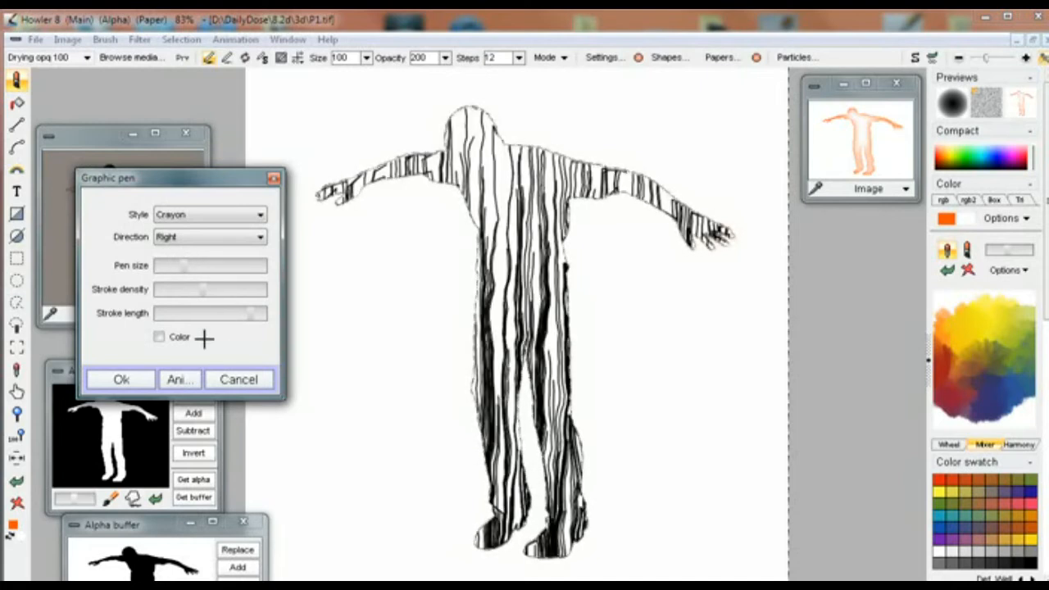
- Re-enable colour for the crayon strokes and raise both their density and the pen size
{"action": "left_click", "coordinate": [160, 336]}
{"action": "left_click_drag", "start_coordinate": [204, 292], "coordinate": [239, 289]}
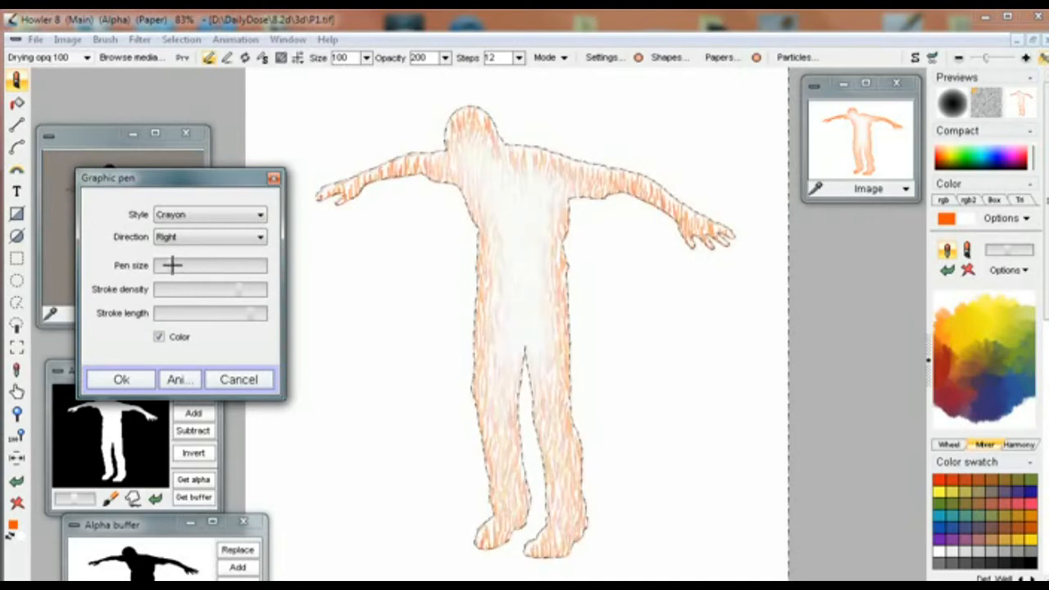
{"action": "left_click_drag", "start_coordinate": [172, 265], "coordinate": [196, 264]}
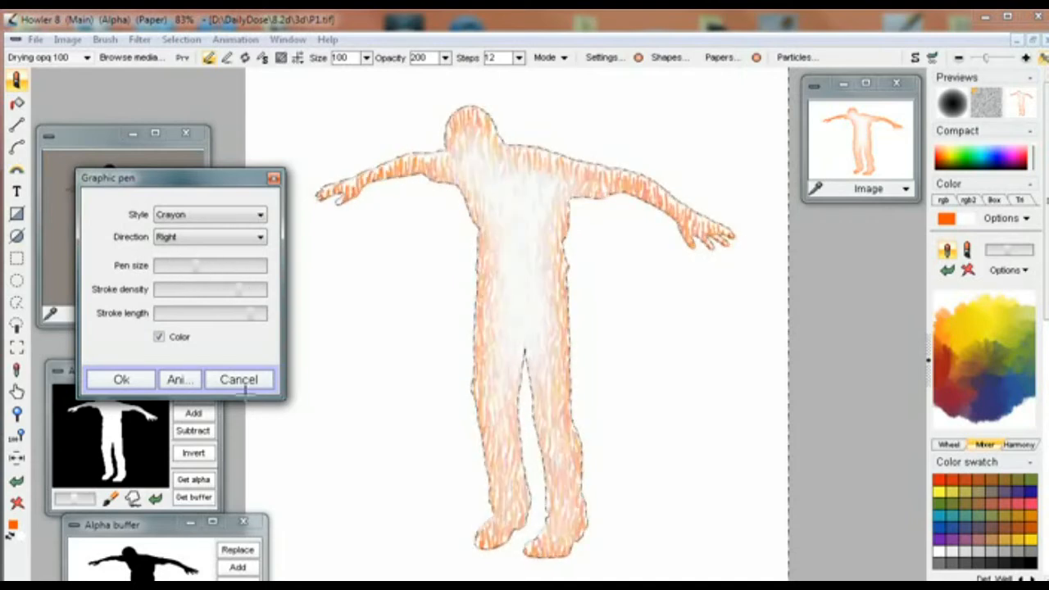
- Apply the Graphic pen in Soft crosshatch style with colour, a very small pen size, higher stroke density and slightly longer strokes
{"action": "left_click", "coordinate": [225, 214]}
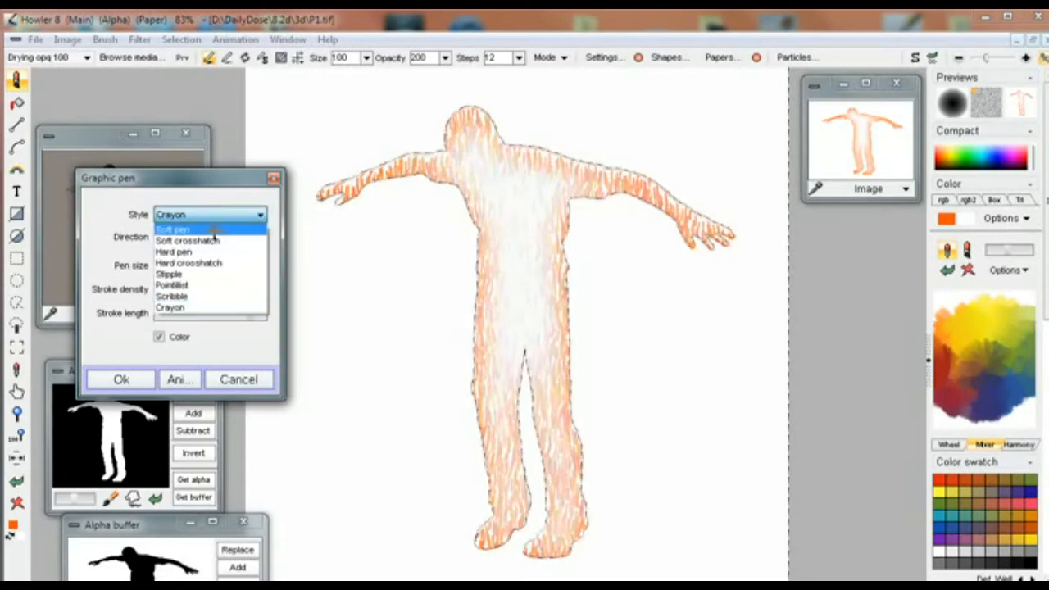
{"action": "left_click", "coordinate": [214, 239]}
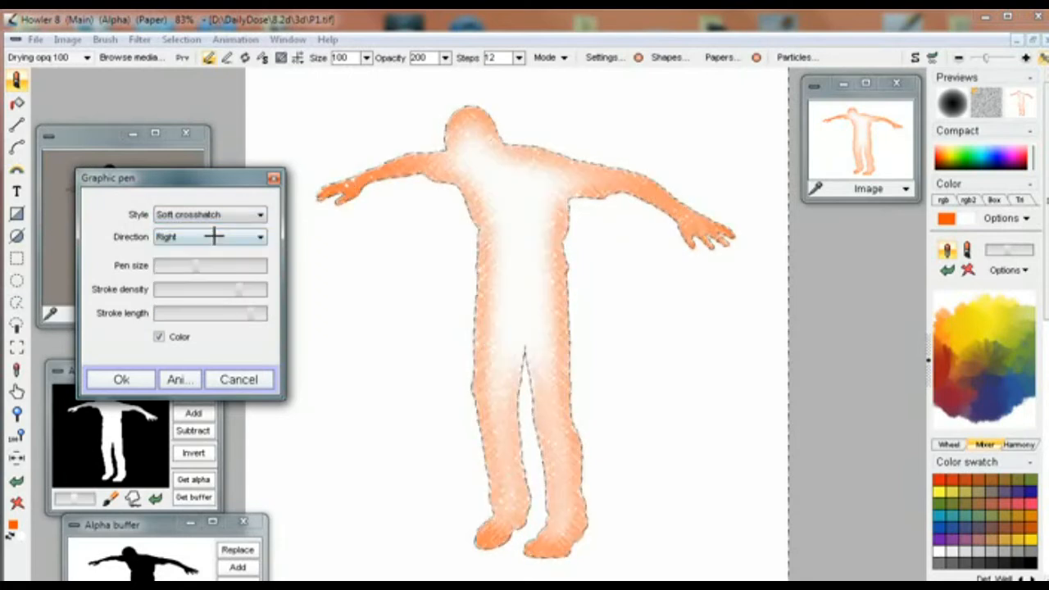
{"action": "mouse_move", "coordinate": [243, 312]}
{"action": "left_mouse_down"}
{"action": "mouse_move", "coordinate": [226, 314]}
{"action": "mouse_move", "coordinate": [252, 313]}
{"action": "left_mouse_up"}
{"action": "left_click_drag", "start_coordinate": [194, 265], "coordinate": [160, 264]}
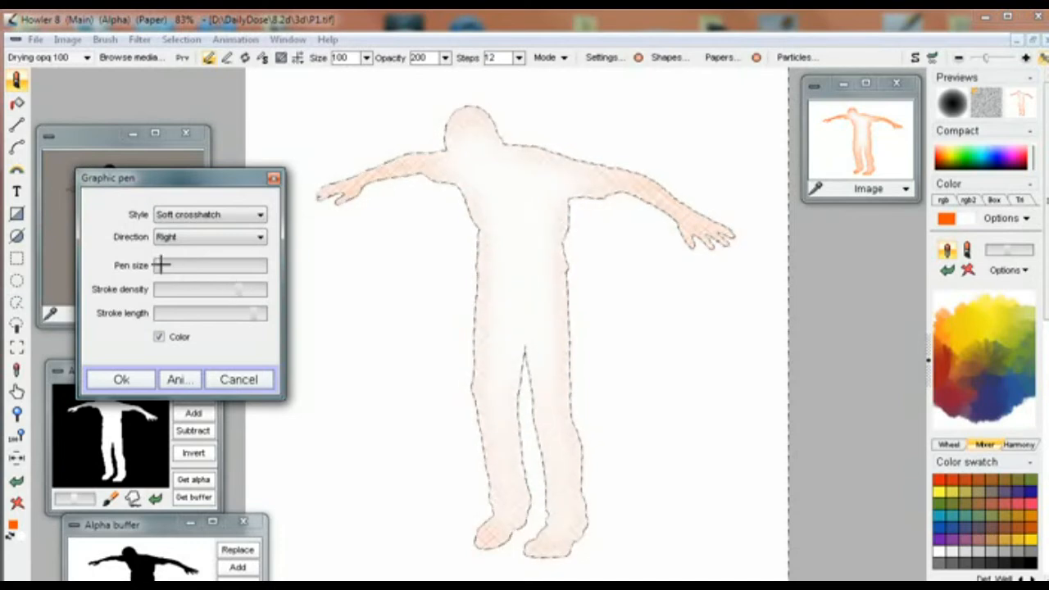
{"action": "left_click_drag", "start_coordinate": [240, 287], "coordinate": [251, 286]}
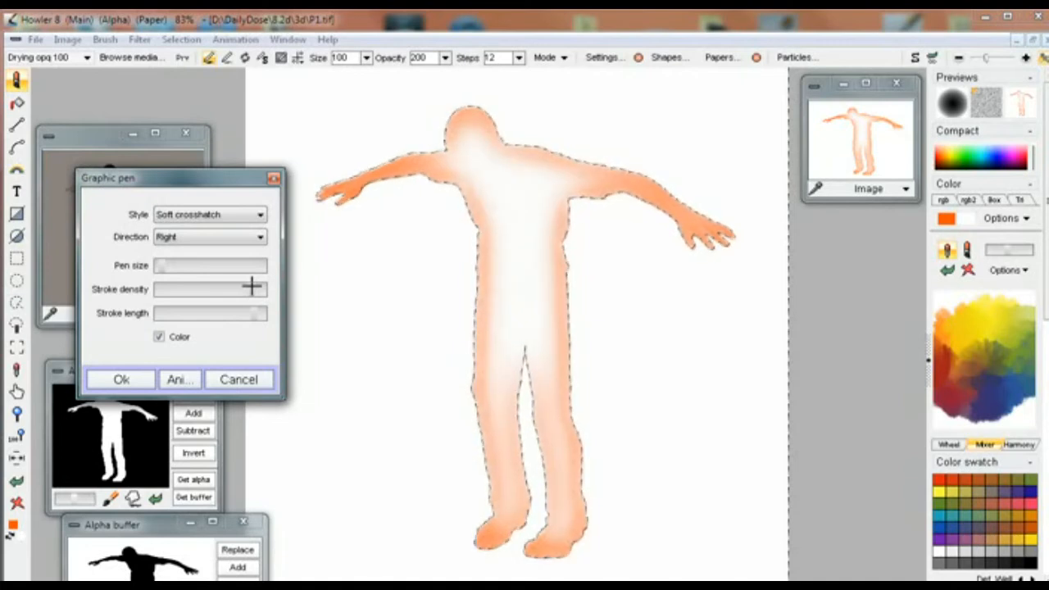
{"action": "left_click", "coordinate": [121, 378]}
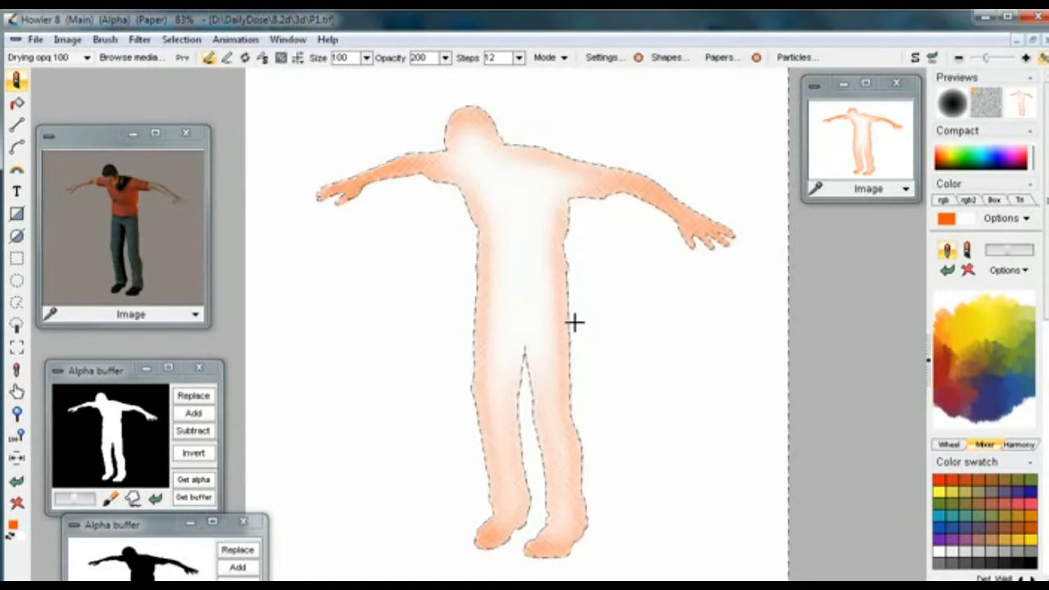
- Clear the figure selection and examine the crosshatched glow without its selection outline
{"action": "key", "text": "ctrl+d"}
{"action": "scroll", "coordinate": [492, 274], "scroll_direction": "up", "scroll_amount": 6}
{"action": "left_click_drag", "start_coordinate": [606, 188], "coordinate": [544, 499]}
{"action": "left_click_drag", "start_coordinate": [464, 291], "coordinate": [510, 236]}
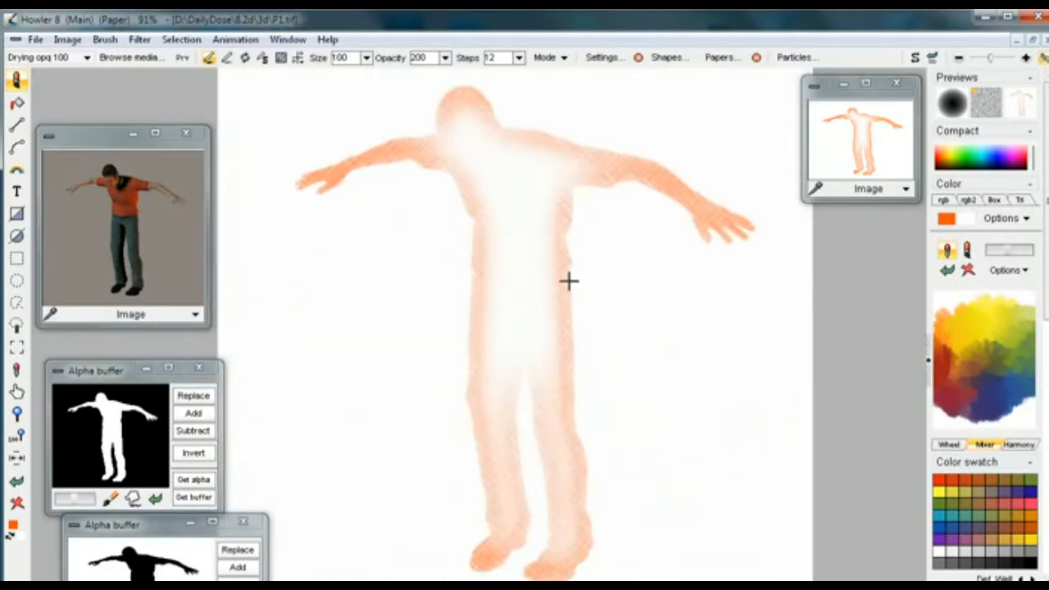
{"action": "left_click_drag", "start_coordinate": [569, 281], "coordinate": [528, 281]}
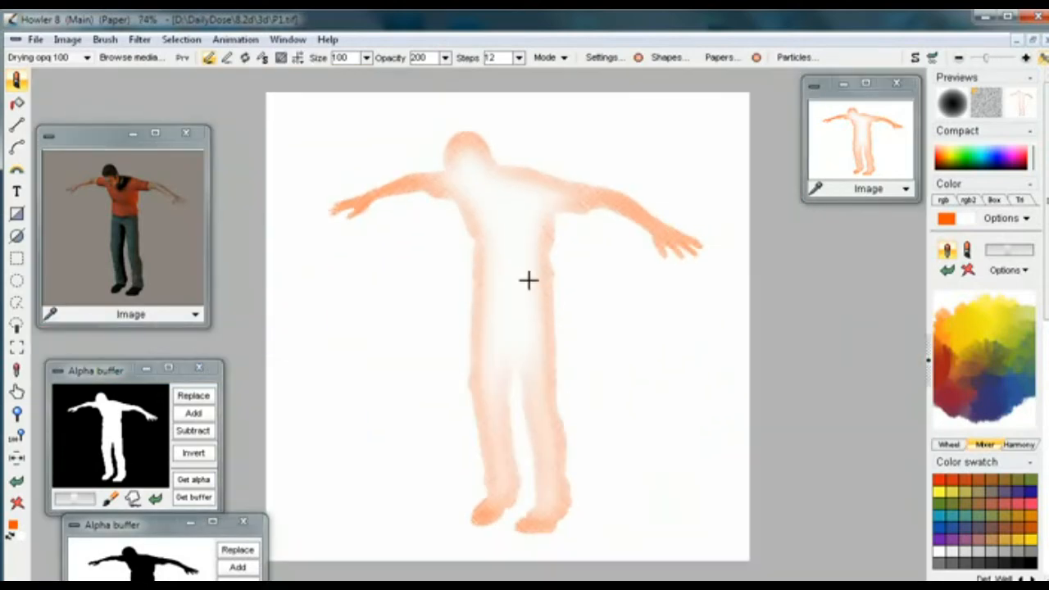
- Reload the figure selection from the stored white-silhouette alpha buffer and turn on the alpha overlay
{"action": "left_click", "coordinate": [191, 395]}
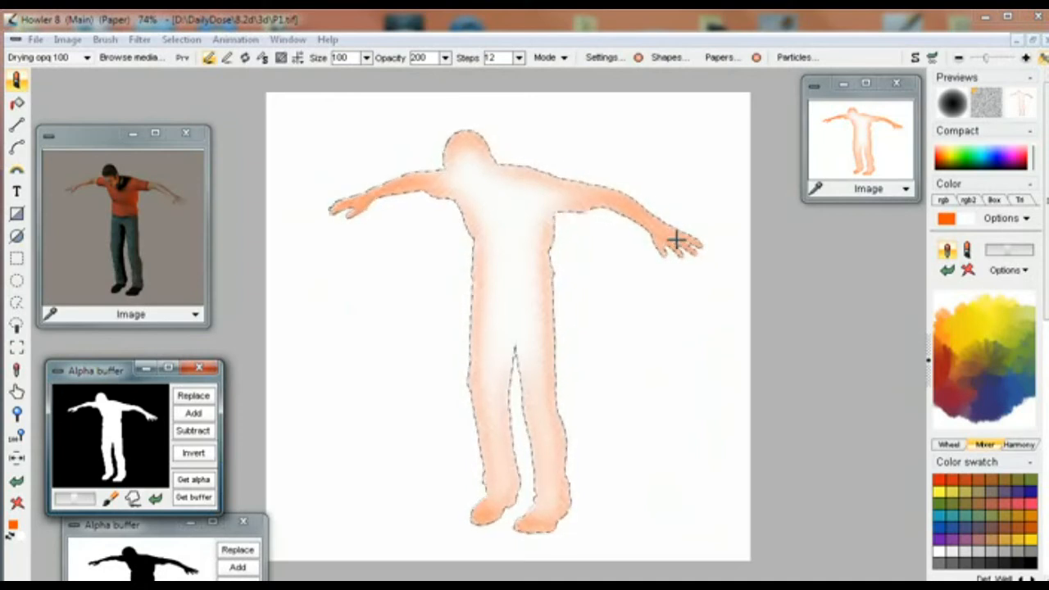
{"action": "left_click", "coordinate": [182, 39]}
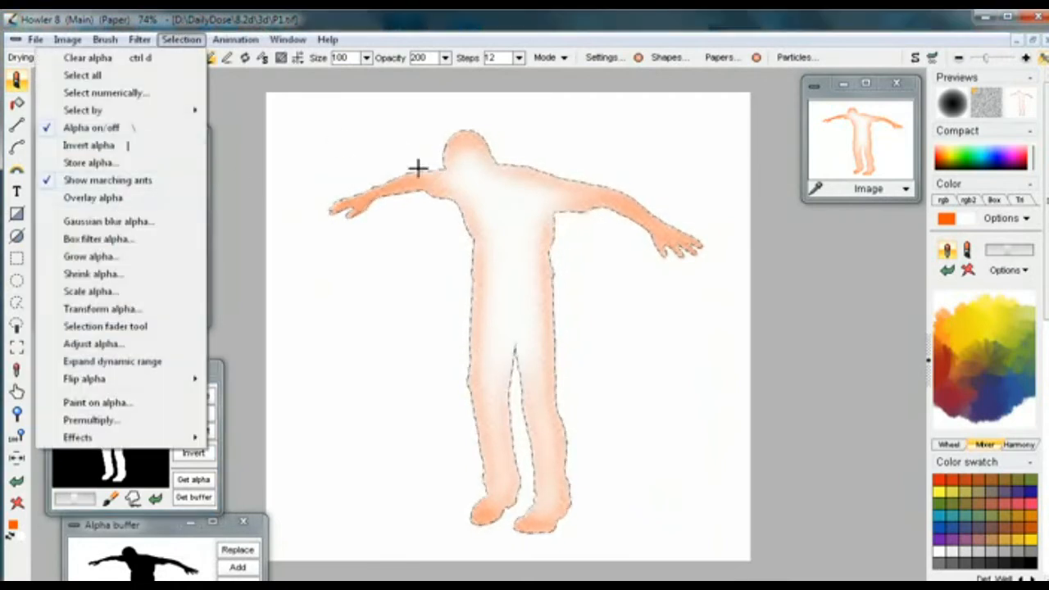
{"action": "left_click", "coordinate": [103, 197]}
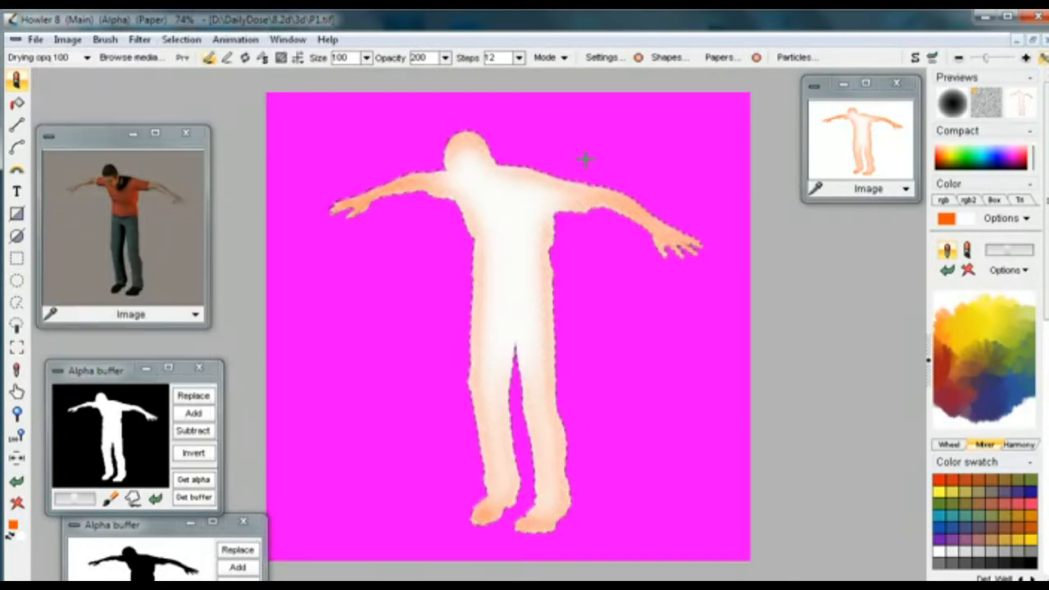
- Shrink the figure's alpha selection by 1, working close up on the outstretched arm
{"action": "left_click_drag", "start_coordinate": [582, 246], "coordinate": [415, 238]}
{"action": "scroll", "coordinate": [492, 217], "scroll_direction": "up", "scroll_amount": 4}
{"action": "left_click_drag", "start_coordinate": [535, 132], "coordinate": [556, 343]}
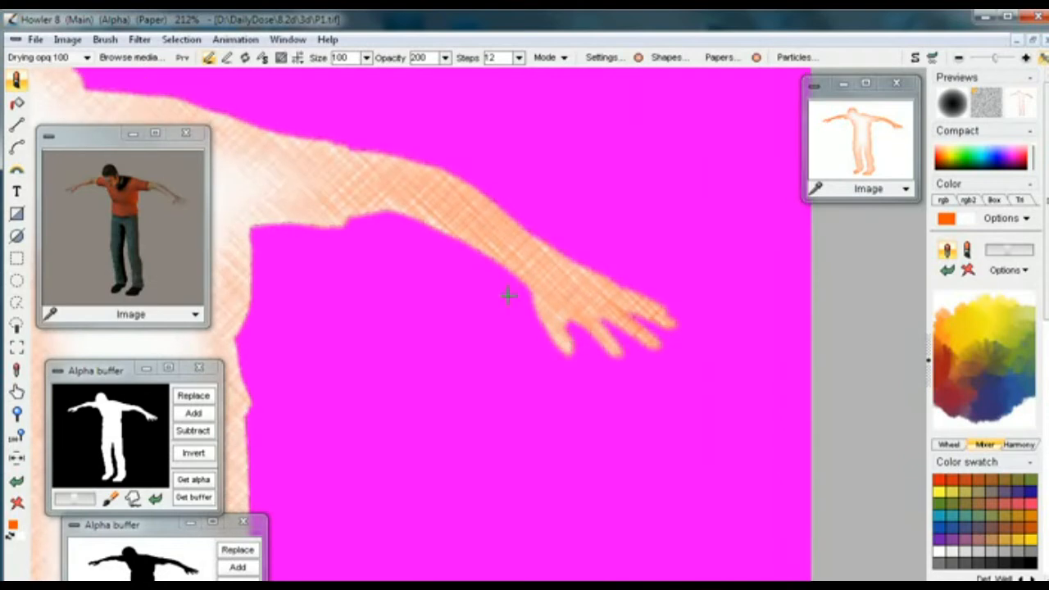
{"action": "scroll", "coordinate": [491, 265], "scroll_direction": "up", "scroll_amount": 1}
{"action": "left_click_drag", "start_coordinate": [529, 255], "coordinate": [681, 296]}
{"action": "scroll", "coordinate": [564, 275], "scroll_direction": "down", "scroll_amount": 1}
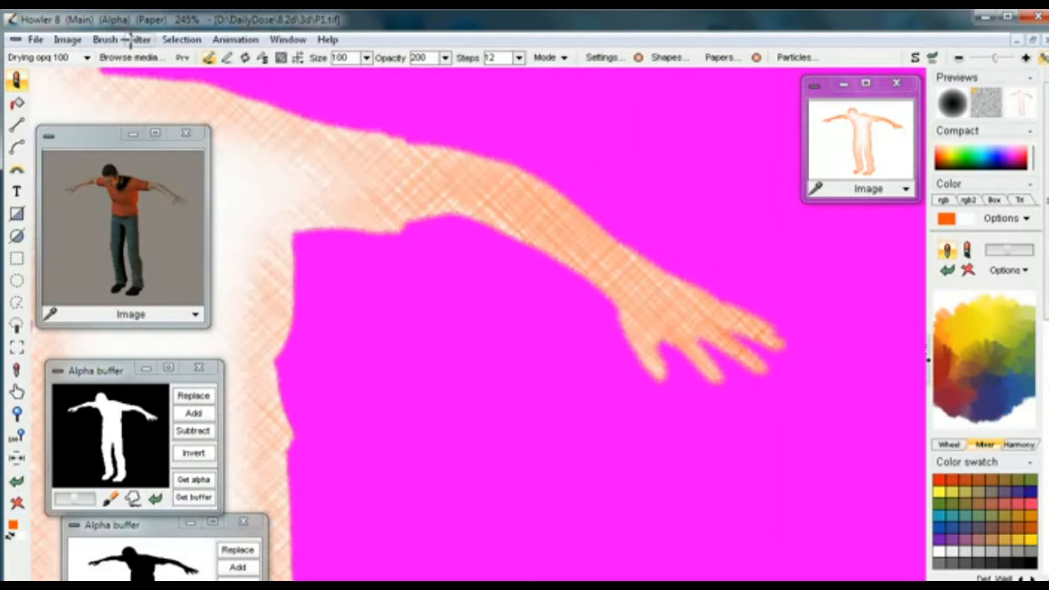
{"action": "left_click", "coordinate": [178, 40]}
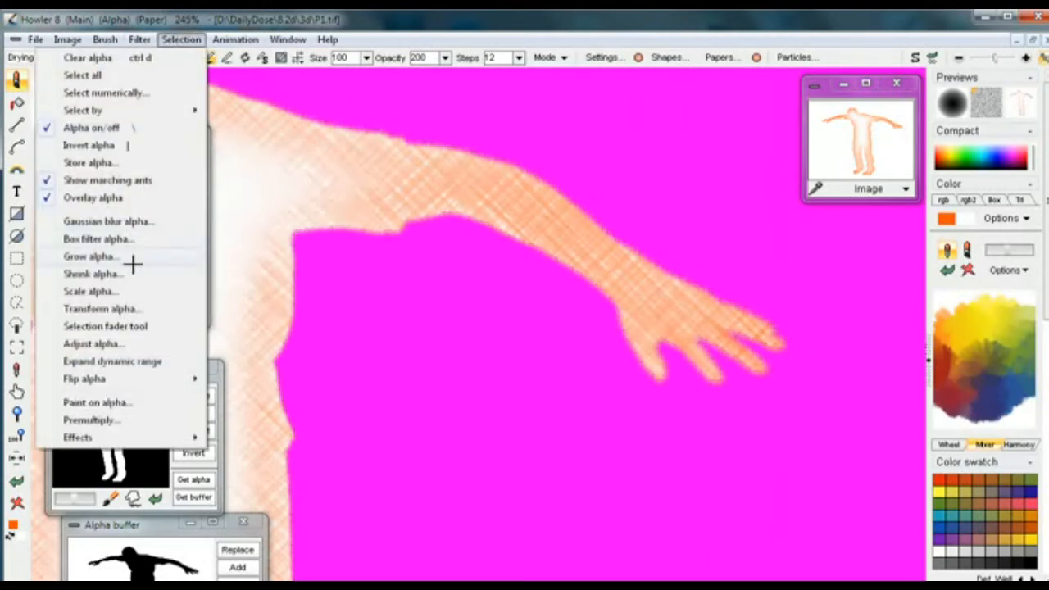
{"action": "left_click", "coordinate": [92, 273]}
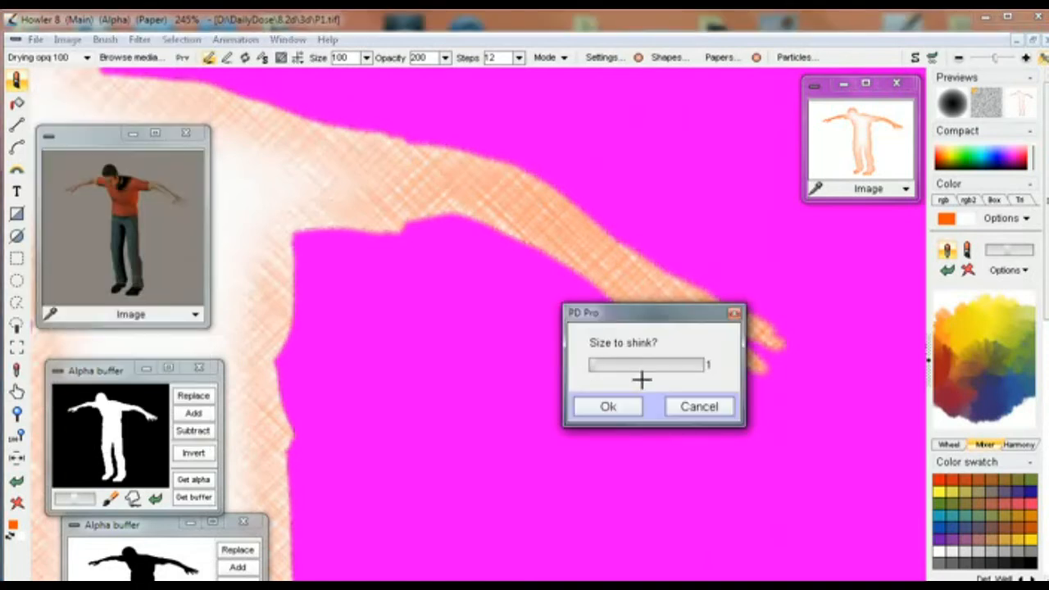
{"action": "left_click", "coordinate": [616, 407]}
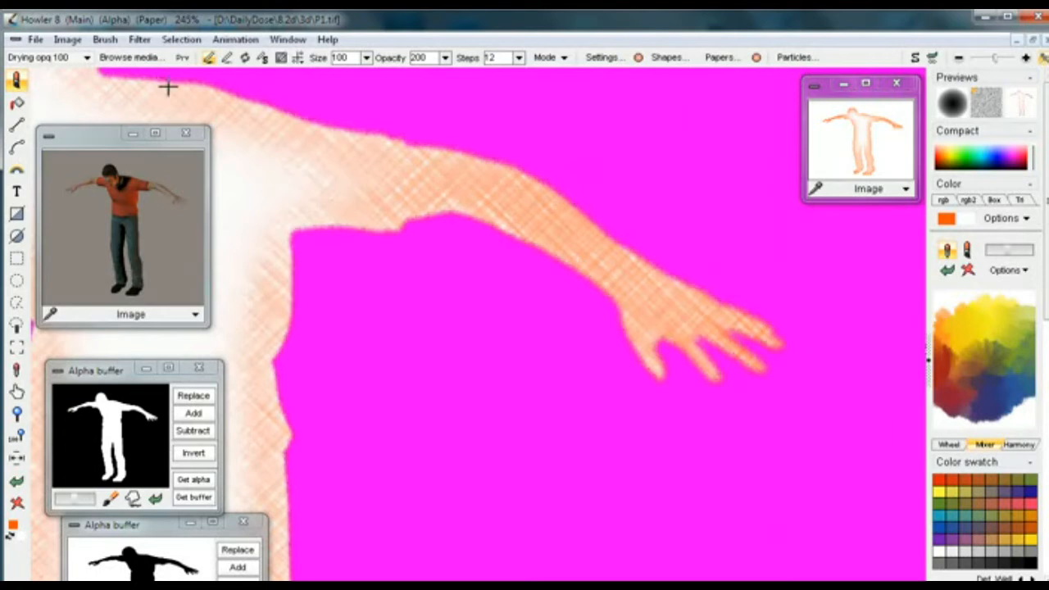
- Store the shrunken alpha in its own buffer and place it clear of the other buffer windows
{"action": "left_click", "coordinate": [179, 39]}
{"action": "left_click", "coordinate": [134, 163]}
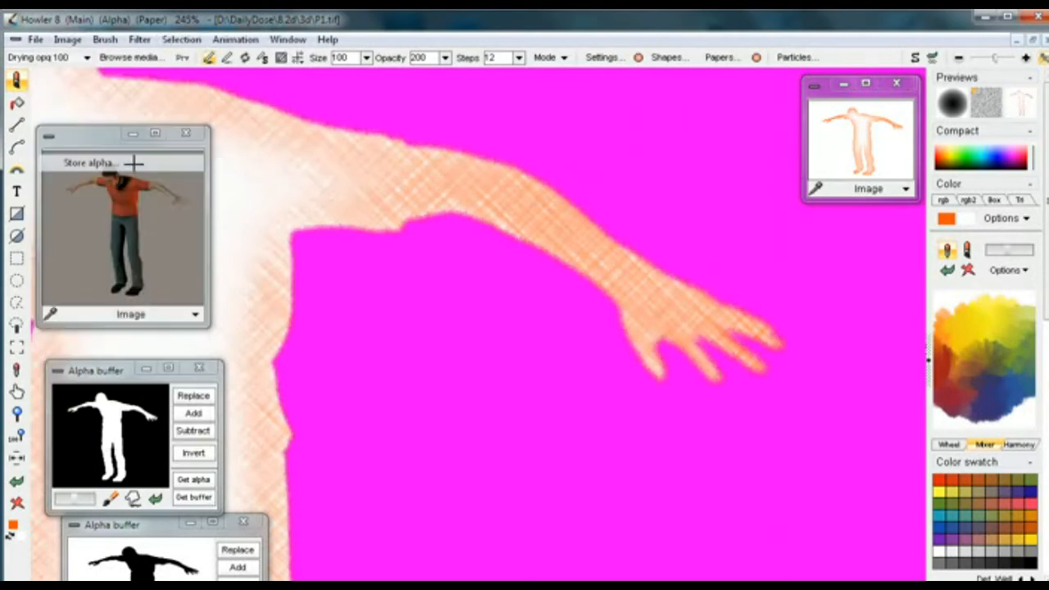
{"action": "left_click_drag", "start_coordinate": [239, 179], "coordinate": [432, 448]}
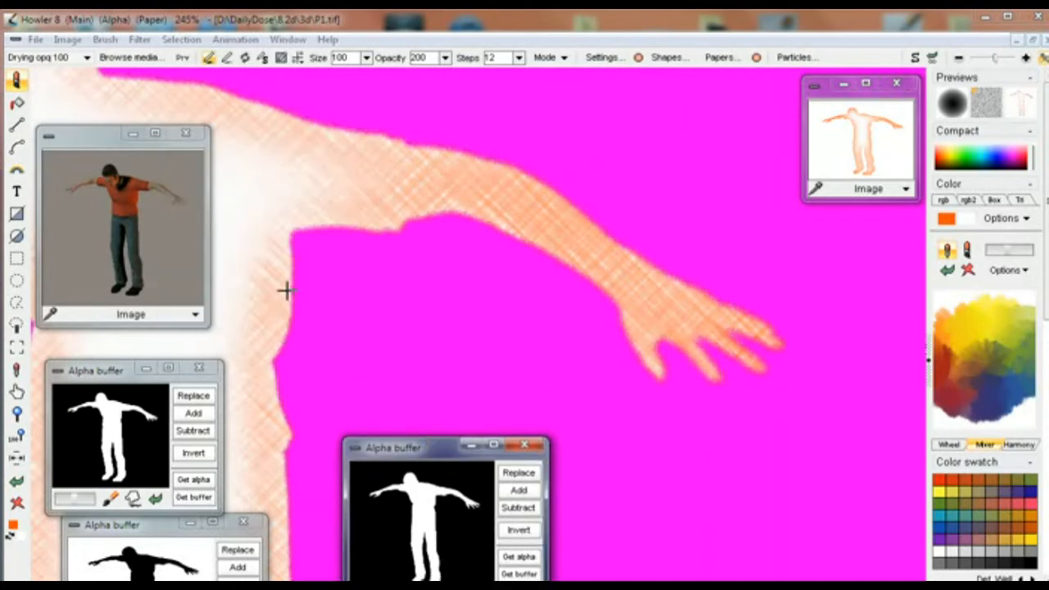
- Reload the original figure selection from its stored alpha buffer and grow it by 1
{"action": "left_click", "coordinate": [123, 418]}
{"action": "left_click", "coordinate": [193, 397]}
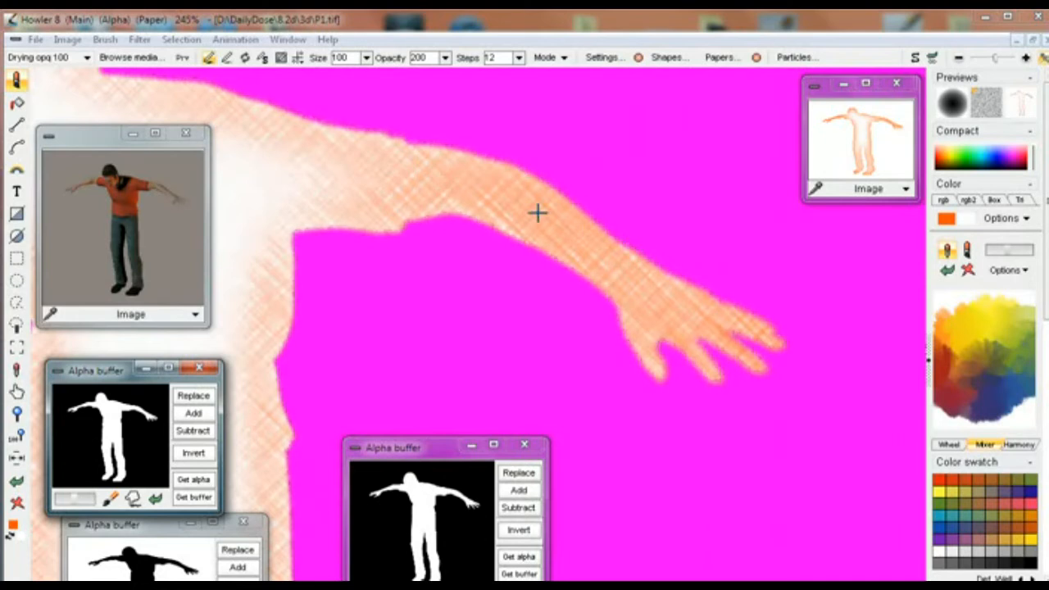
{"action": "left_click_drag", "start_coordinate": [434, 448], "coordinate": [415, 385]}
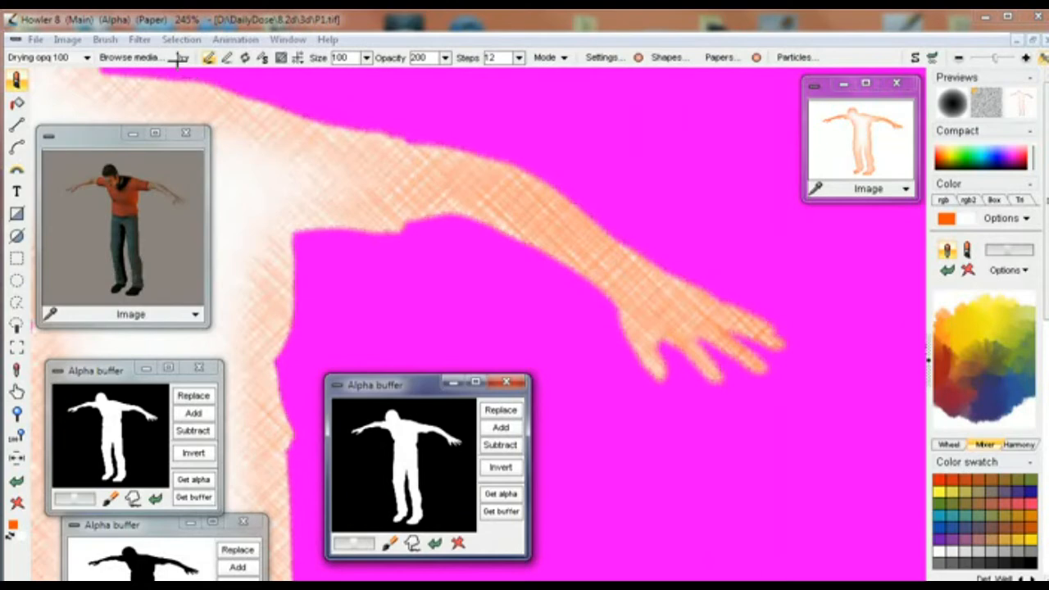
{"action": "left_click", "coordinate": [191, 39]}
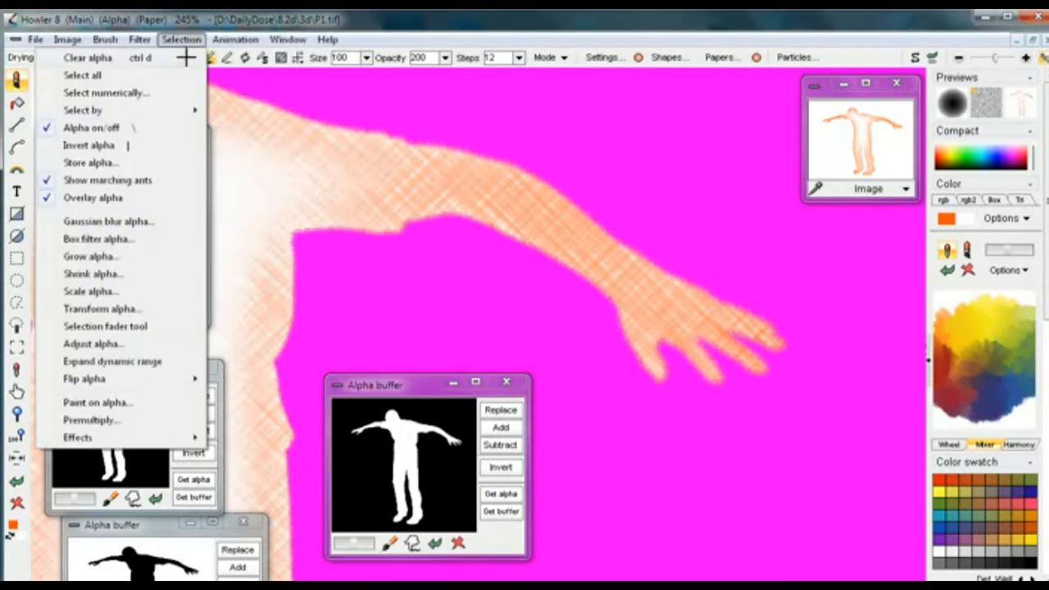
{"action": "left_click", "coordinate": [129, 258]}
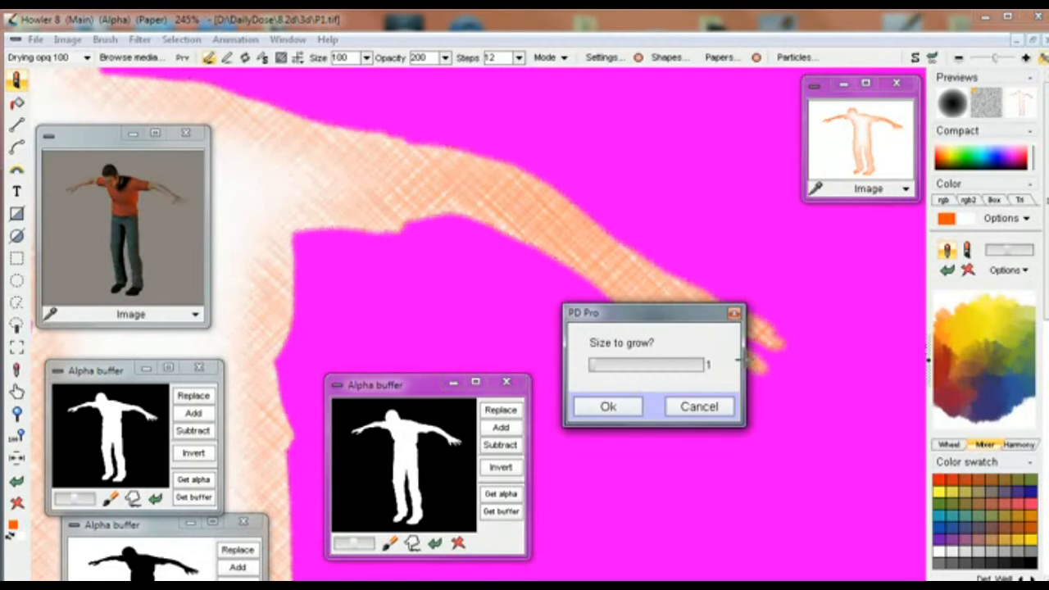
{"action": "left_click", "coordinate": [581, 407]}
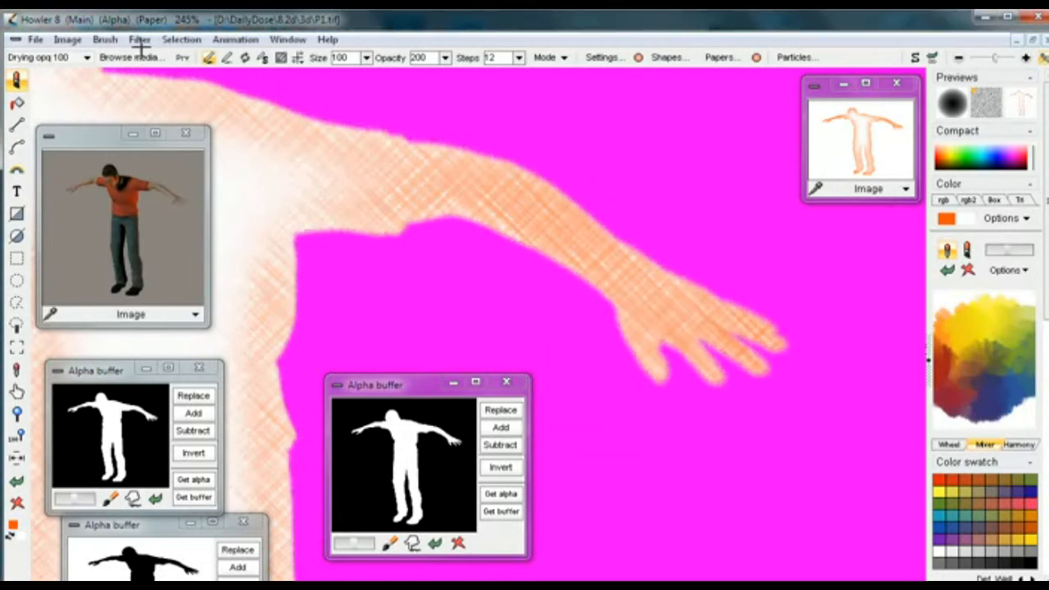
- Store the grown alpha in a new buffer and place it beside the shrunken one
{"action": "left_click", "coordinate": [178, 39]}
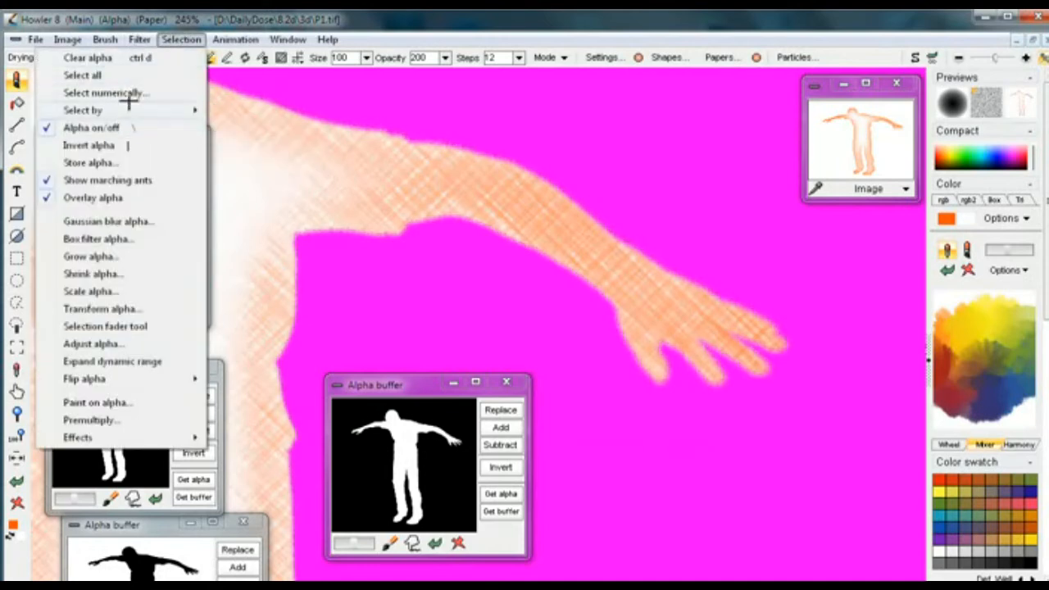
{"action": "left_click", "coordinate": [102, 163]}
{"action": "left_click_drag", "start_coordinate": [73, 39], "coordinate": [604, 386]}
- Load the grown alpha as the selection and subtract the shrunken alpha from it to isolate a thin outline
{"action": "left_click", "coordinate": [502, 410]}
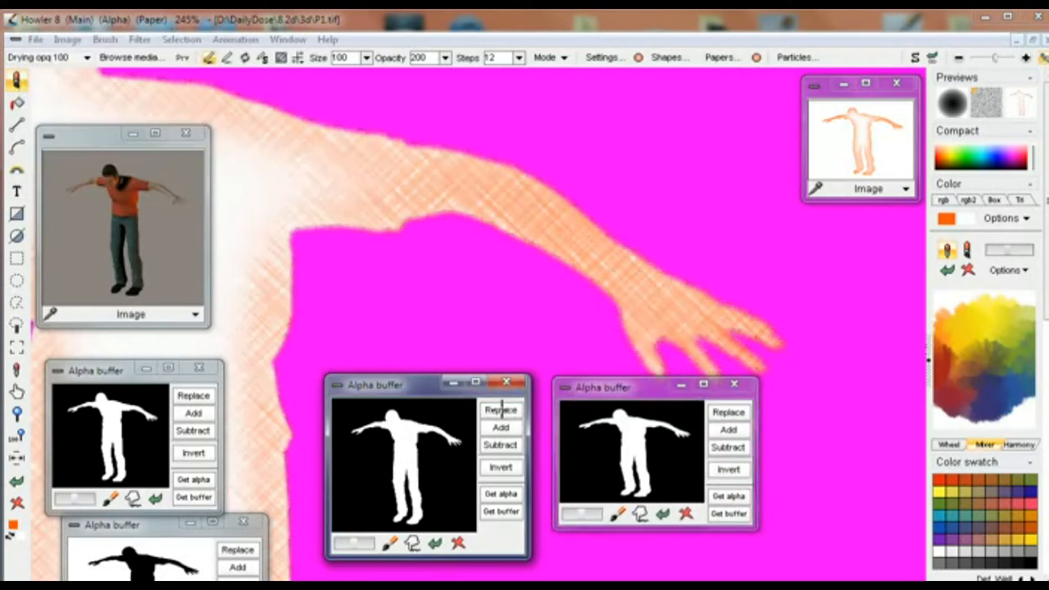
{"action": "left_click", "coordinate": [726, 412]}
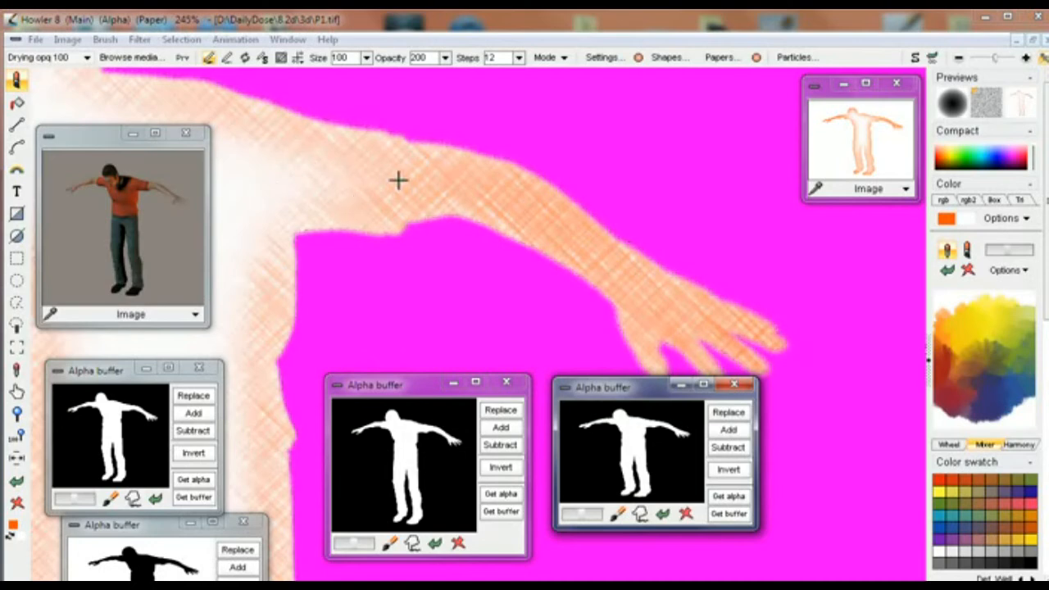
{"action": "left_click", "coordinate": [494, 442]}
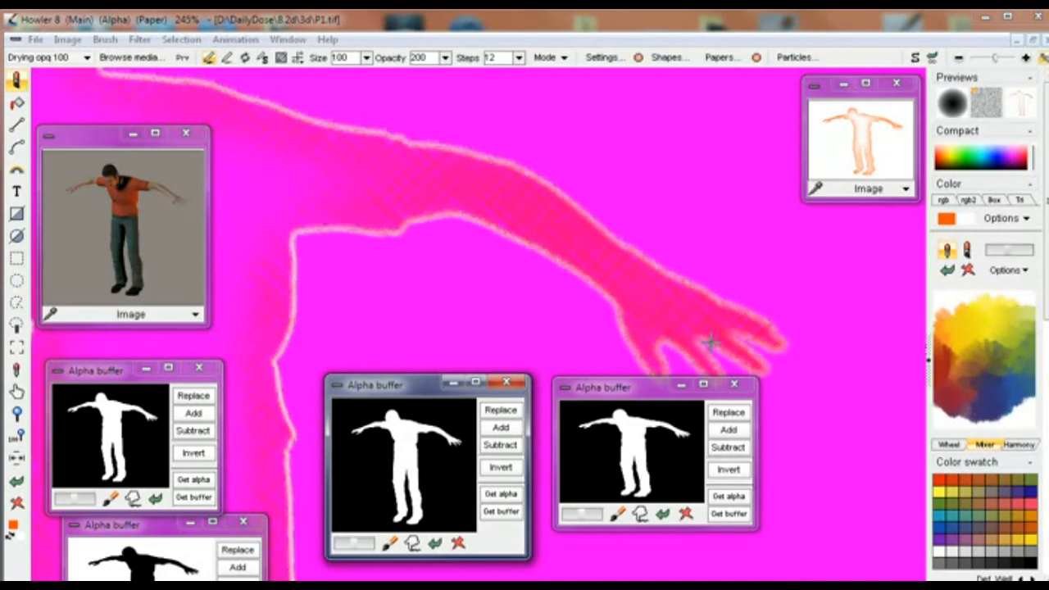
- Examine the outline selection around the whole figure and turn off the alpha overlay
{"action": "scroll", "coordinate": [803, 213], "scroll_direction": "down", "scroll_amount": 5}
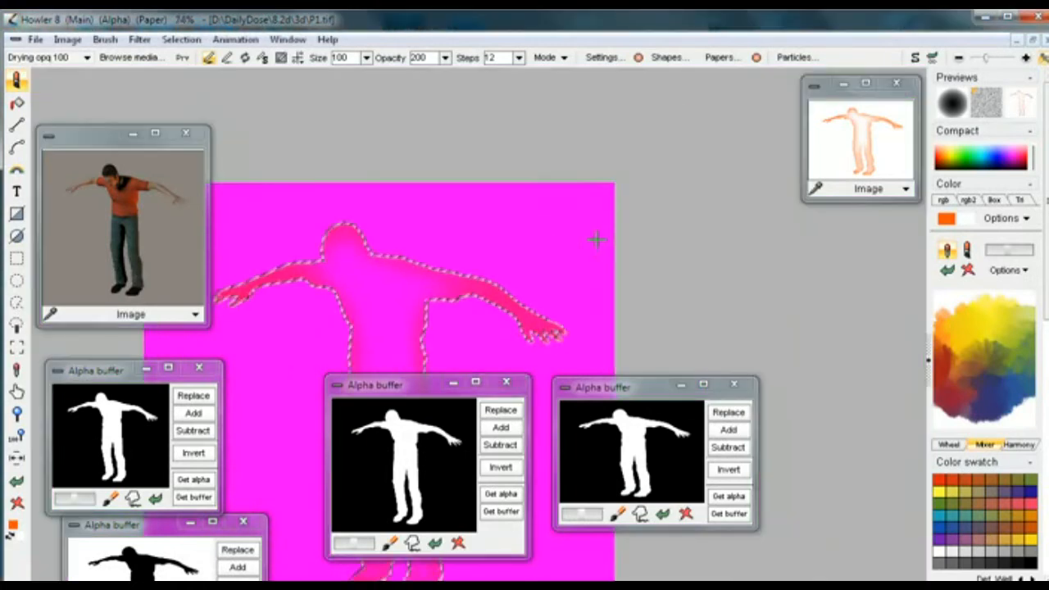
{"action": "left_click_drag", "start_coordinate": [369, 253], "coordinate": [429, 204]}
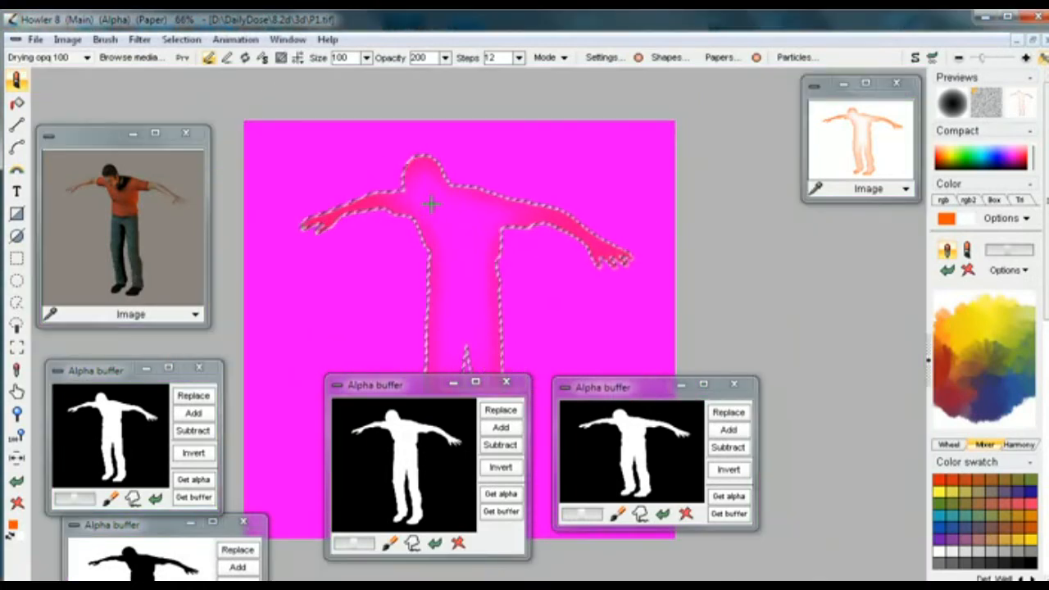
{"action": "scroll", "coordinate": [483, 230], "scroll_direction": "up", "scroll_amount": 2}
{"action": "scroll", "coordinate": [508, 228], "scroll_direction": "up", "scroll_amount": 1}
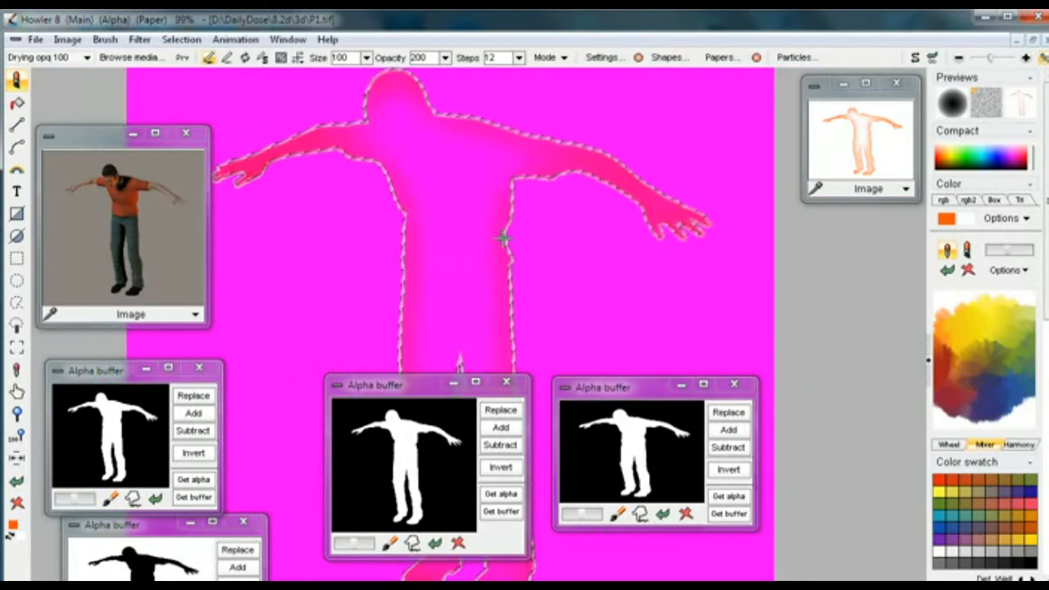
{"action": "left_click", "coordinate": [182, 39]}
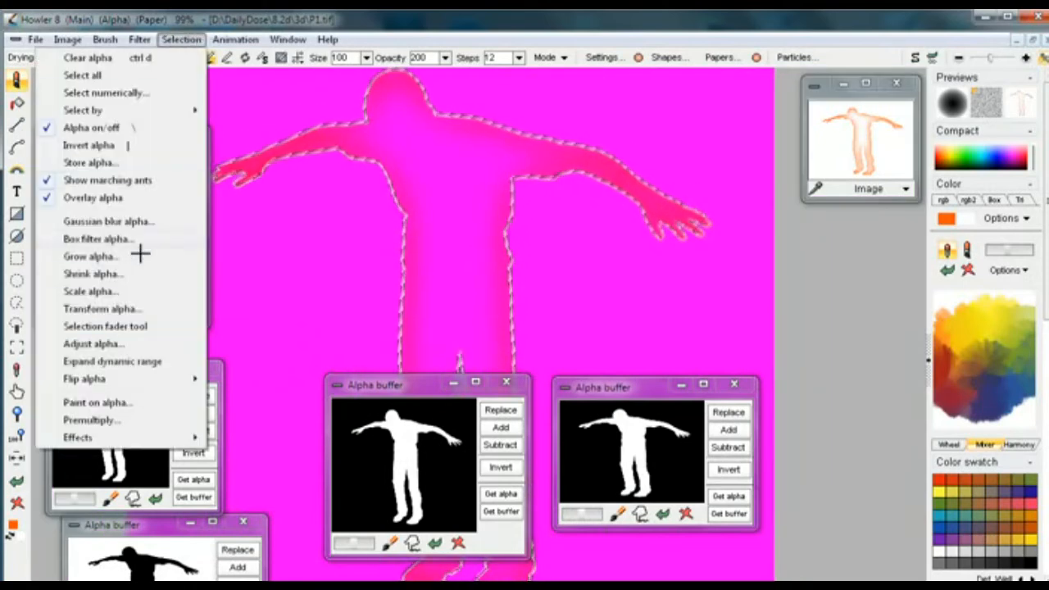
{"action": "left_click", "coordinate": [94, 198]}
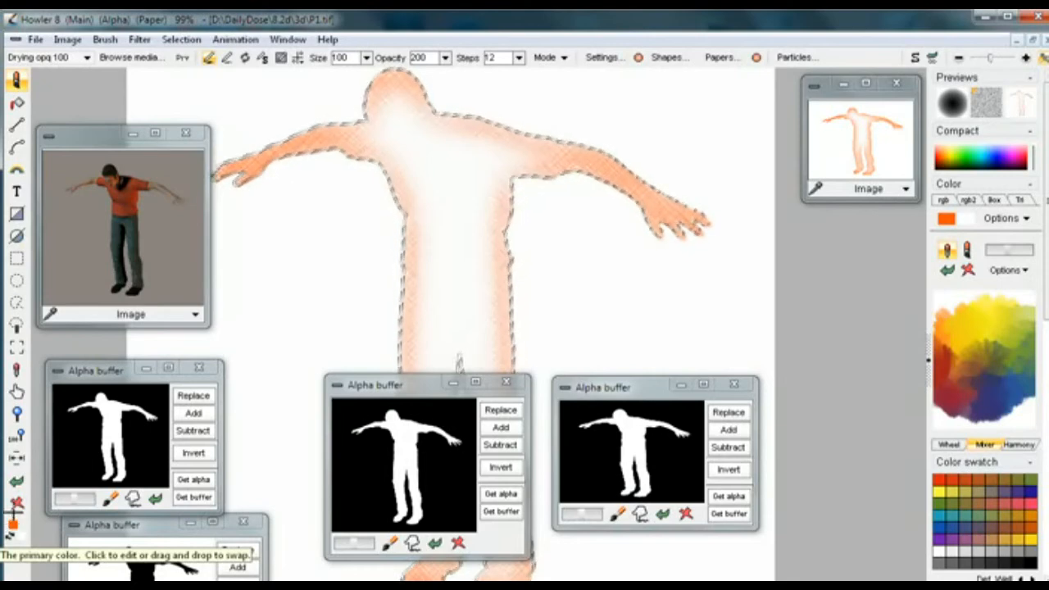
- Clear the outline selection to the orange primary colour twice to strengthen the line
{"action": "right_click", "coordinate": [14, 504]}
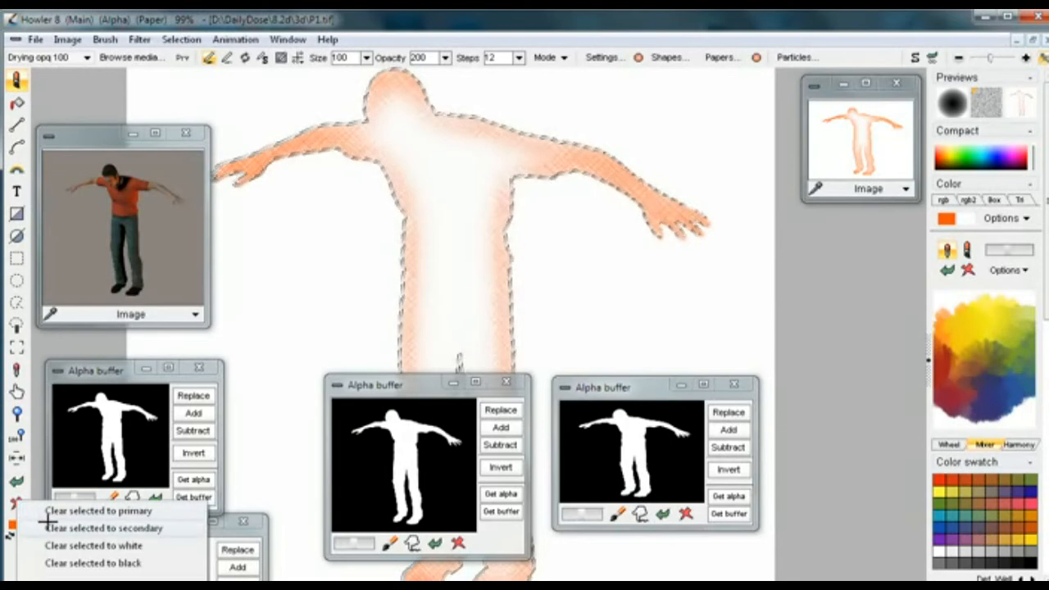
{"action": "left_click", "coordinate": [139, 510]}
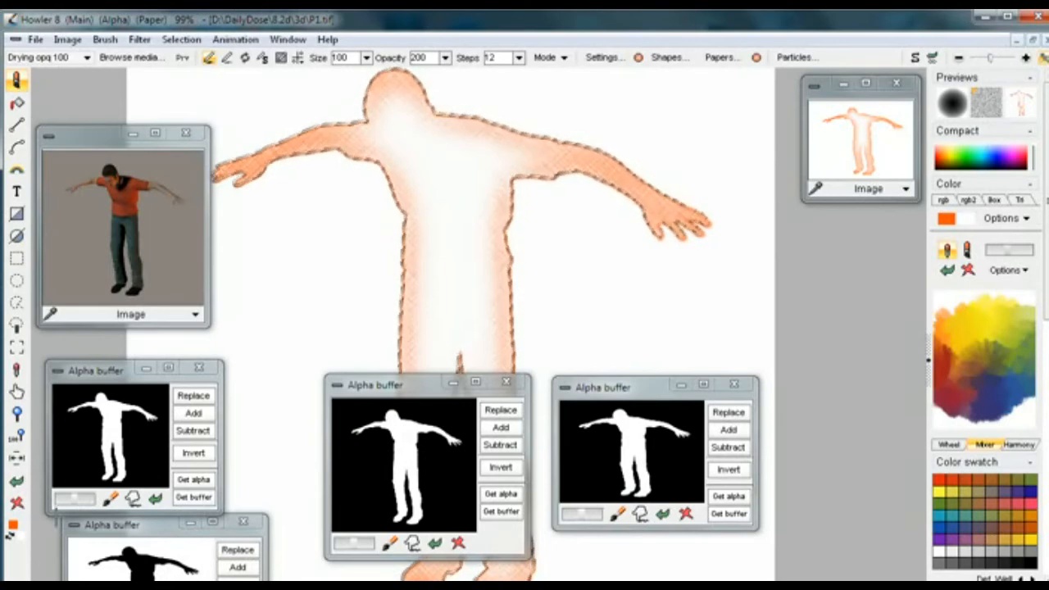
{"action": "left_click", "coordinate": [17, 501]}
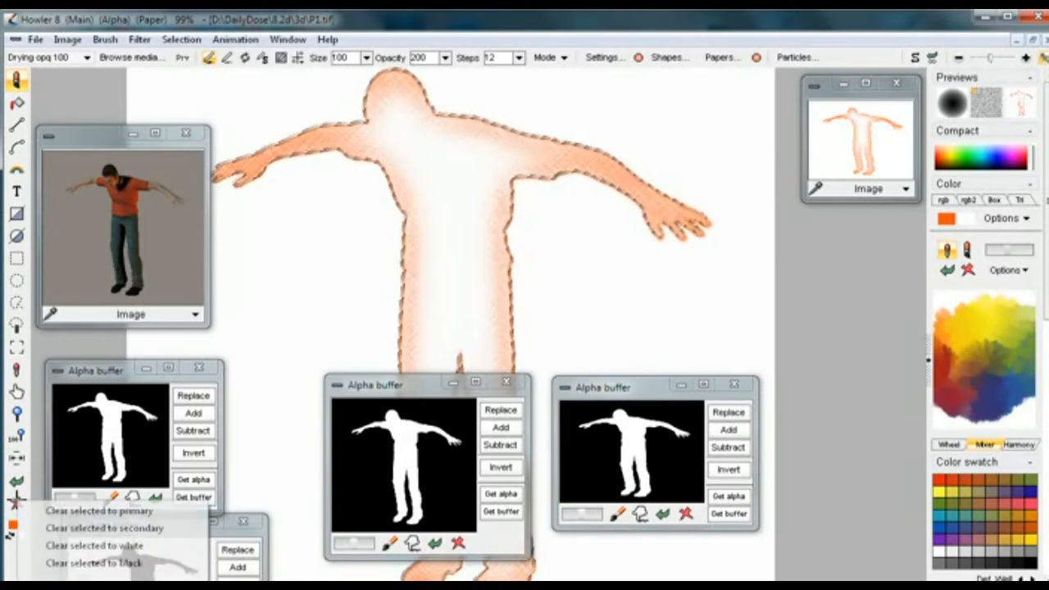
{"action": "left_click", "coordinate": [66, 510]}
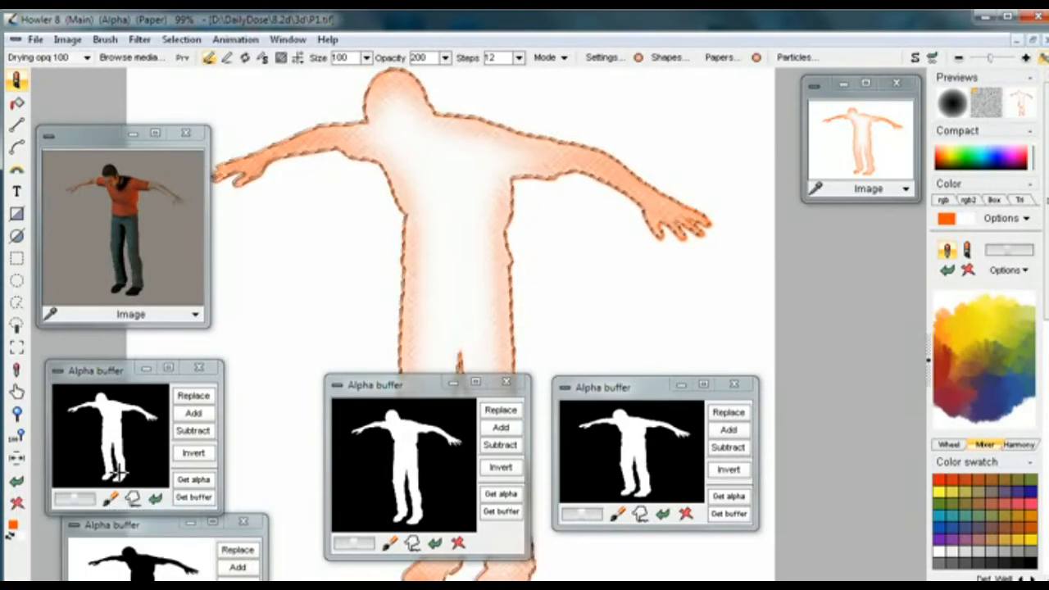
- Clear the outline selection to black and inspect the darkened line around the head and shoulders
{"action": "right_click", "coordinate": [16, 502]}
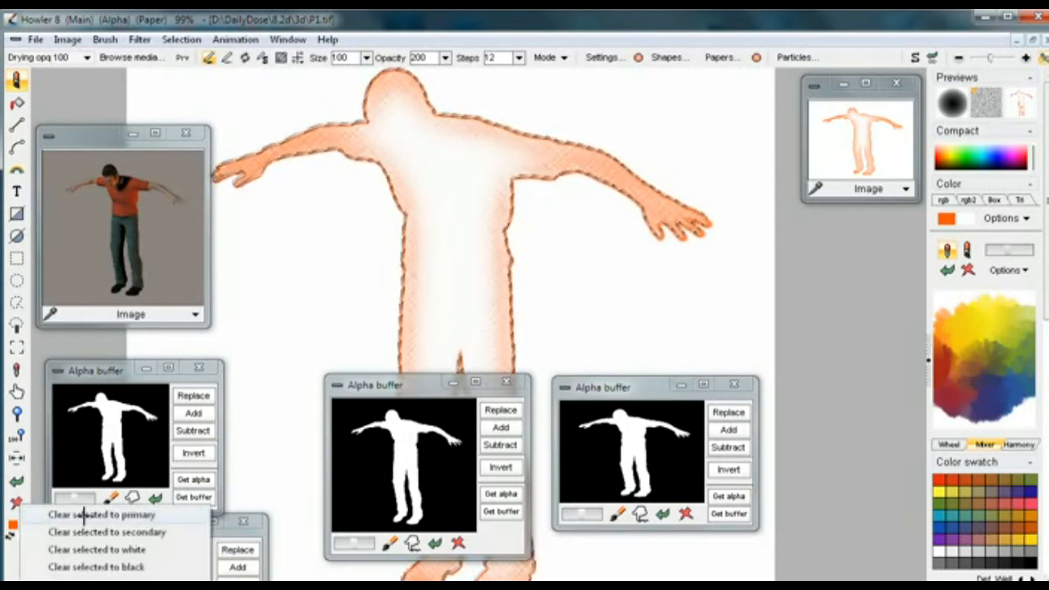
{"action": "left_click", "coordinate": [98, 562]}
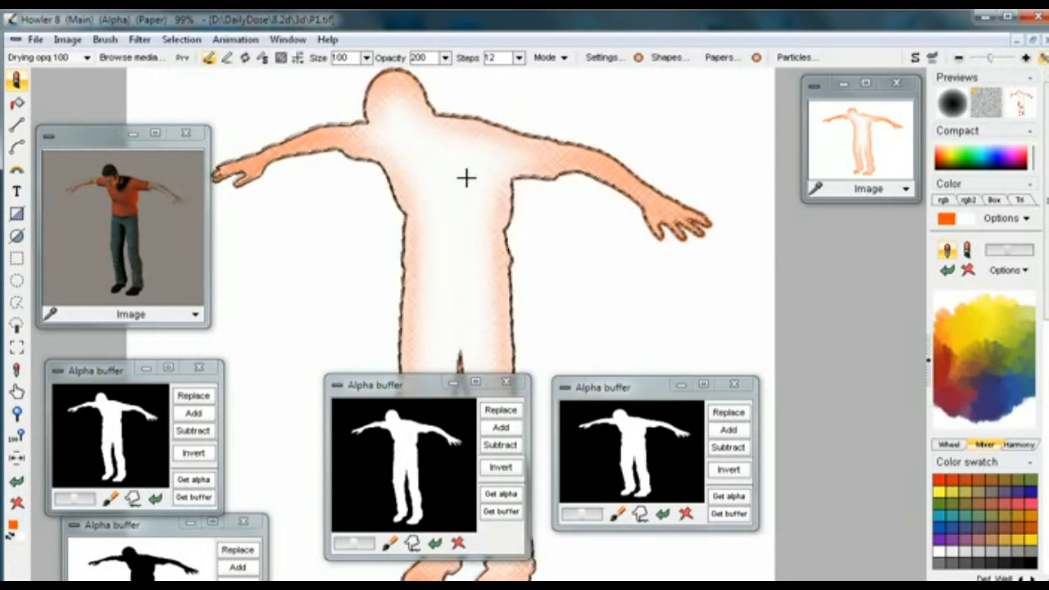
{"action": "scroll", "coordinate": [467, 178], "scroll_direction": "up", "scroll_amount": 5}
{"action": "left_click_drag", "start_coordinate": [529, 78], "coordinate": [437, 239]}
{"action": "left_click_drag", "start_coordinate": [422, 78], "coordinate": [401, 260]}
{"action": "mouse_move", "coordinate": [395, 158]}
{"action": "left_mouse_down"}
{"action": "mouse_move", "coordinate": [394, 176]}
{"action": "mouse_move", "coordinate": [607, 237]}
{"action": "mouse_move", "coordinate": [694, 277]}
{"action": "mouse_move", "coordinate": [743, 326]}
{"action": "left_mouse_up"}
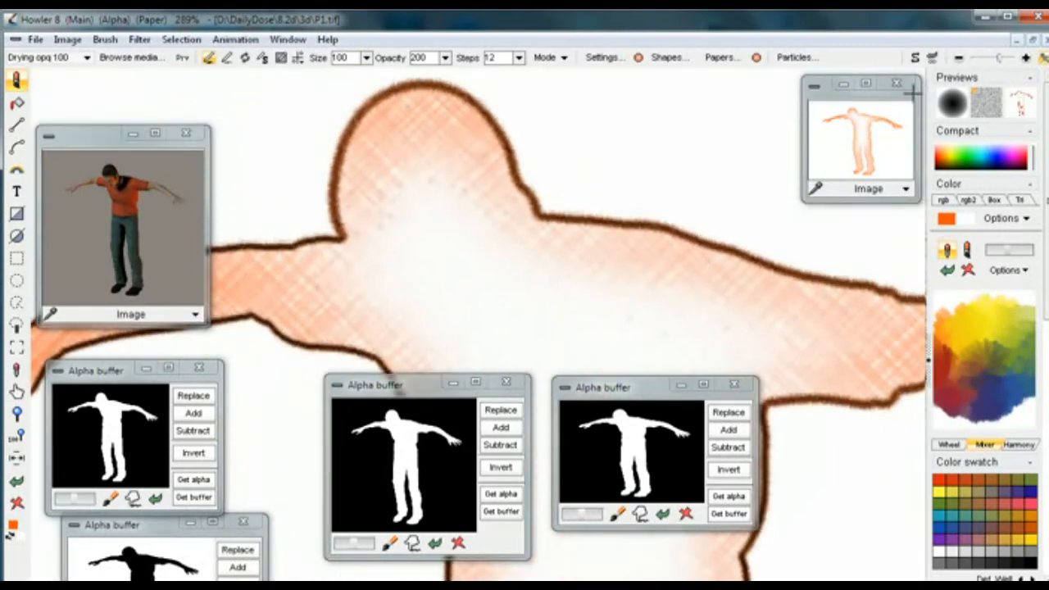
- Soften the black fill on the outline with the interactive undo
{"action": "left_click", "coordinate": [932, 59]}
{"action": "left_click_drag", "start_coordinate": [945, 99], "coordinate": [832, 99]}
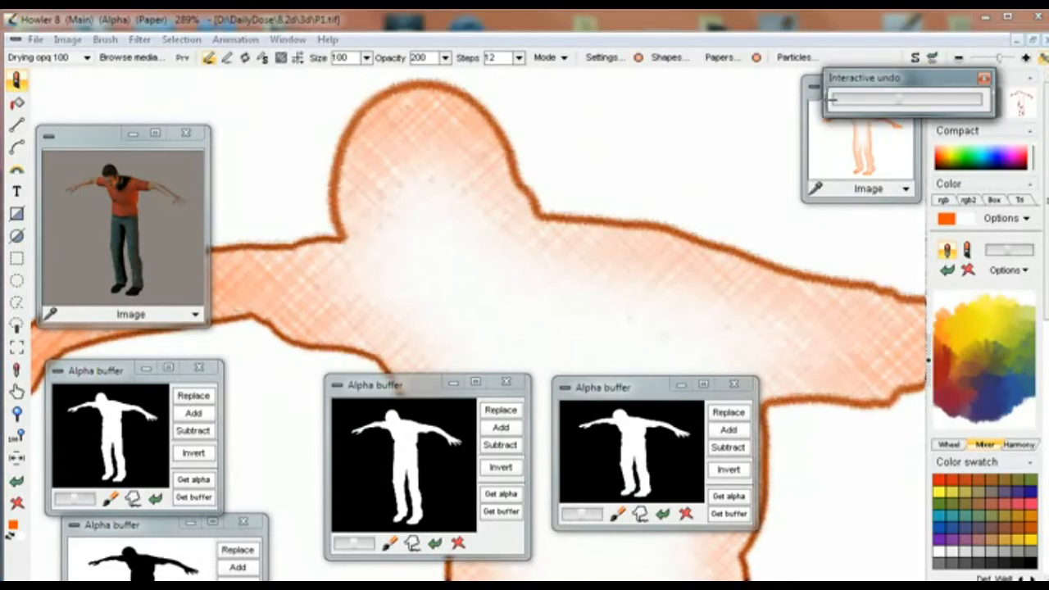
{"action": "left_click", "coordinate": [984, 78]}
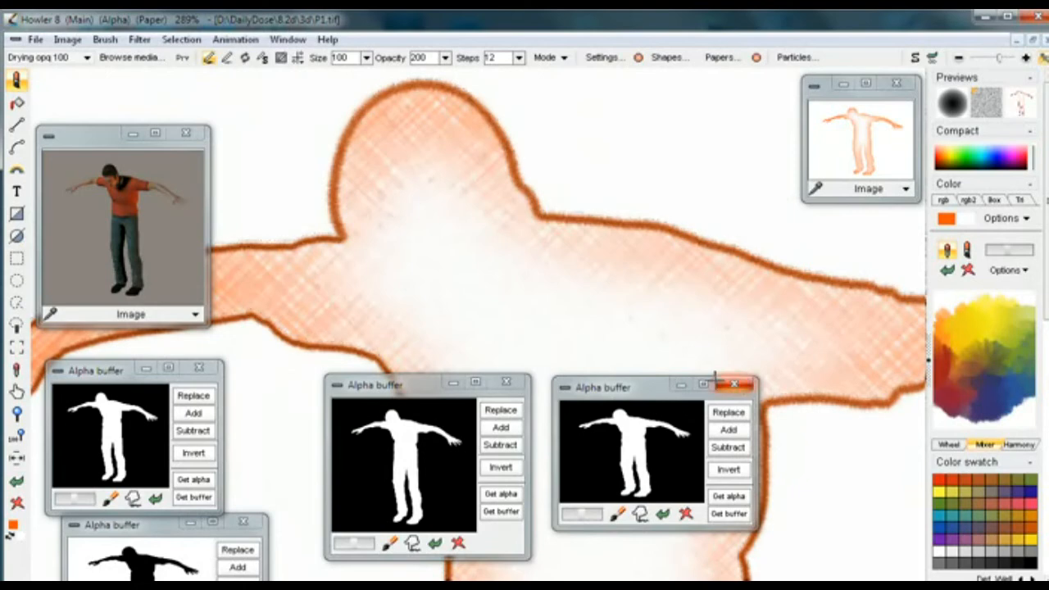
- Close all four alpha buffer windows
{"action": "left_click", "coordinate": [734, 384]}
{"action": "left_click", "coordinate": [506, 382]}
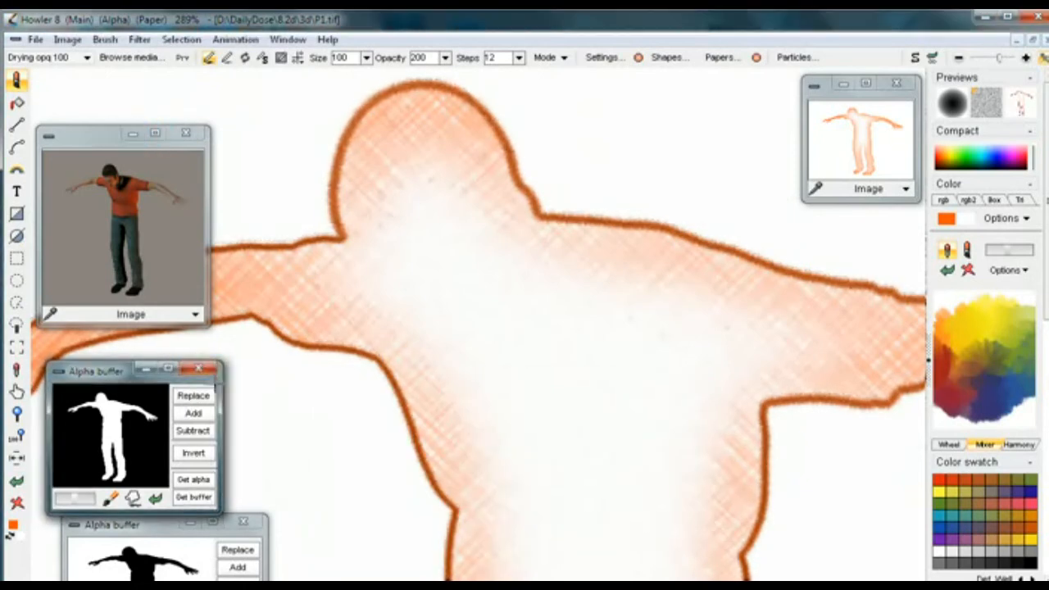
{"action": "left_click", "coordinate": [198, 367]}
{"action": "left_click", "coordinate": [242, 522]}
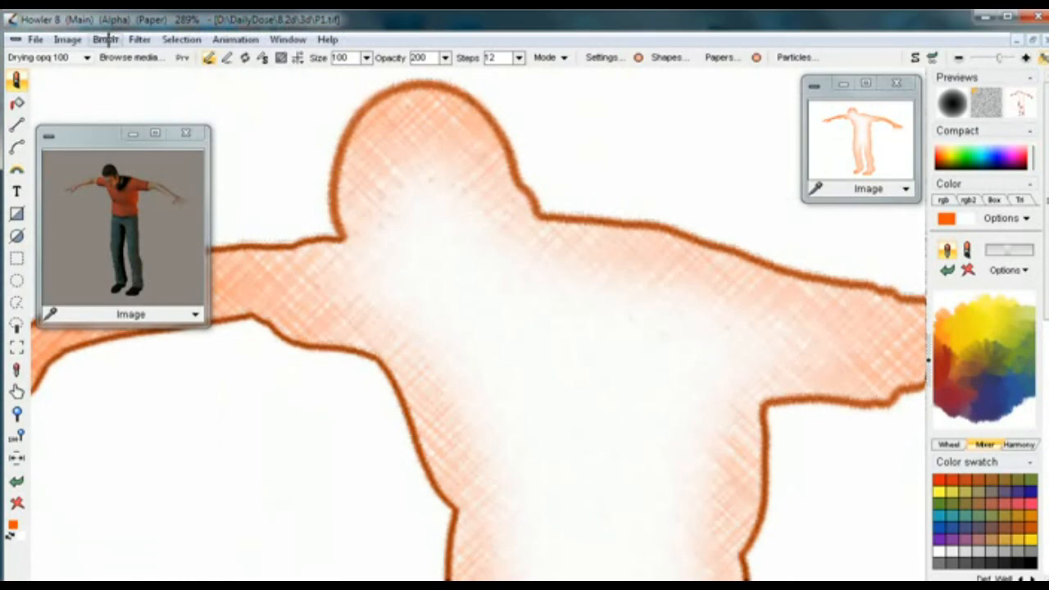
- Store a copy of the outlined figure image and enlarge the copy's window
{"action": "left_click", "coordinate": [68, 38]}
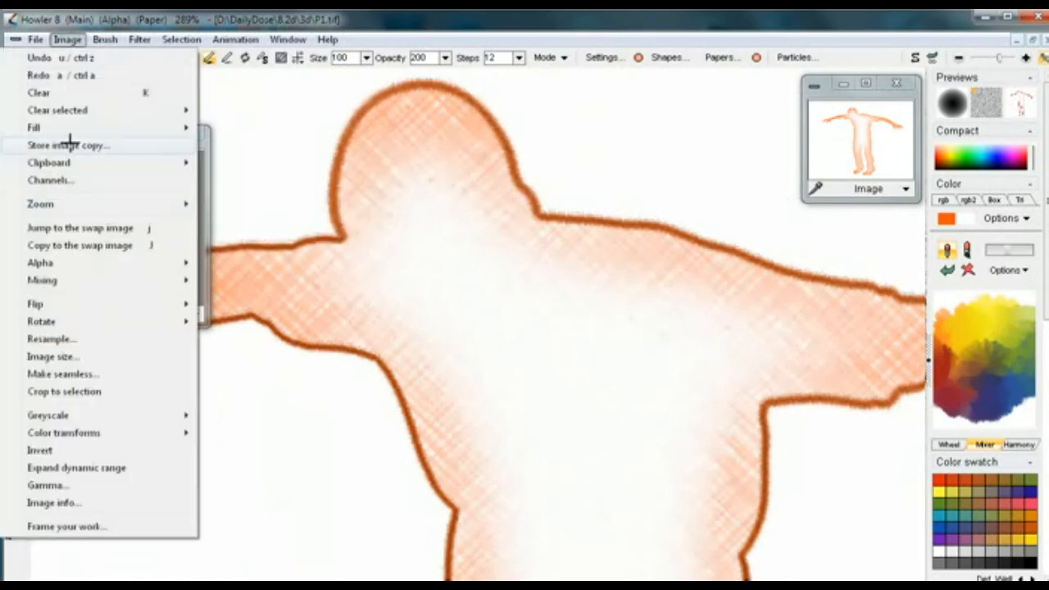
{"action": "left_click", "coordinate": [75, 144]}
{"action": "left_click_drag", "start_coordinate": [86, 96], "coordinate": [118, 431]}
{"action": "left_click_drag", "start_coordinate": [202, 530], "coordinate": [339, 580]}
- Arrange the rendered figure and the stored outlined copy side by side in enlarged windows
{"action": "left_click_drag", "start_coordinate": [93, 132], "coordinate": [436, 389]}
{"action": "left_click_drag", "start_coordinate": [552, 578], "coordinate": [660, 581]}
{"action": "left_click_drag", "start_coordinate": [204, 415], "coordinate": [162, 395]}
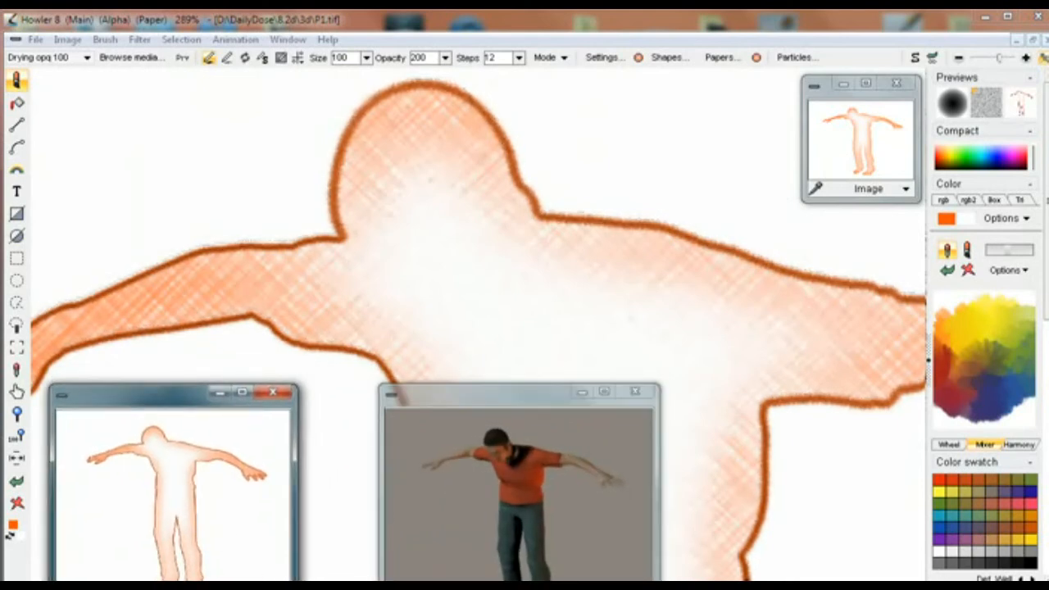
{"action": "left_click_drag", "start_coordinate": [298, 579], "coordinate": [328, 579]}
{"action": "left_click_drag", "start_coordinate": [534, 240], "coordinate": [489, 189]}
{"action": "left_click_drag", "start_coordinate": [625, 205], "coordinate": [473, 182]}
{"action": "scroll", "coordinate": [485, 221], "scroll_direction": "down", "scroll_amount": 2}
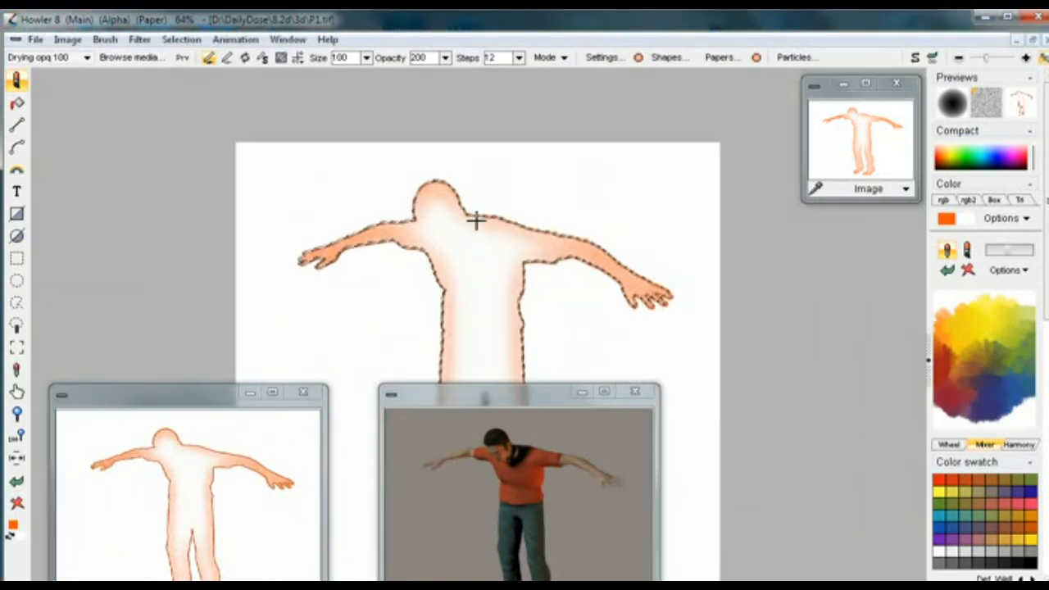
- Move the rendered figure's window beside the outlined figure's torso and clear the alpha selection
{"action": "scroll", "coordinate": [490, 265], "scroll_direction": "up", "scroll_amount": 1}
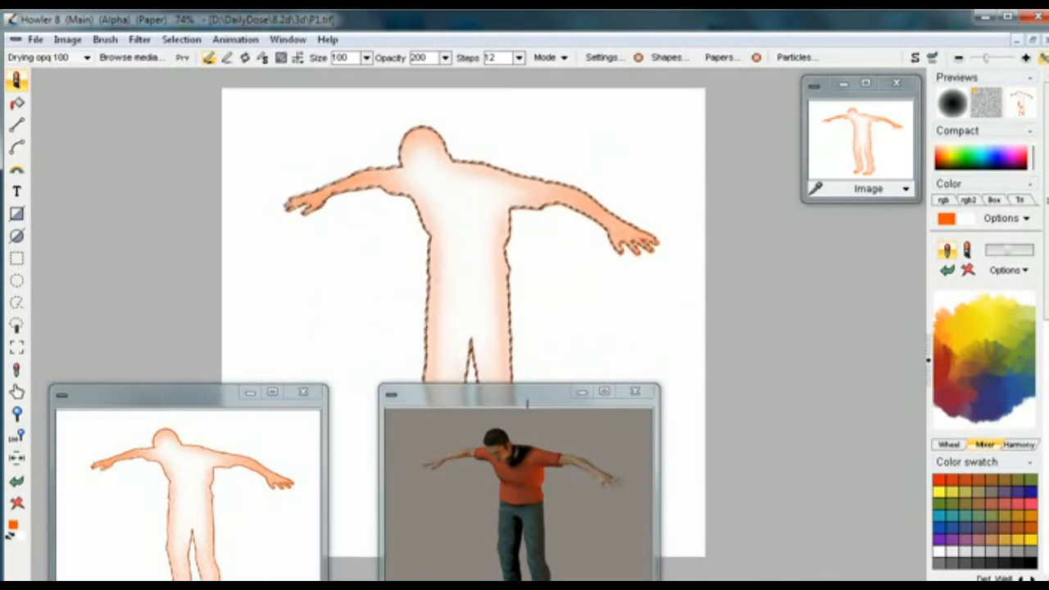
{"action": "left_click_drag", "start_coordinate": [527, 402], "coordinate": [855, 420]}
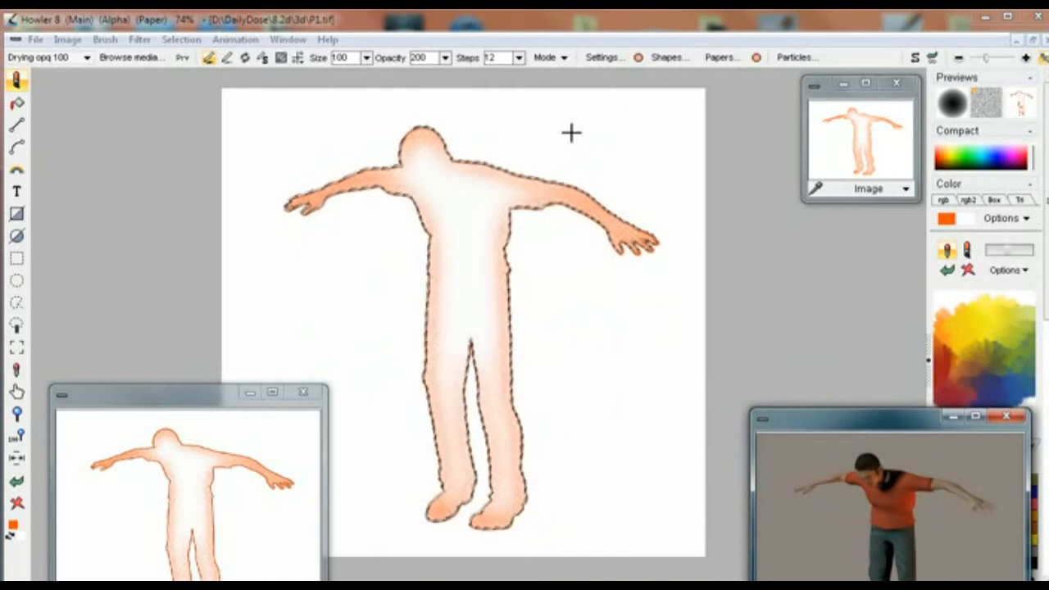
{"action": "left_click_drag", "start_coordinate": [858, 418], "coordinate": [612, 175]}
{"action": "left_click", "coordinate": [181, 40]}
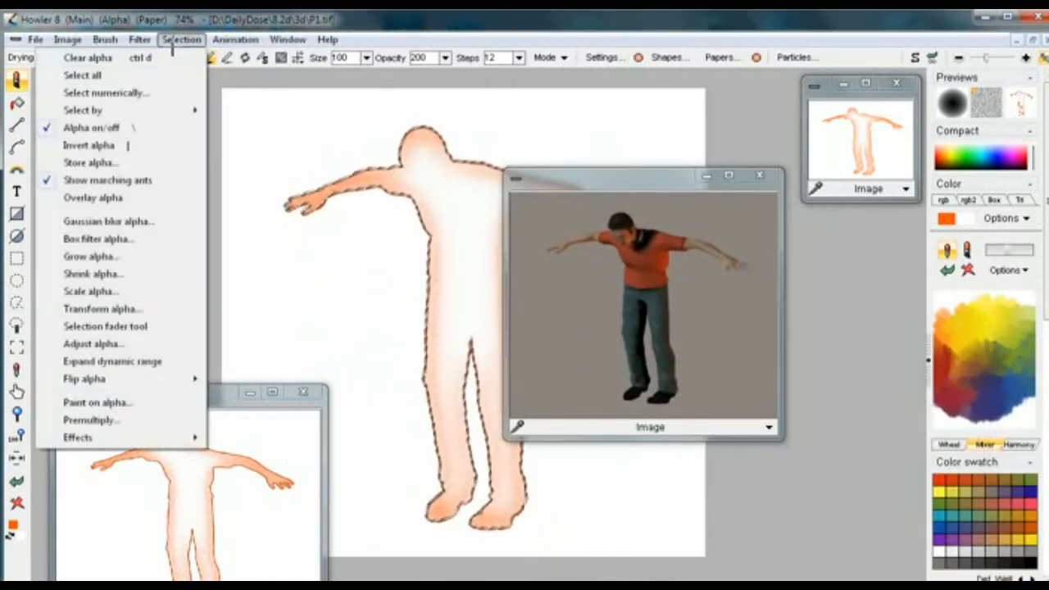
{"action": "left_click", "coordinate": [167, 55]}
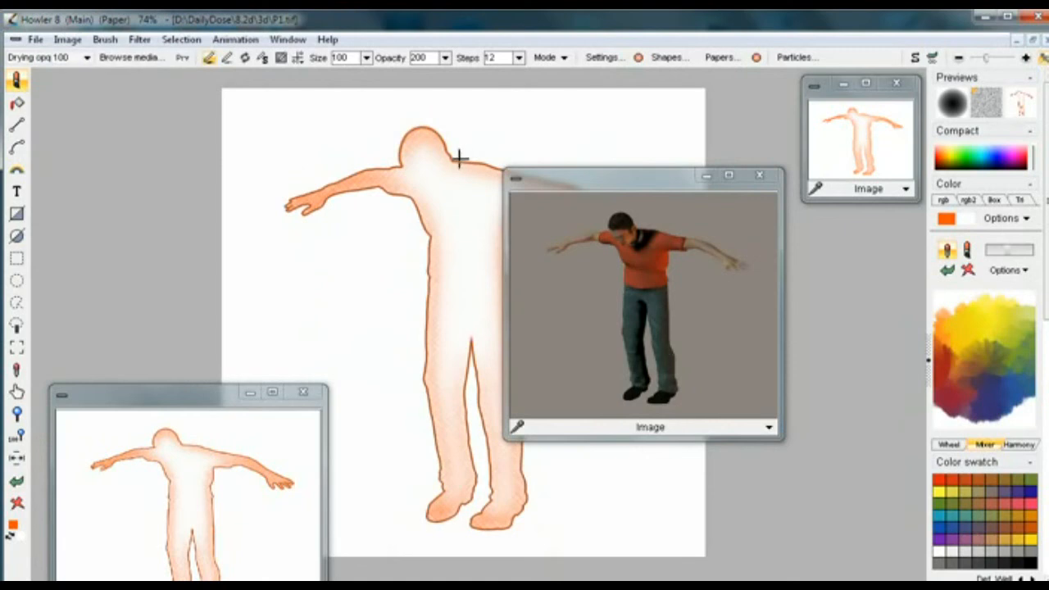
- Shrink the rendered figure's window and place it in the empty area beside the canvas
{"action": "left_click_drag", "start_coordinate": [448, 144], "coordinate": [288, 125]}
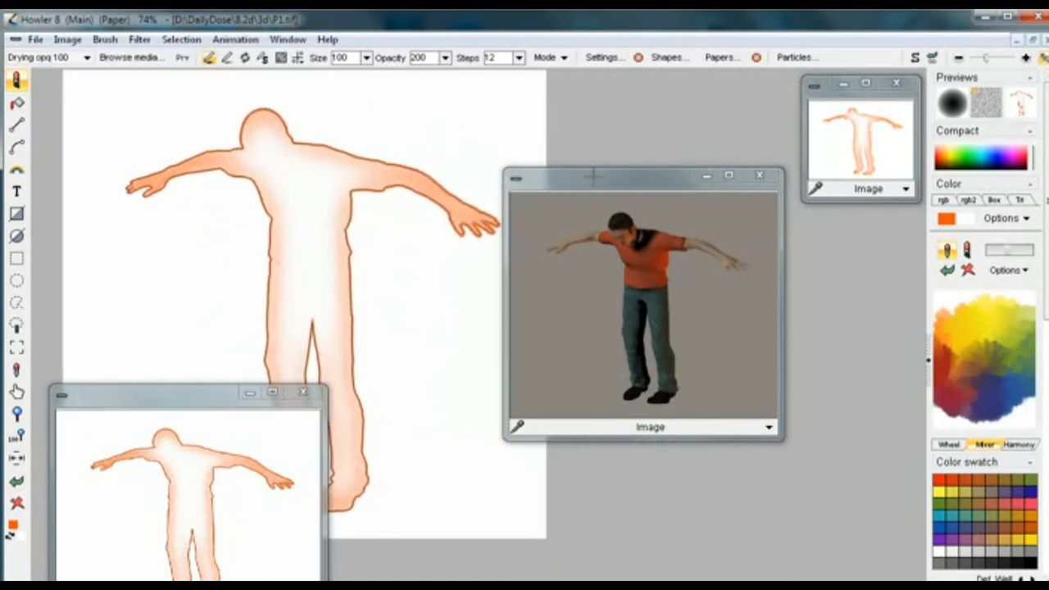
{"action": "left_click", "coordinate": [594, 176]}
{"action": "left_click_drag", "start_coordinate": [593, 176], "coordinate": [605, 107]}
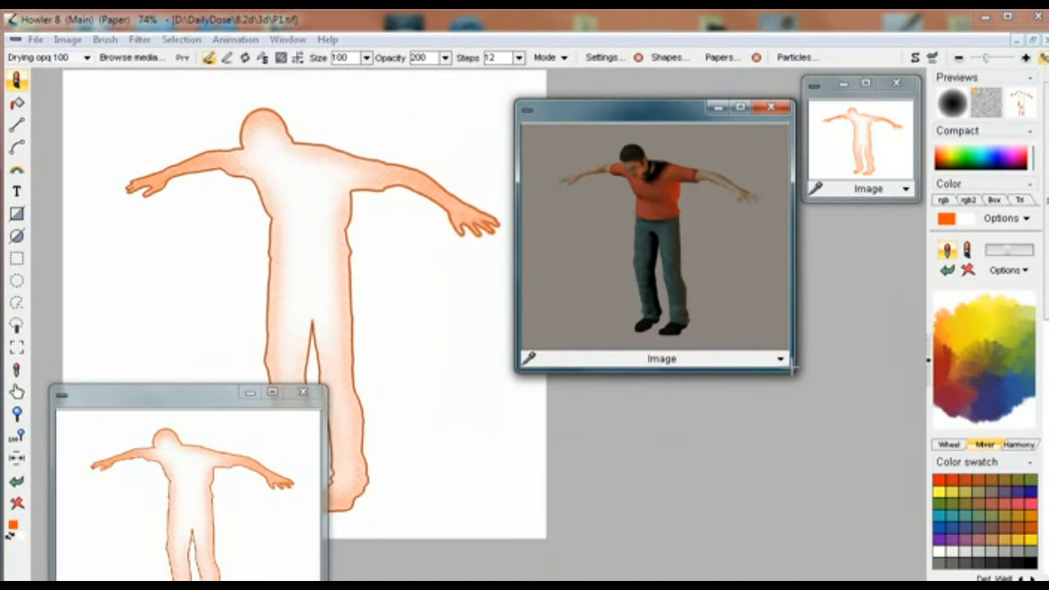
{"action": "left_click_drag", "start_coordinate": [791, 371], "coordinate": [682, 270]}
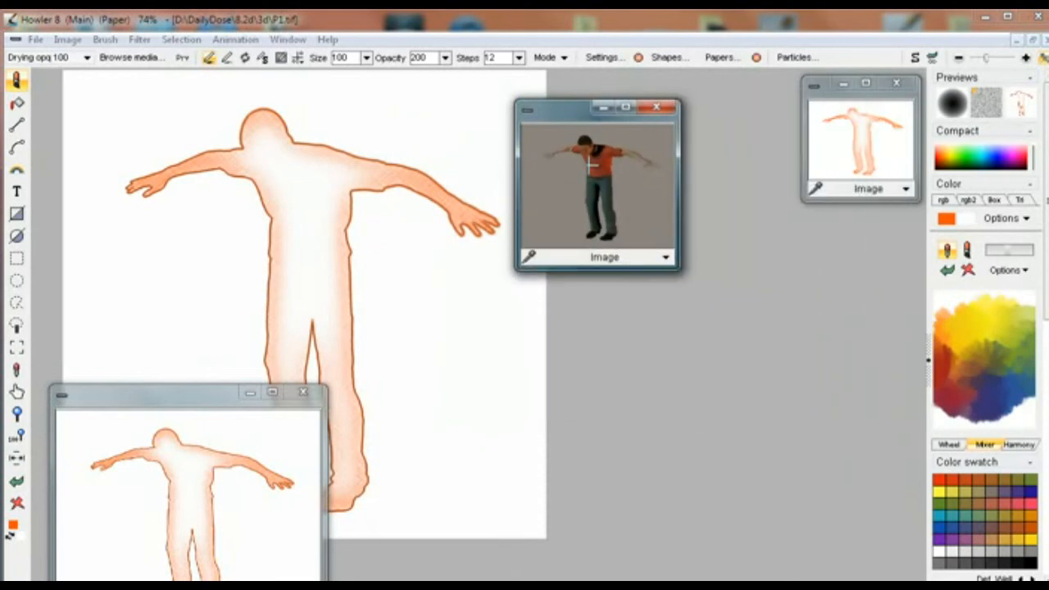
{"action": "left_click_drag", "start_coordinate": [574, 107], "coordinate": [779, 351]}
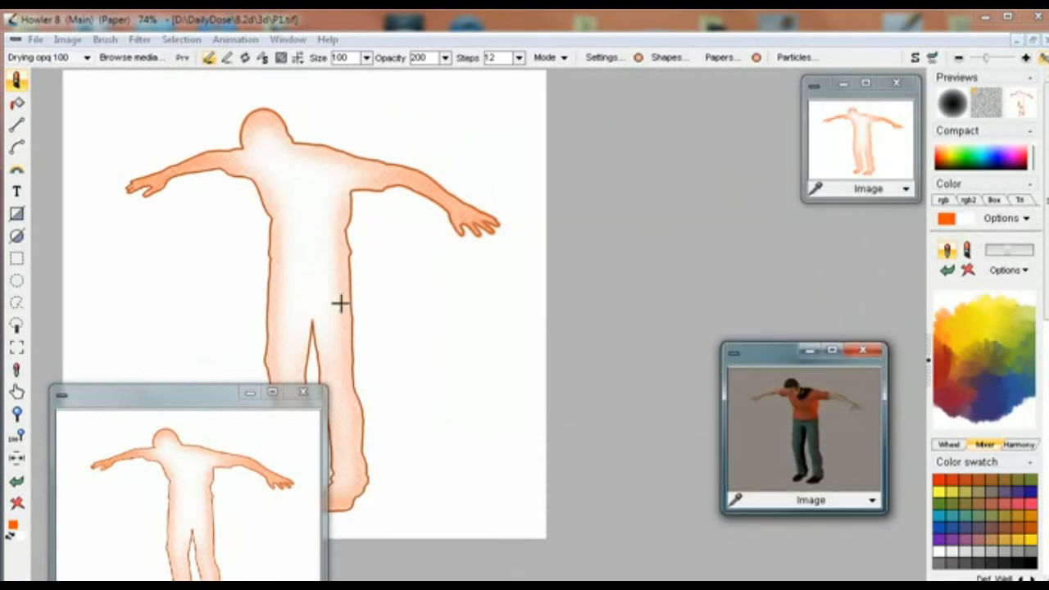
- Examine the outline and the textured glow around the figure's head, shoulders and arms up close
{"action": "scroll", "coordinate": [311, 251], "scroll_direction": "up", "scroll_amount": 3}
{"action": "left_click_drag", "start_coordinate": [336, 175], "coordinate": [585, 437]}
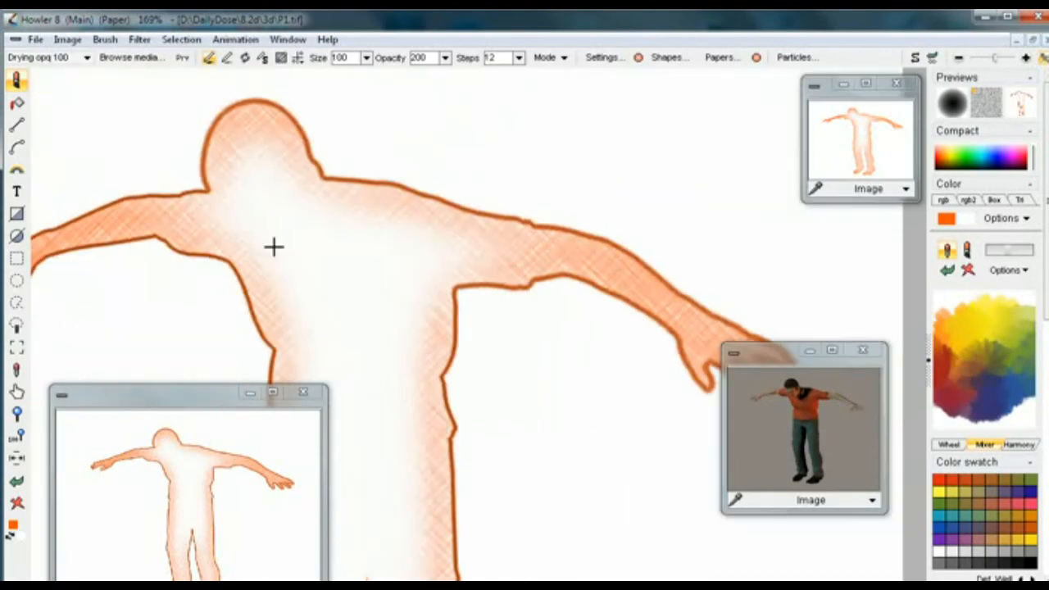
{"action": "left_click_drag", "start_coordinate": [268, 242], "coordinate": [401, 257]}
{"action": "scroll", "coordinate": [402, 246], "scroll_direction": "up", "scroll_amount": 2}
{"action": "left_click_drag", "start_coordinate": [387, 188], "coordinate": [486, 314]}
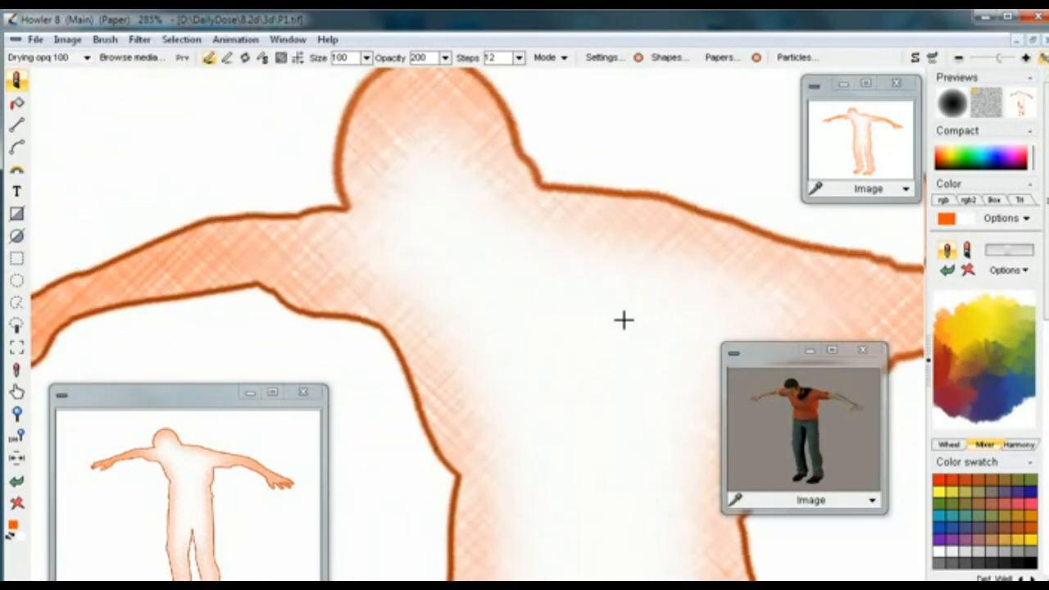